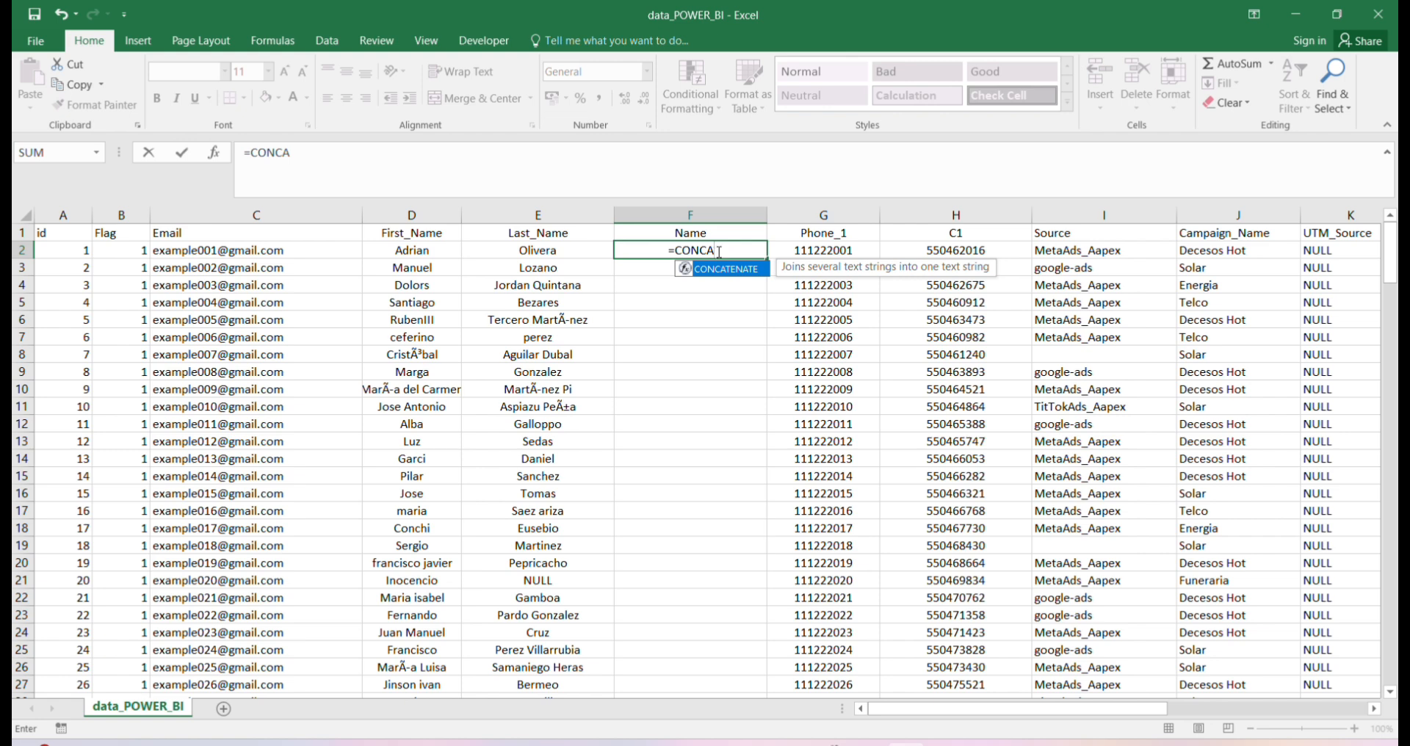
Complete the formula in F2 as =CONCATENATE(D2," ",E2) to join first and last name with a space
double_click(724, 269)
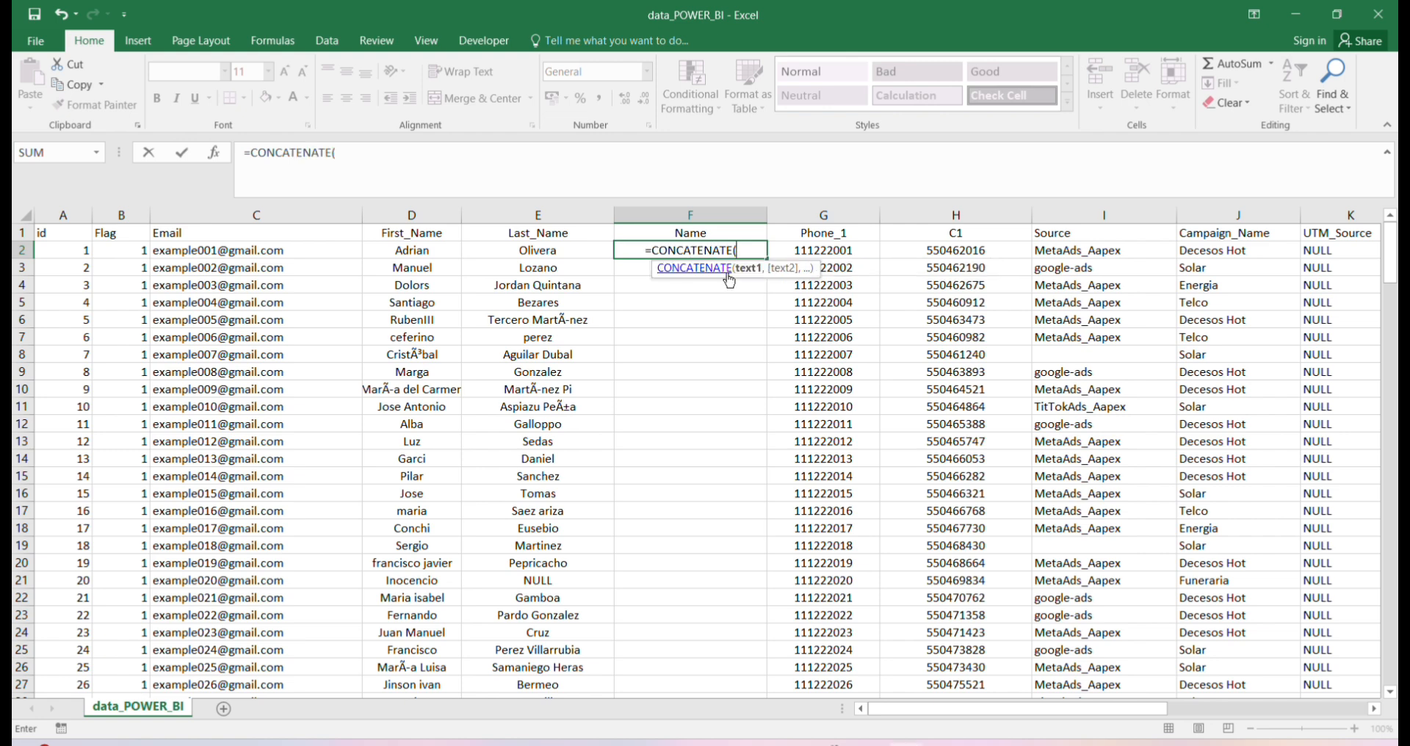
click(429, 252)
text(,)
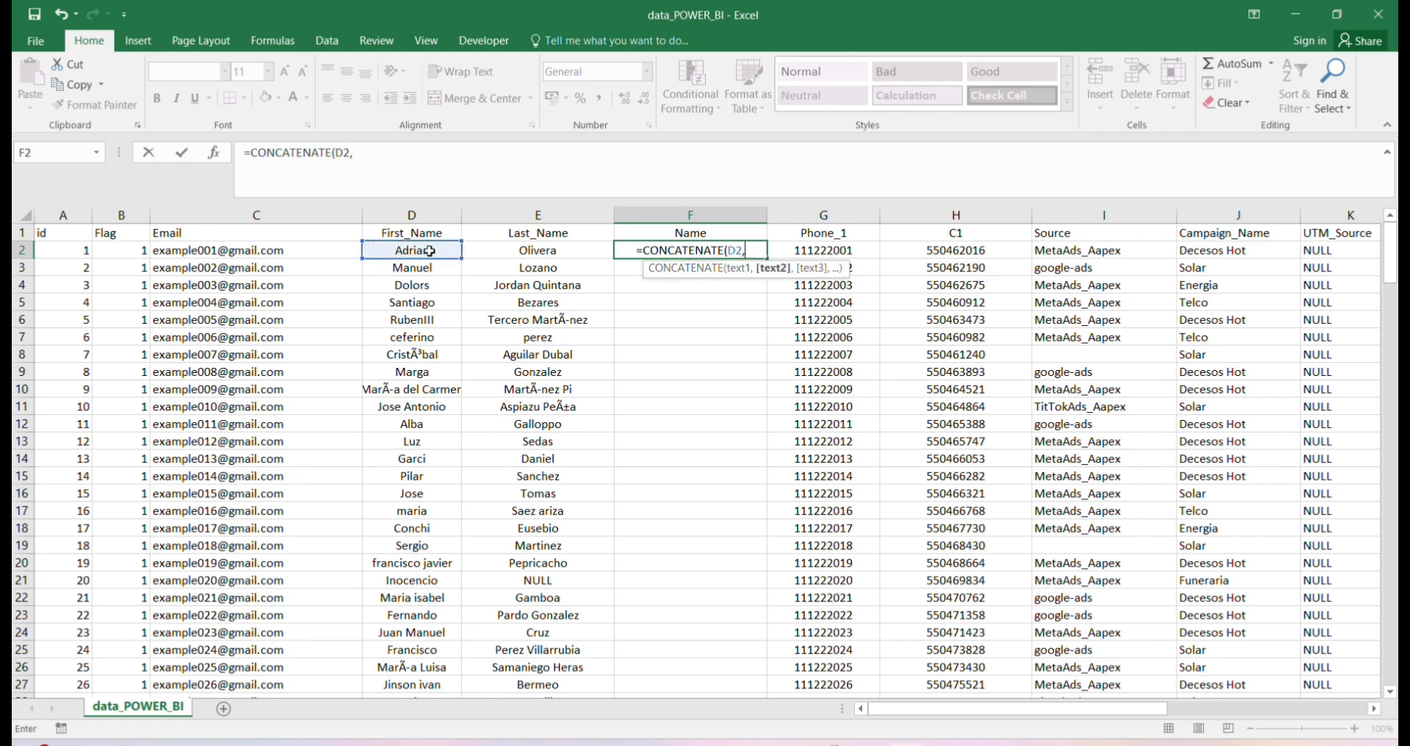
text( " ",)
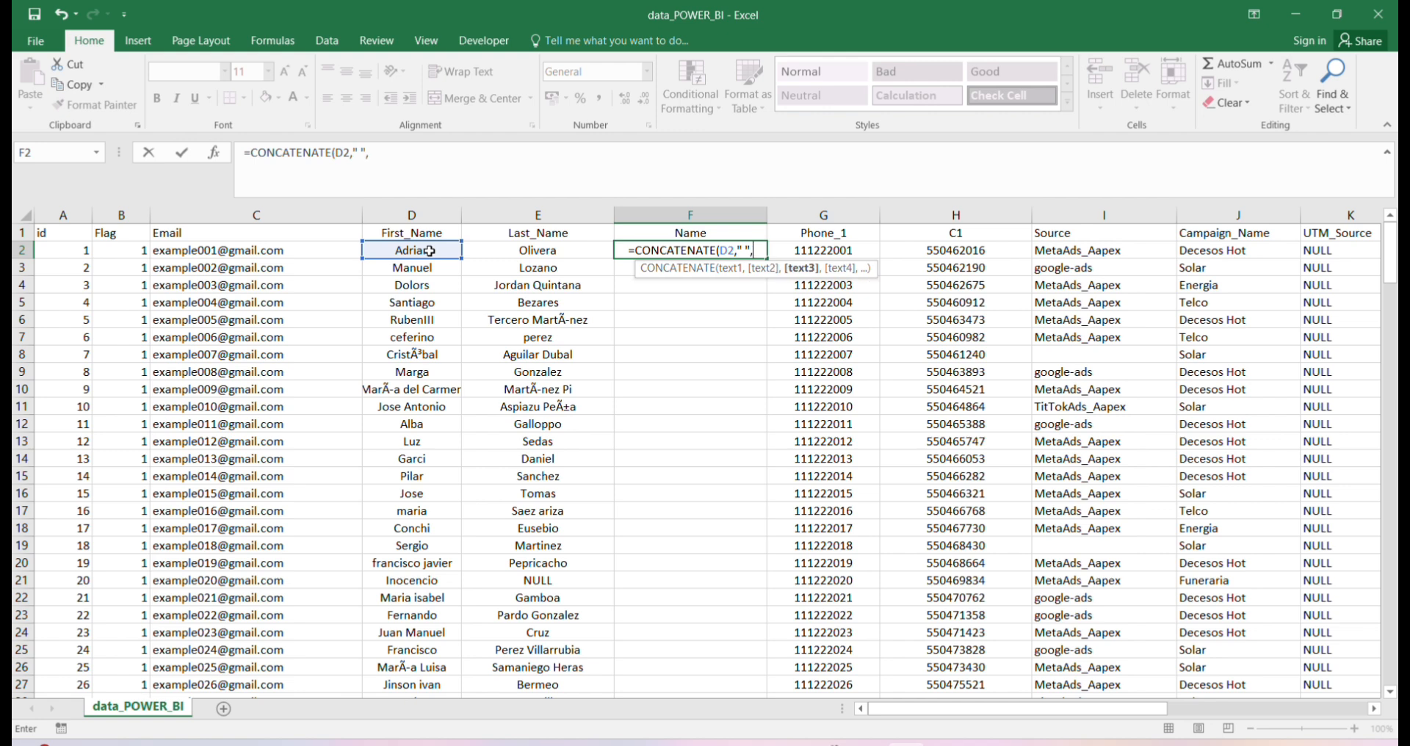
click(557, 249)
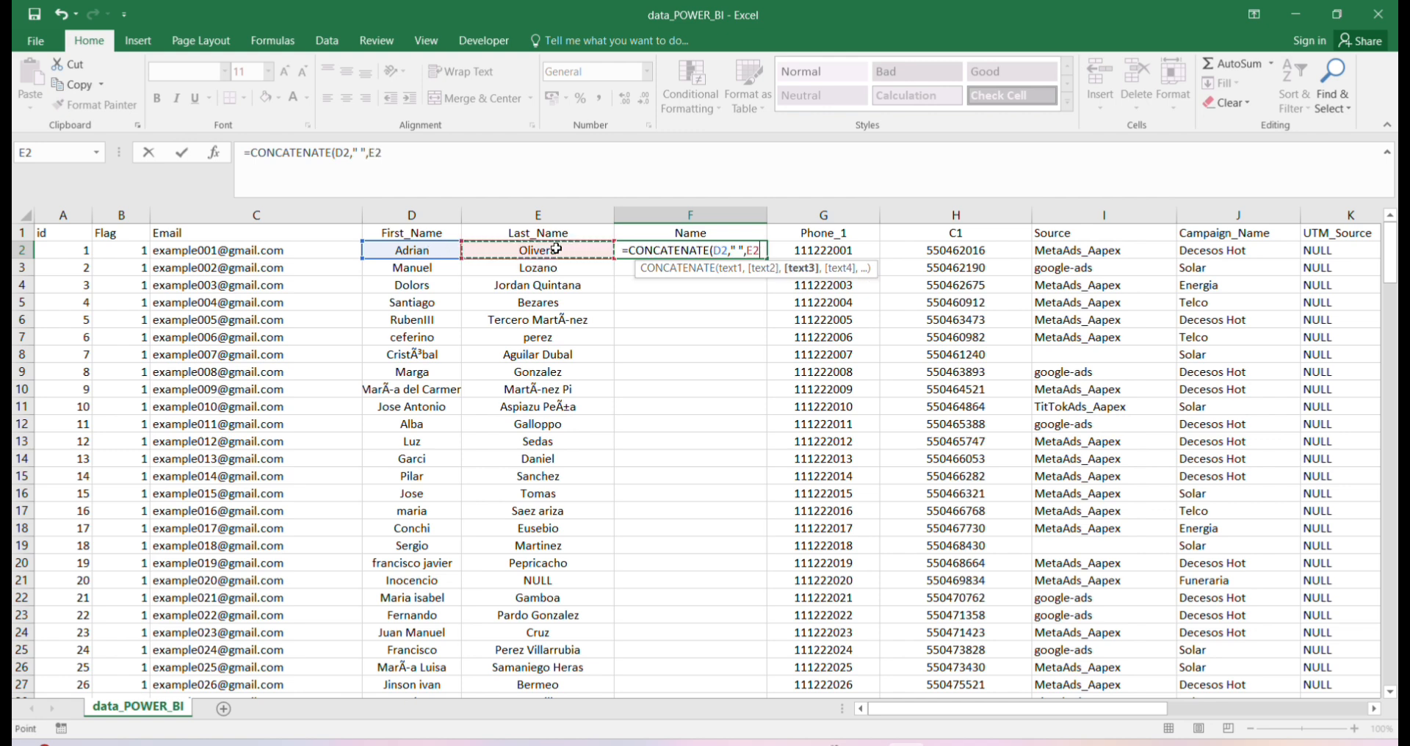
text())
key(Return)
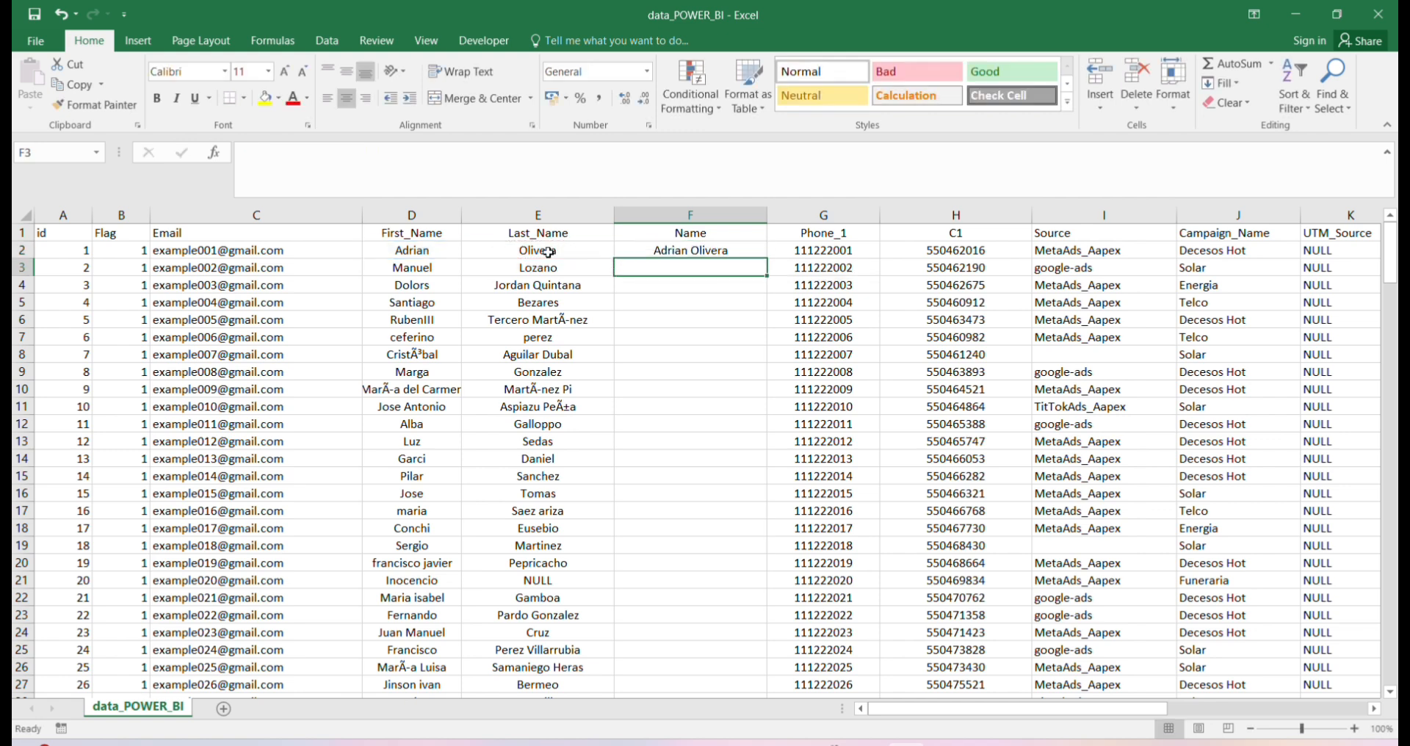
Fill the F2 formula down the whole Name column and check the filled rows
click(744, 251)
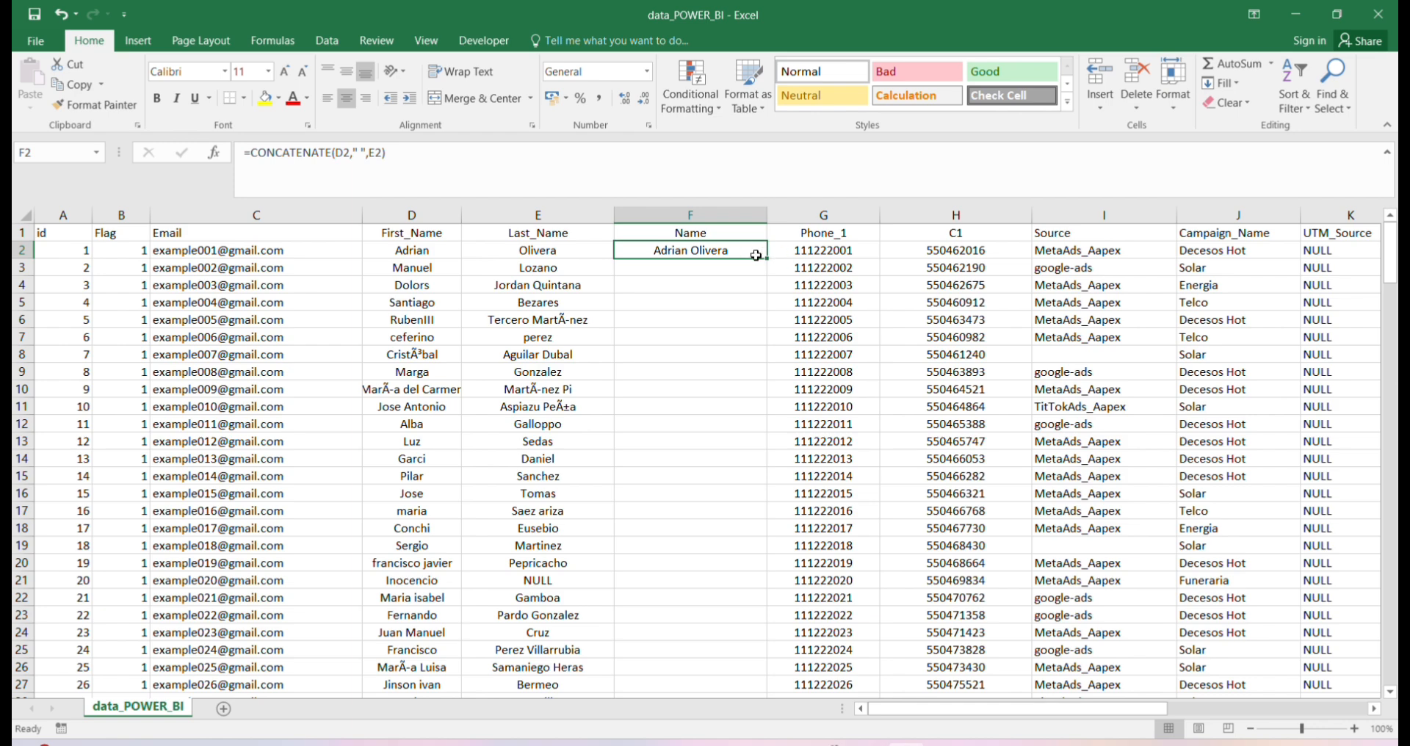
double_click(766, 258)
scroll(726, 446, down, 20)
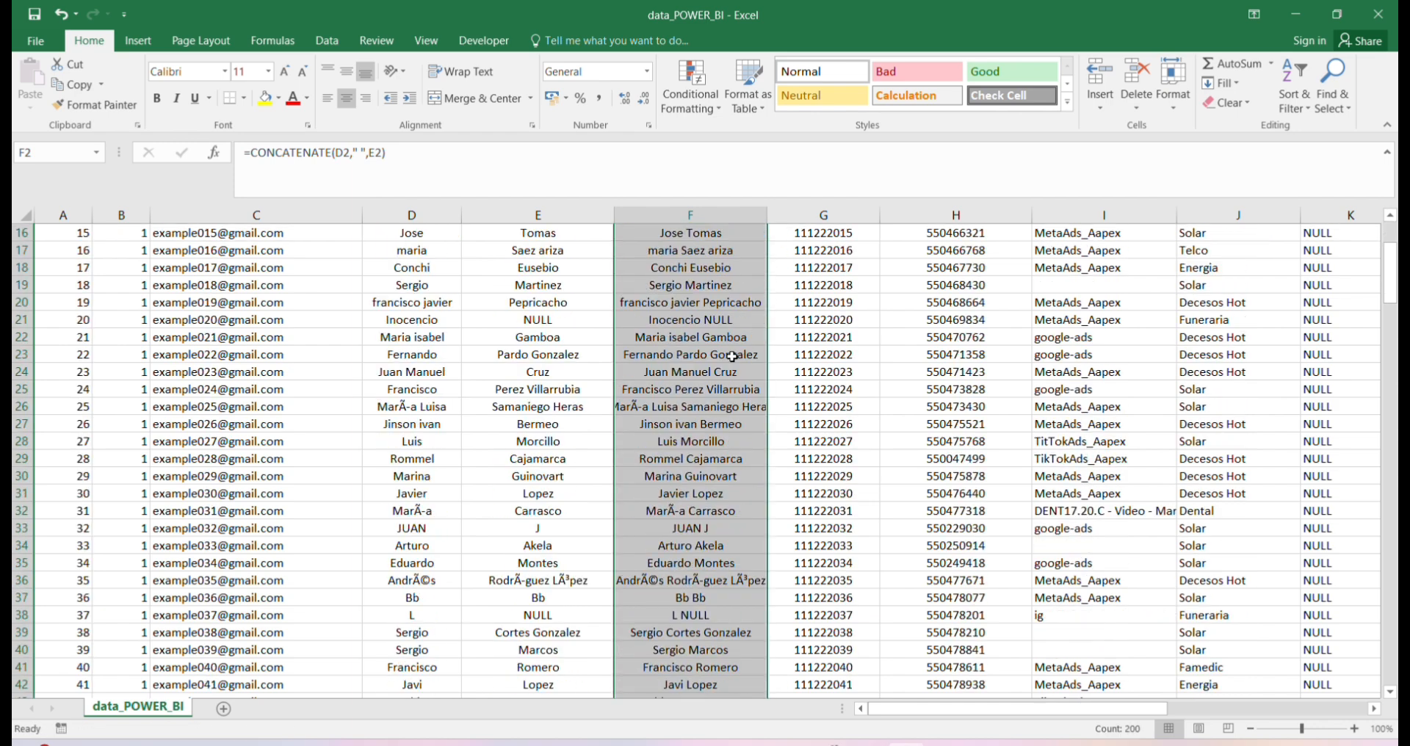
scroll(726, 446, down, 12)
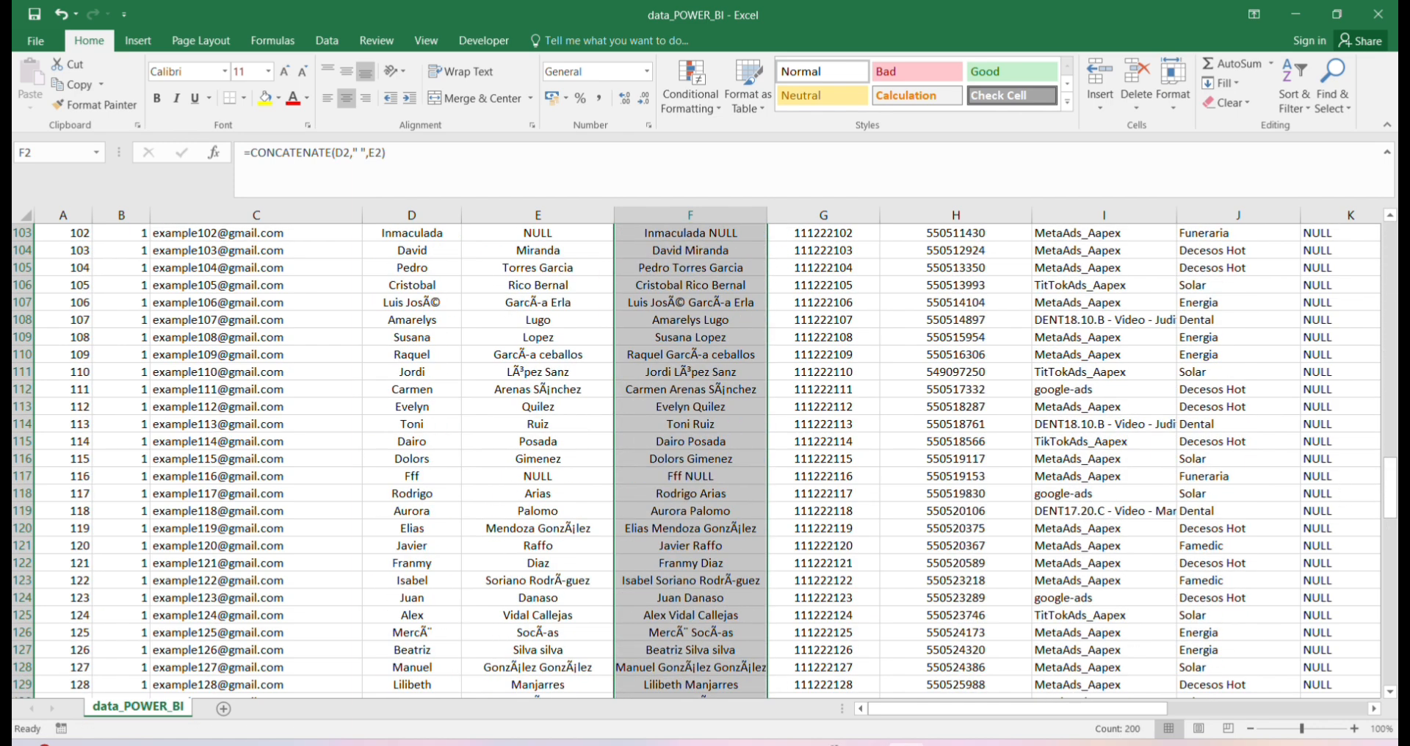
drag(1389, 489, 1389, 251)
click(700, 231)
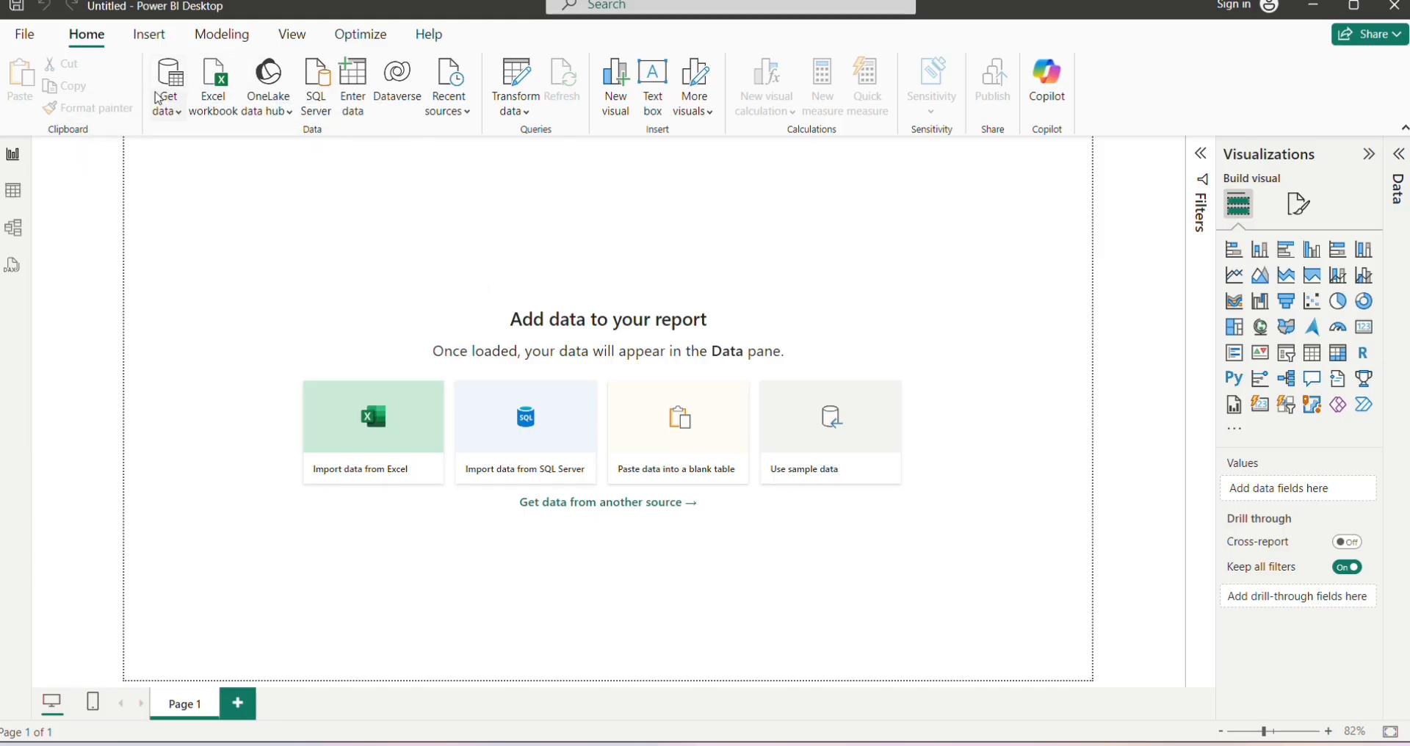
Switch to Power BI Desktop, import the data_POWER_BI file from Downloads as Text/CSV, and load it
click(168, 92)
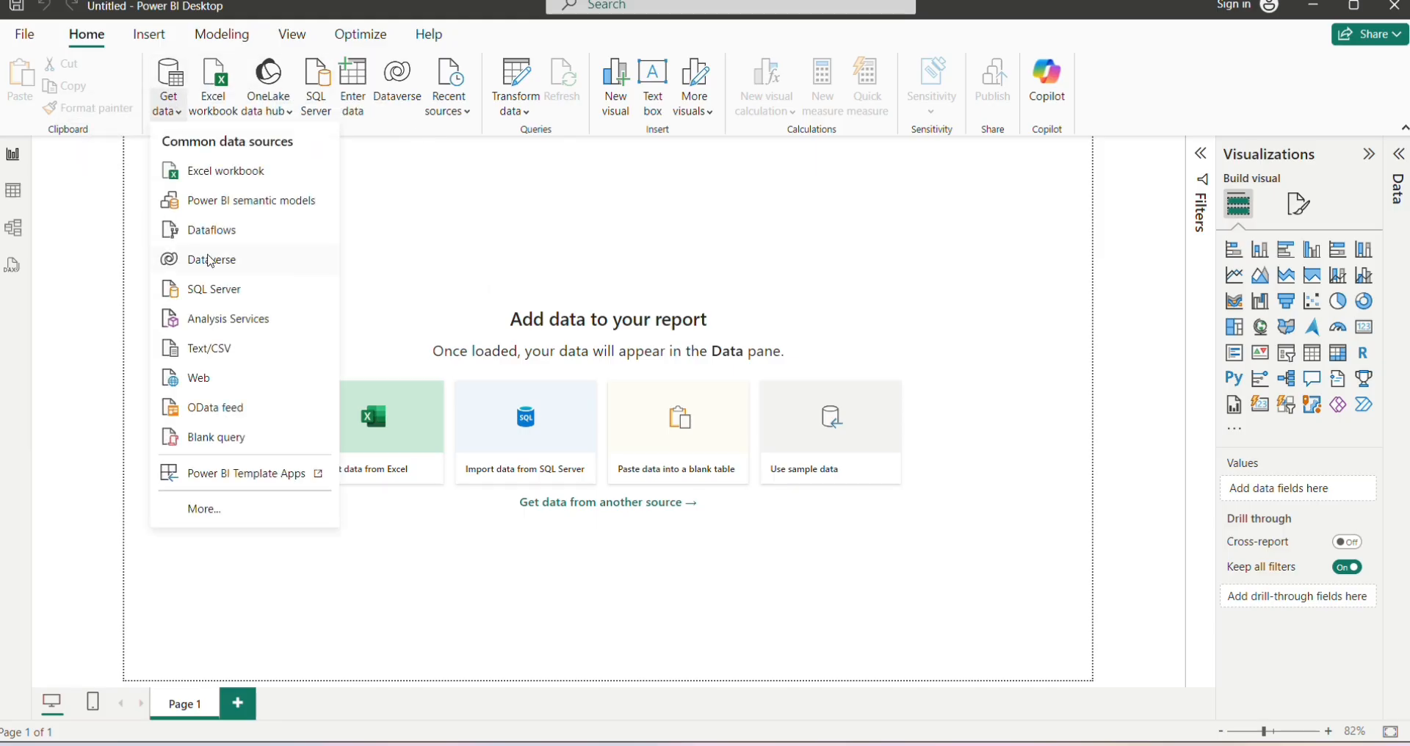
click(220, 349)
click(197, 158)
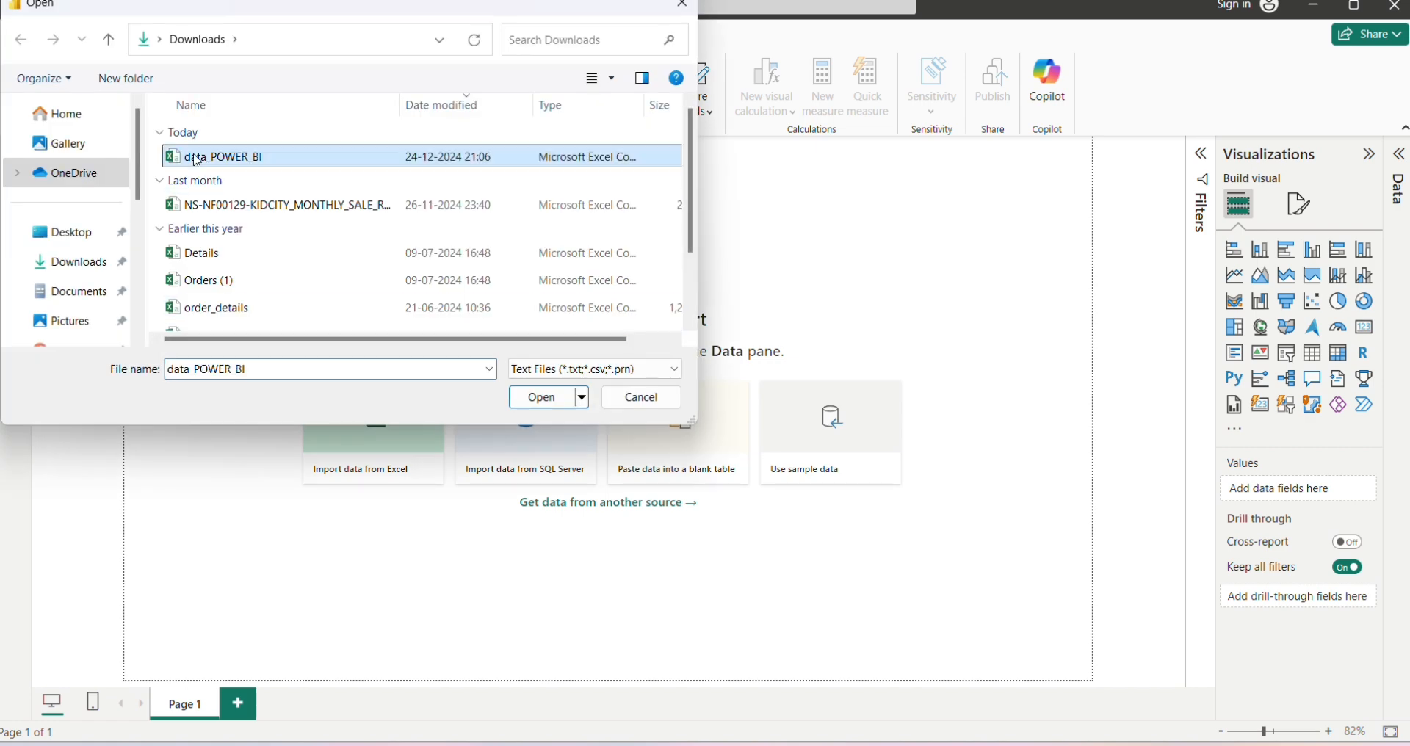
click(548, 402)
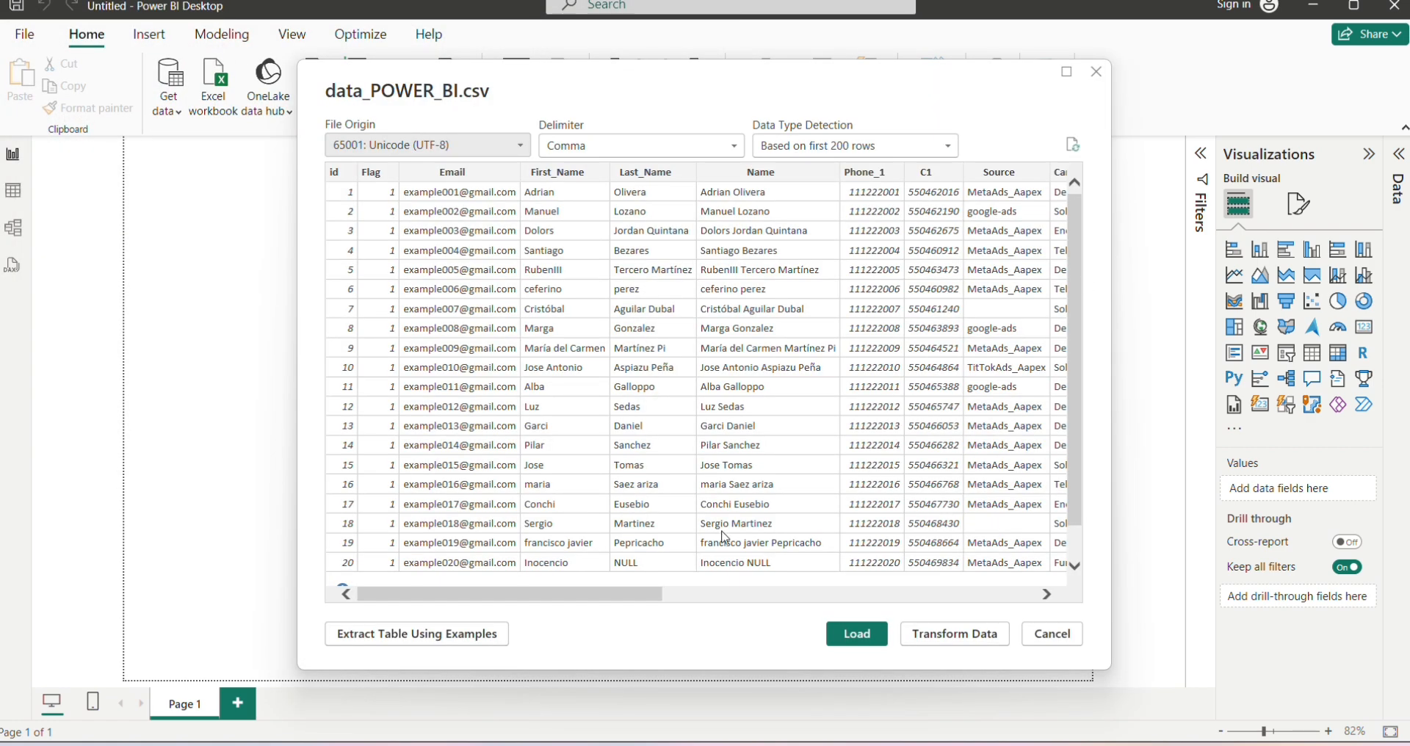
drag(656, 596, 693, 609)
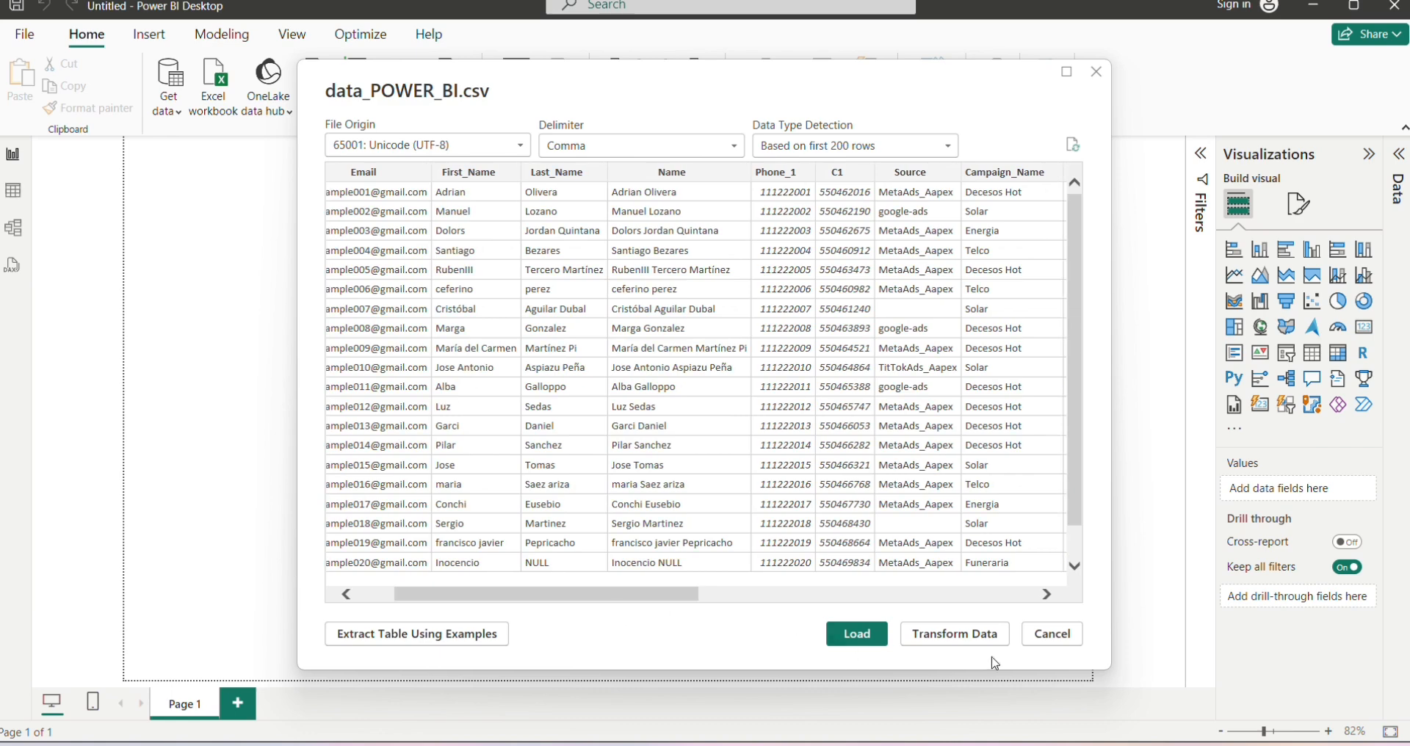
click(854, 634)
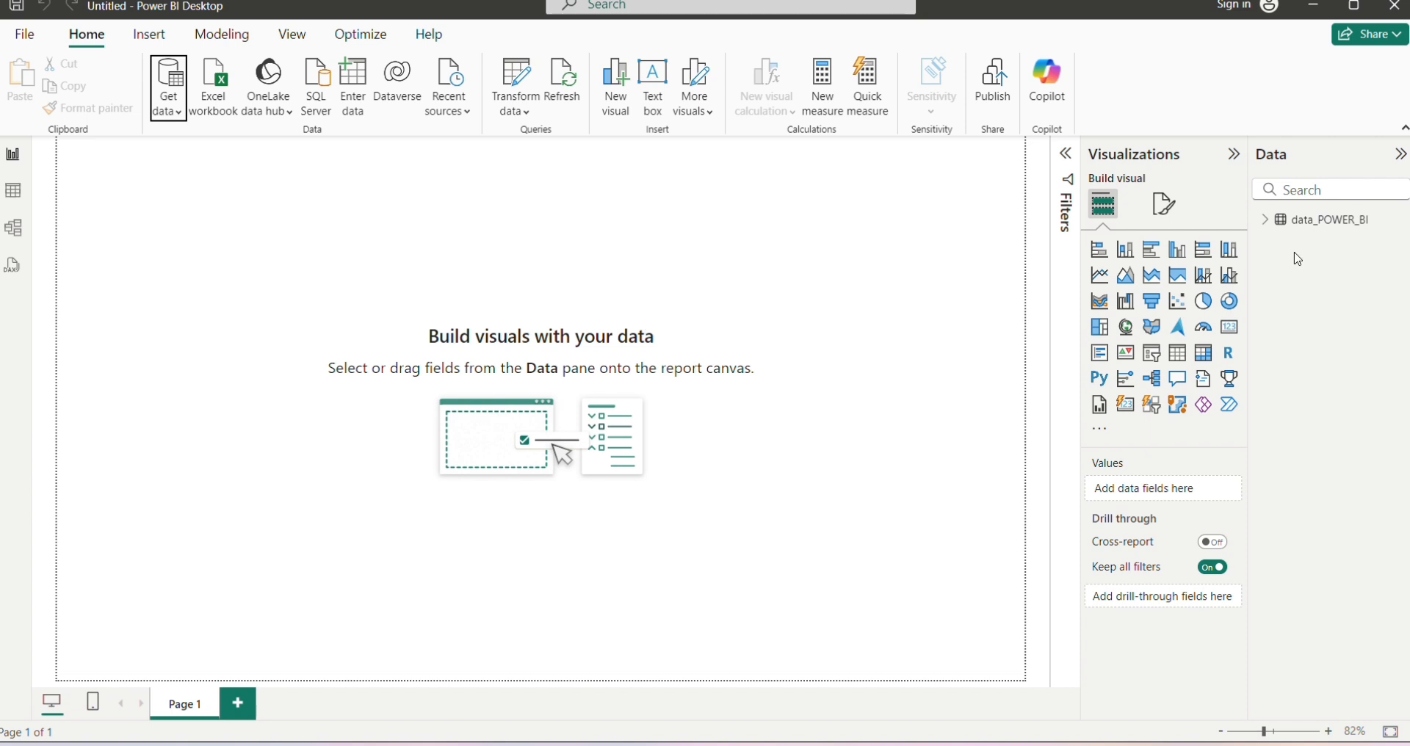
Add a stacked column chart showing Revenue by UTM_Content and enlarge it on the canvas
click(1265, 220)
click(1126, 250)
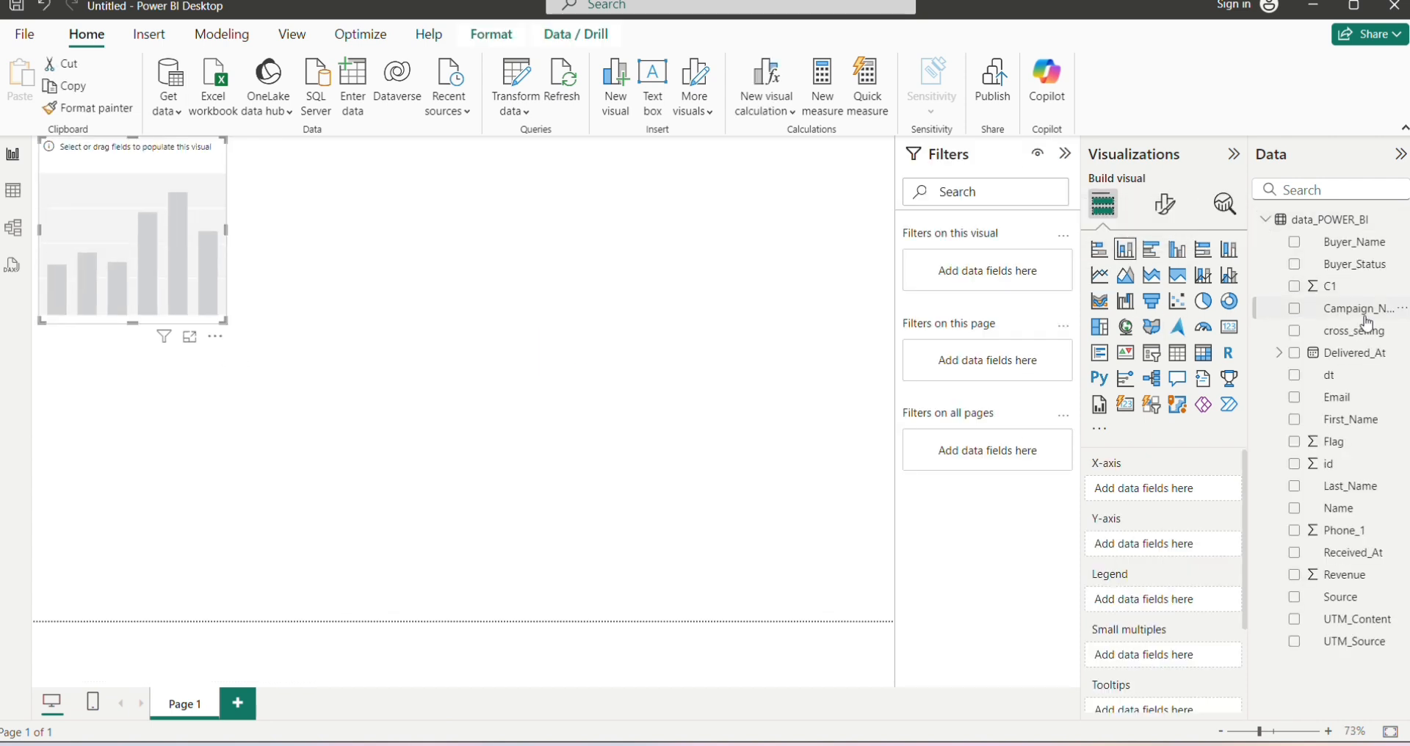
drag(795, 433, 37, 153)
click(159, 241)
click(1293, 624)
click(1298, 577)
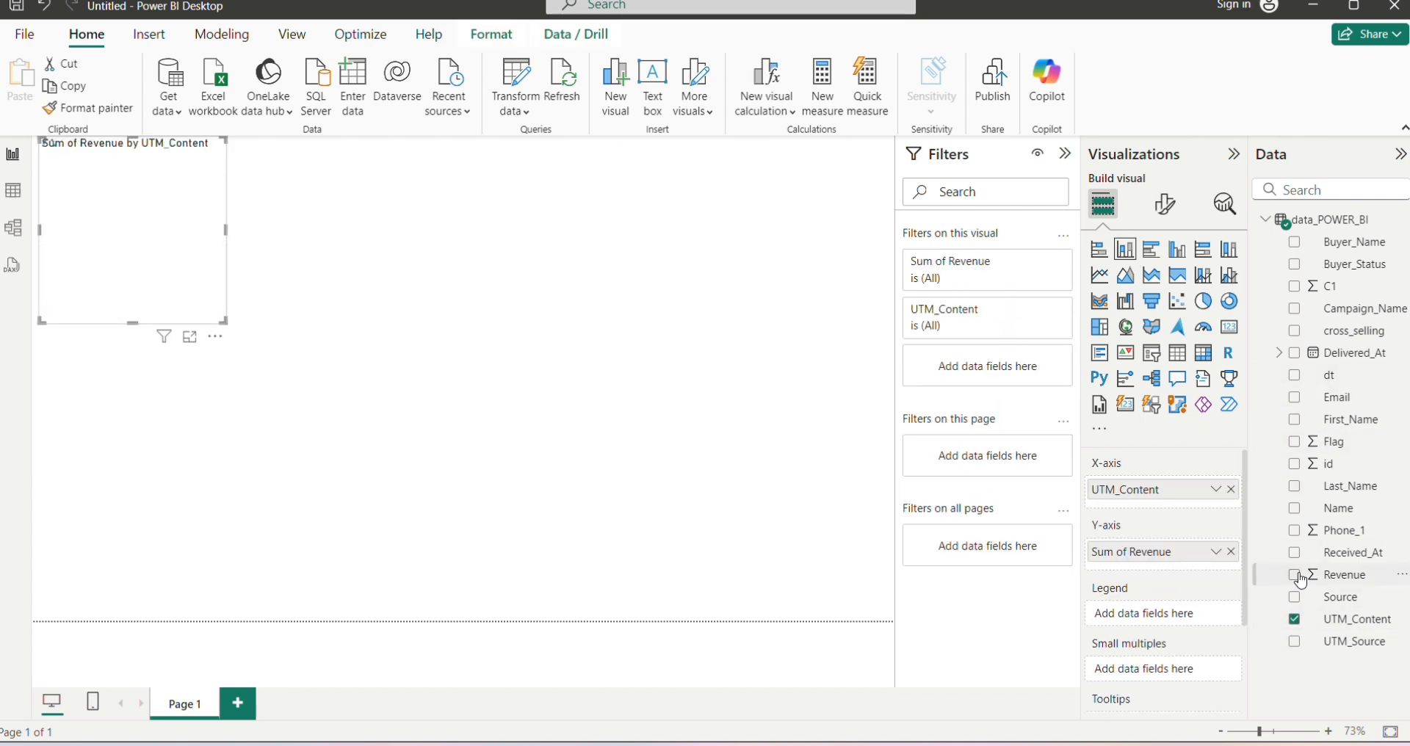
drag(225, 321, 505, 464)
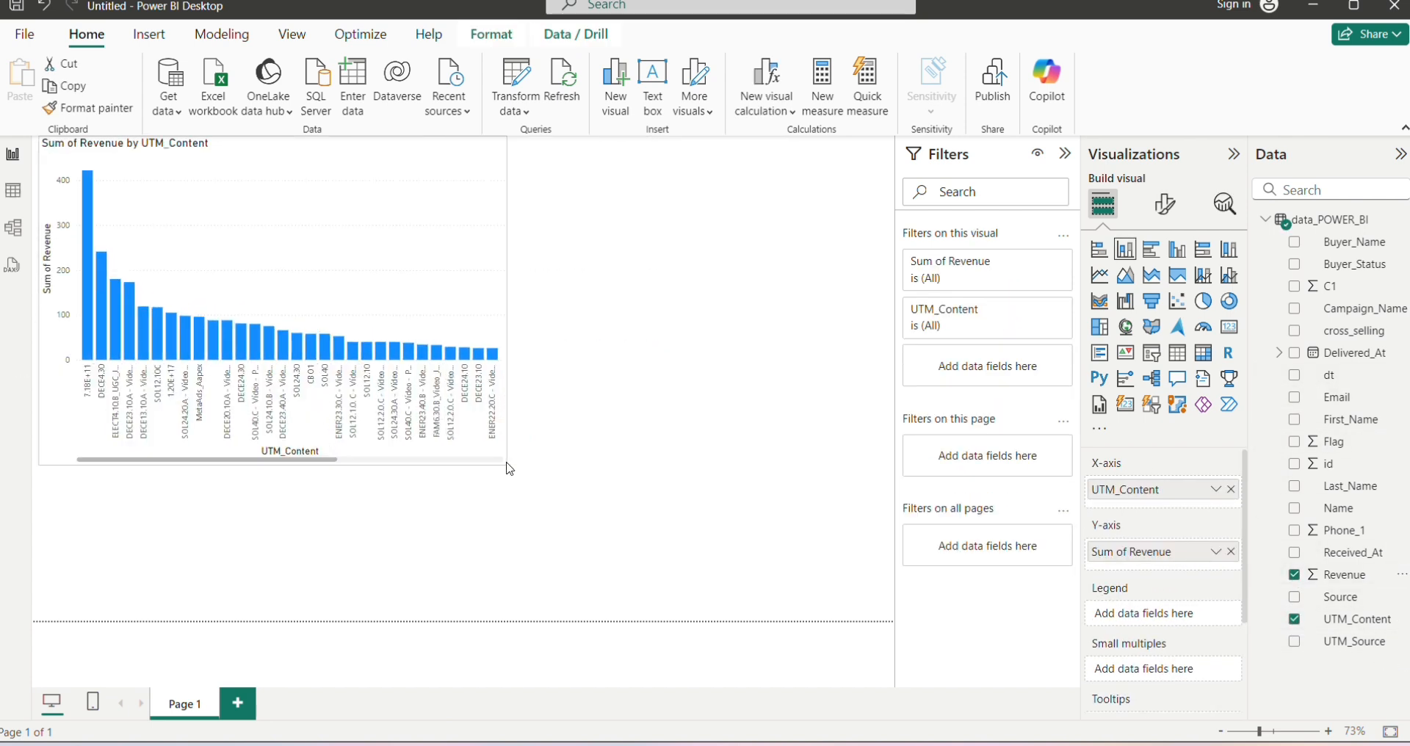
Convert the chart to a stacked bar chart, place it in the lower part of the page, and widen it
click(1099, 249)
drag(342, 300, 347, 345)
drag(278, 511, 270, 596)
drag(276, 183, 258, 374)
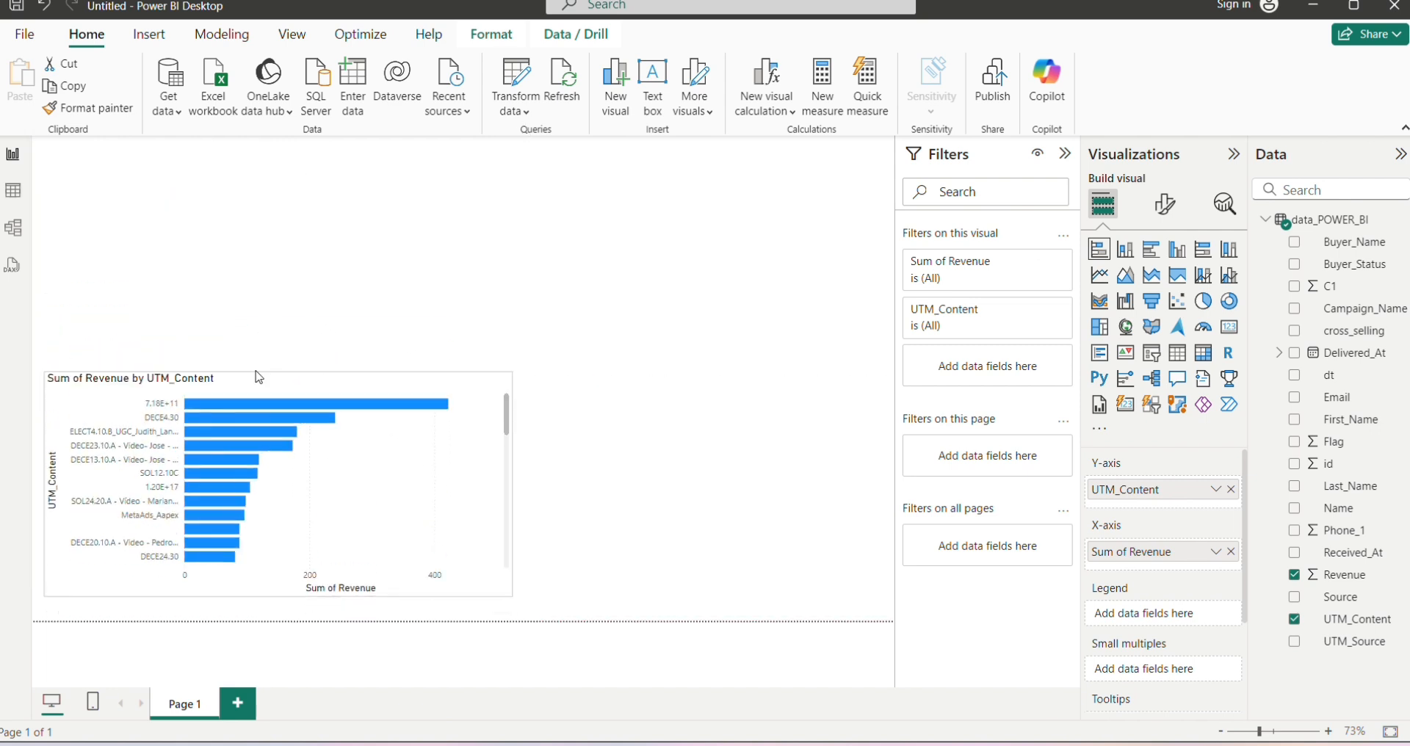
drag(513, 596, 588, 611)
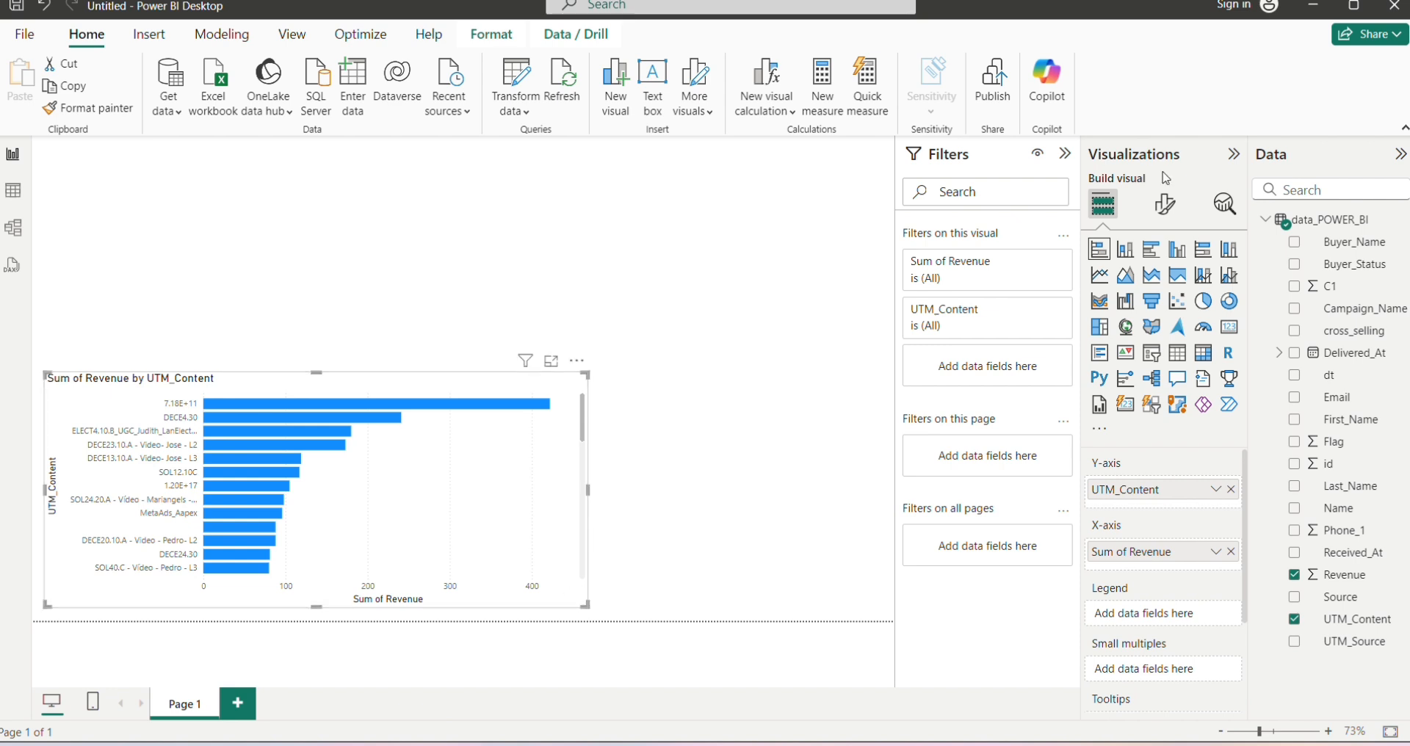
Turn on data labels for the bar chart and set their value text colour to black
click(1165, 205)
scroll(1225, 580, down, 1)
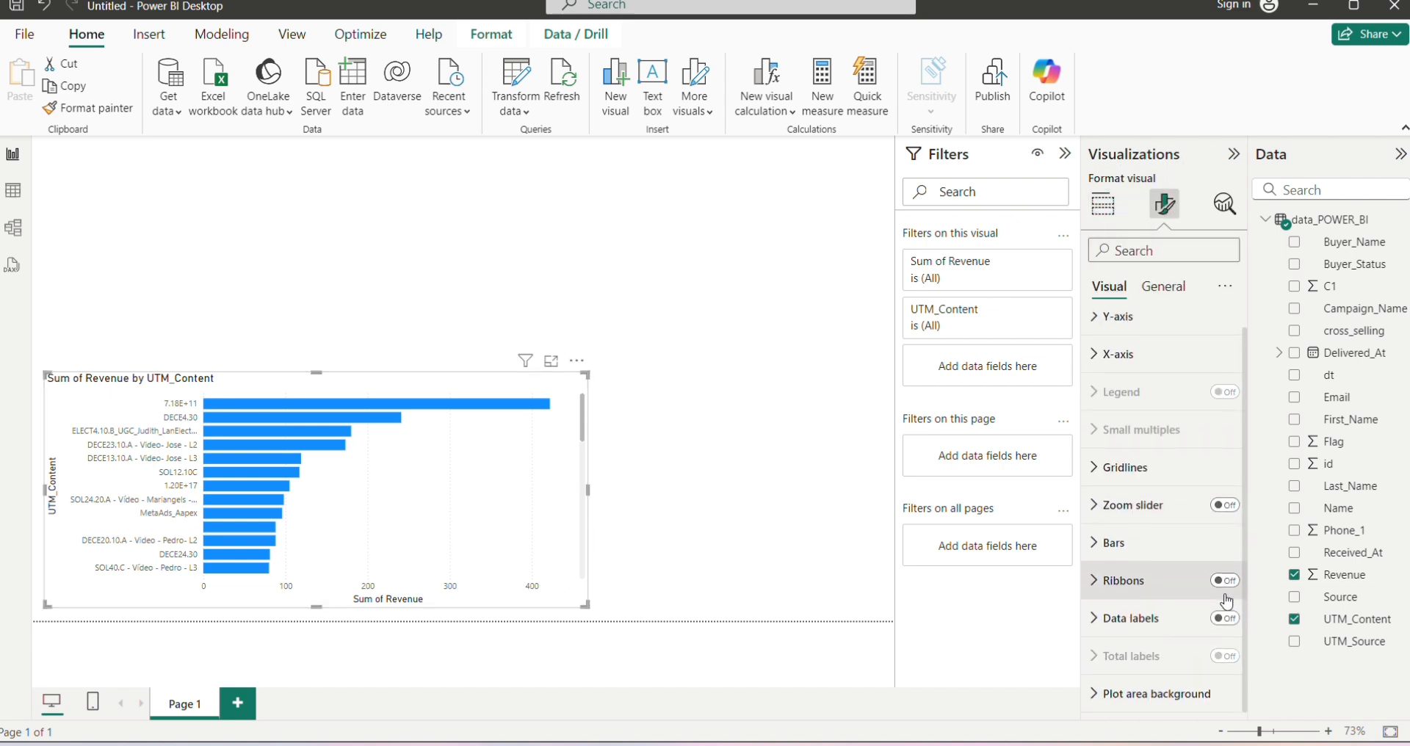
click(1224, 618)
click(1124, 617)
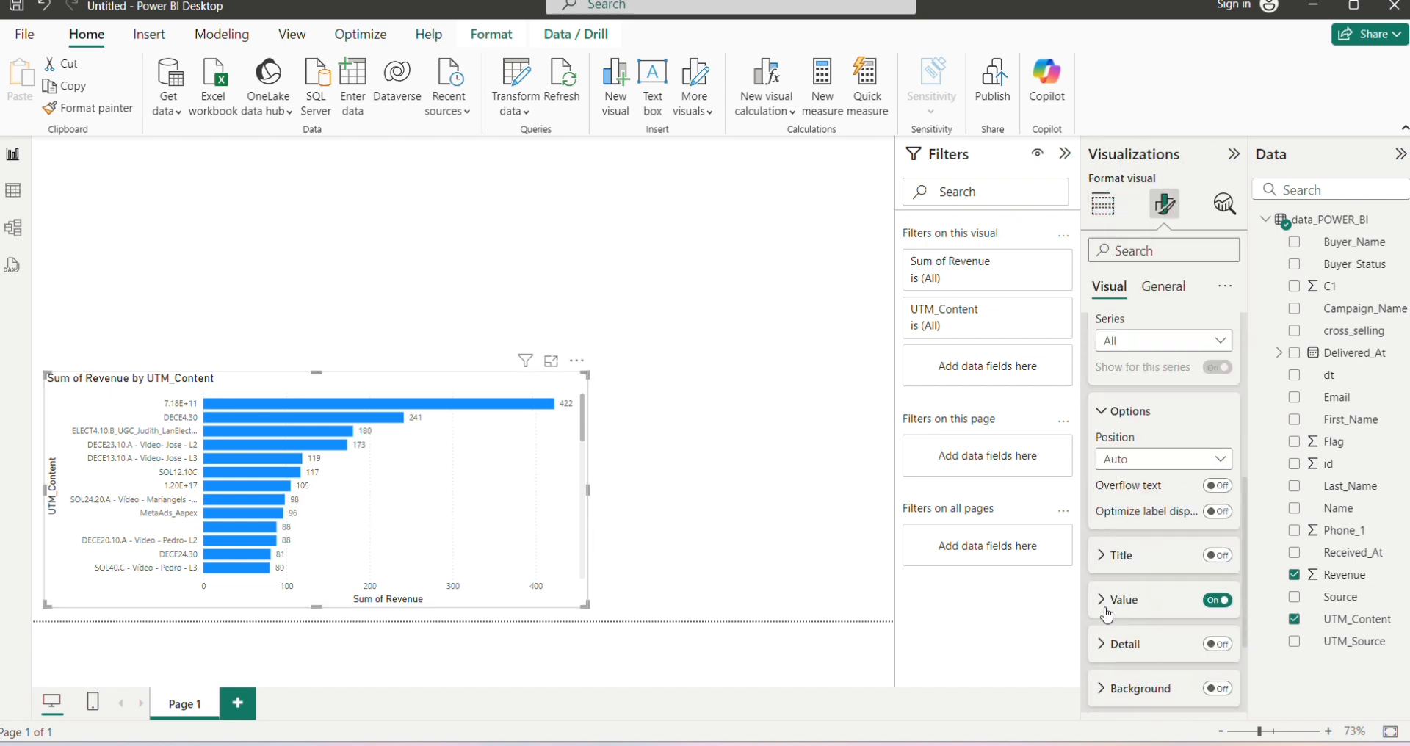
click(1106, 608)
scroll(1107, 609, down, 3)
click(1132, 512)
click(1147, 429)
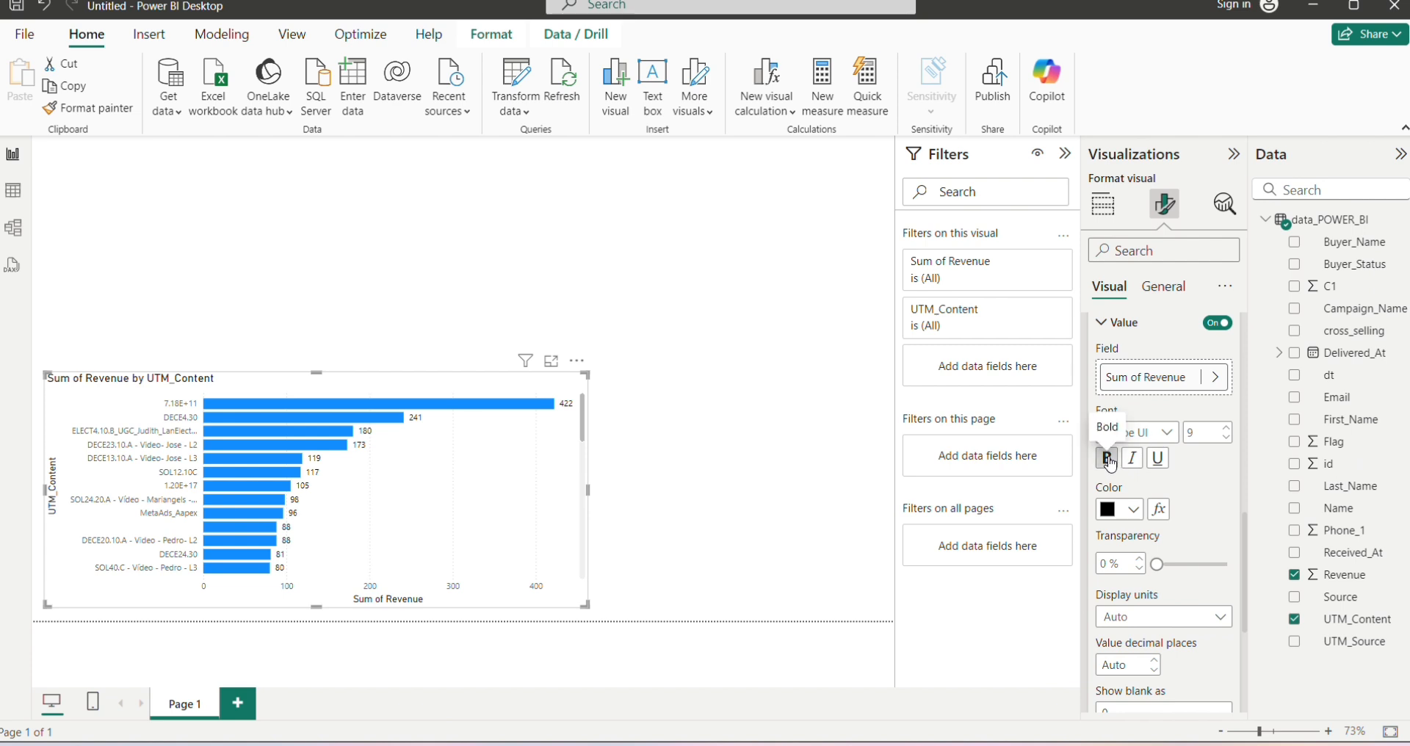
Turn on bold detail text for the data labels and expand the label background settings
scroll(1108, 514, down, 4)
click(1109, 496)
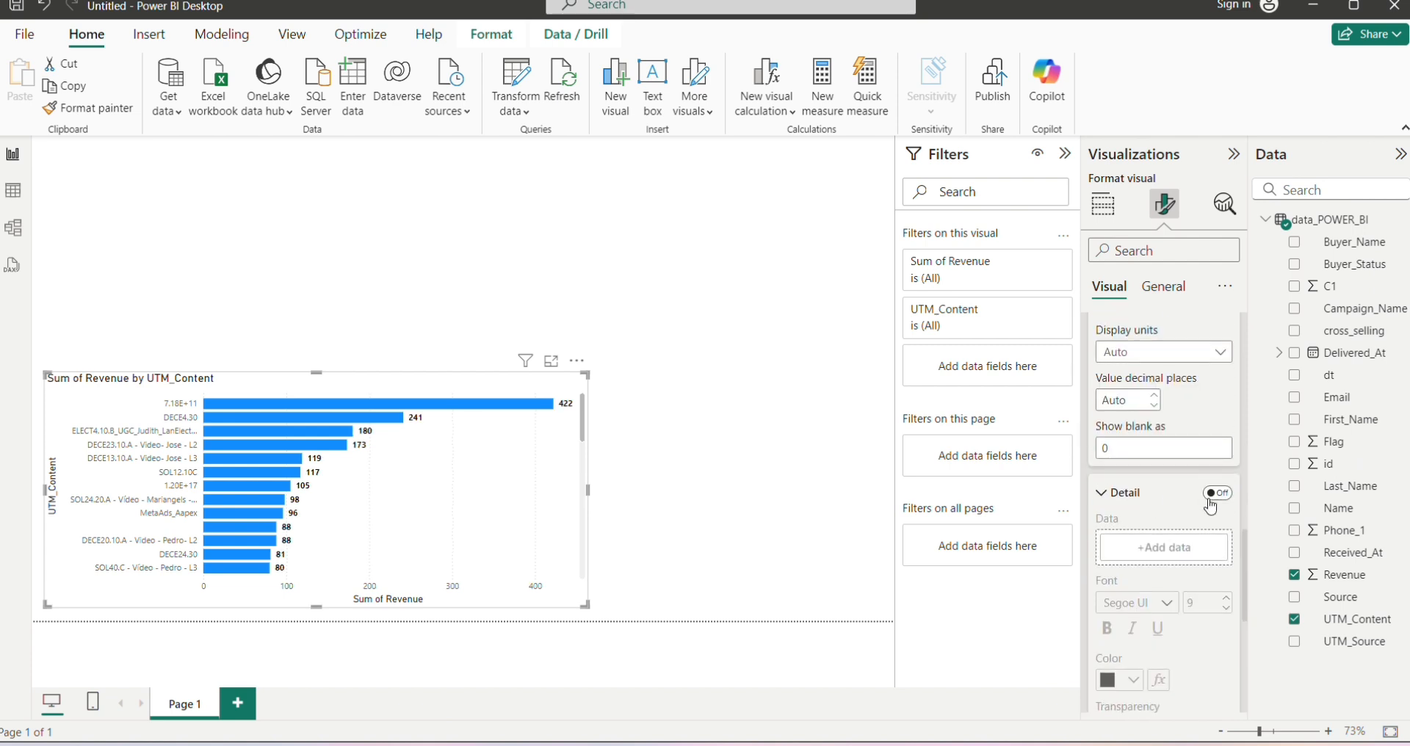
click(1219, 493)
scroll(1224, 505, down, 3)
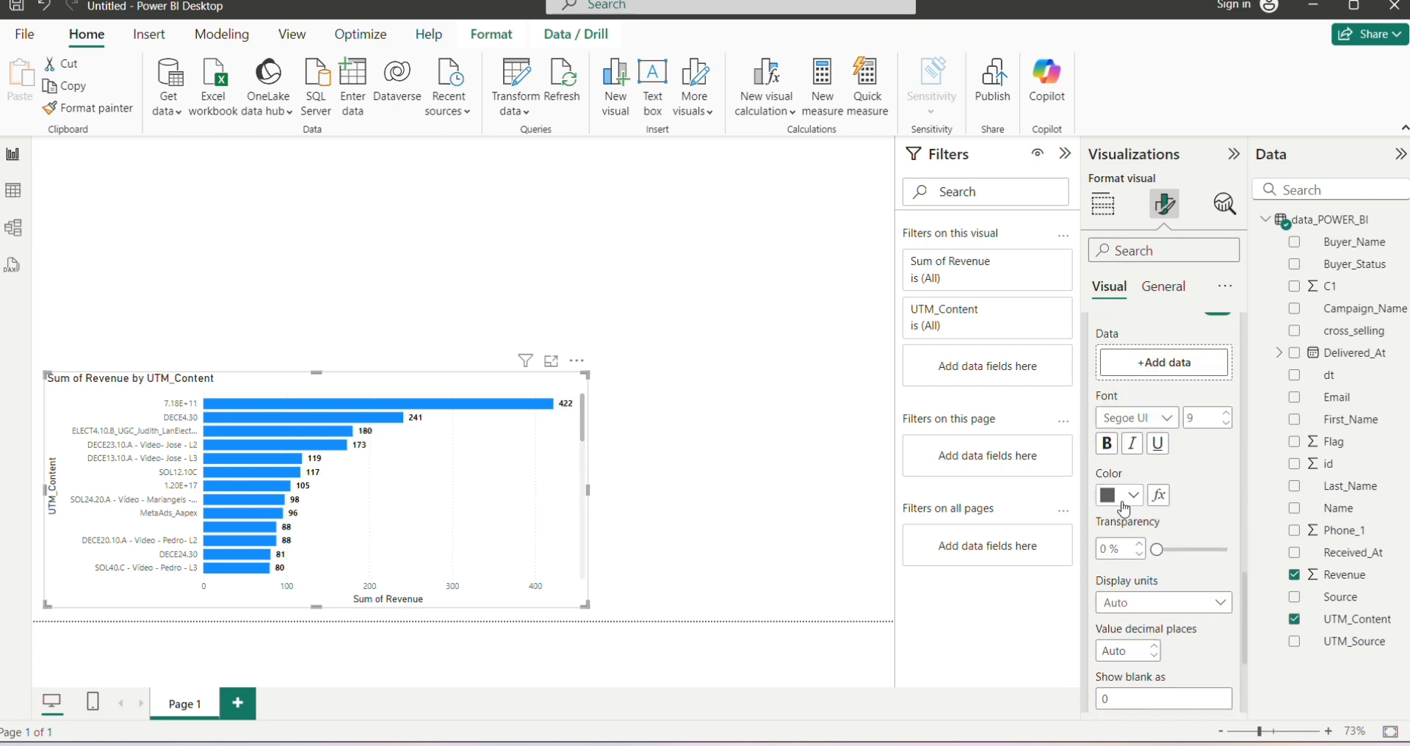
click(1114, 449)
scroll(1204, 532, down, 5)
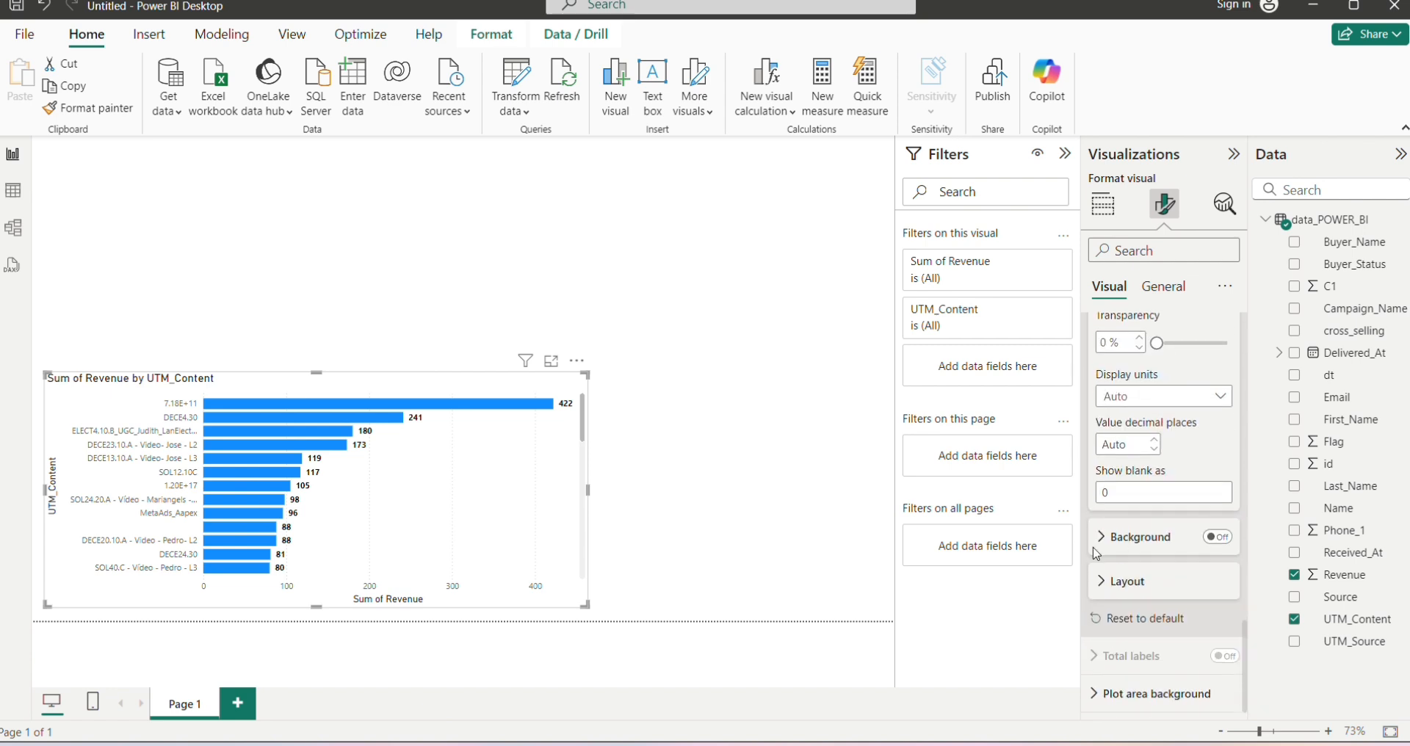
click(1146, 431)
click(1217, 431)
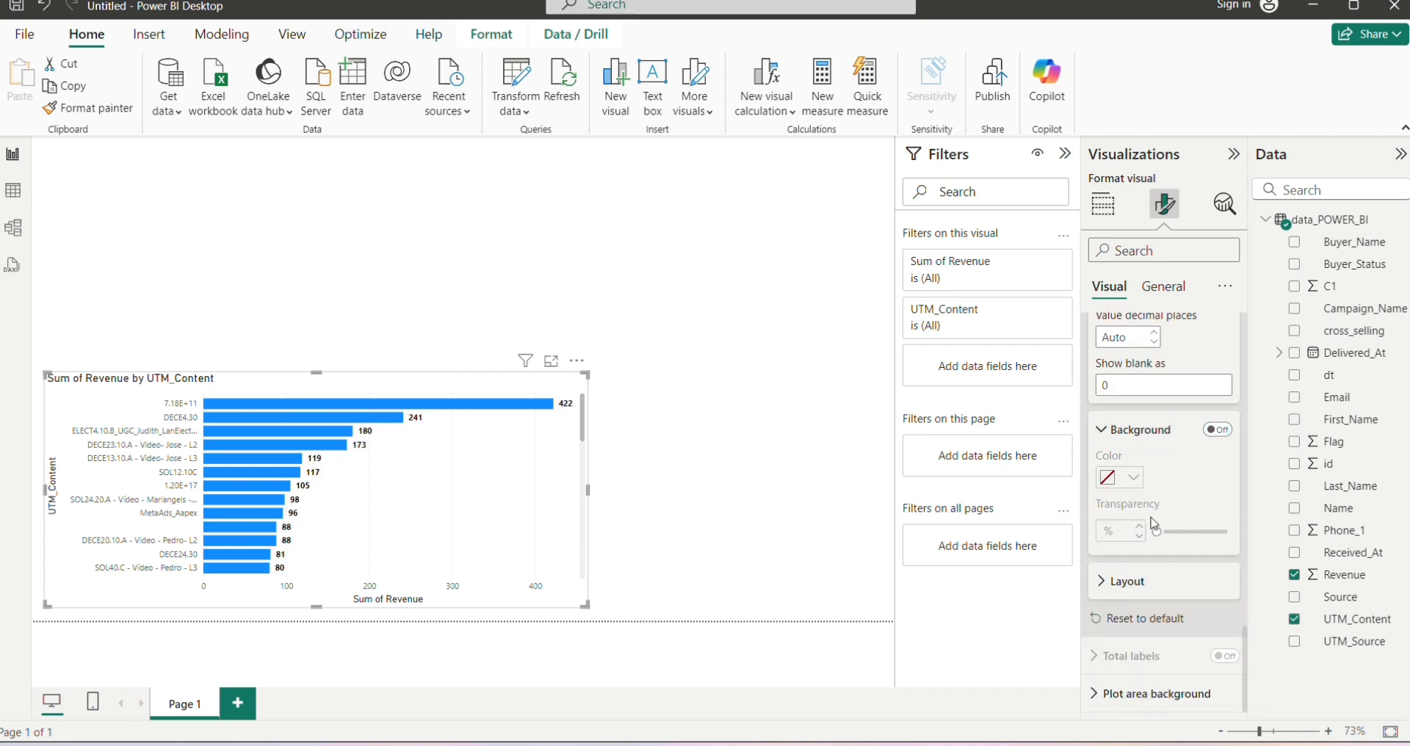
Set the colour of all bars to the dark purple theme colour and turn on their border
scroll(1146, 525, up, 6)
scroll(1143, 526, up, 5)
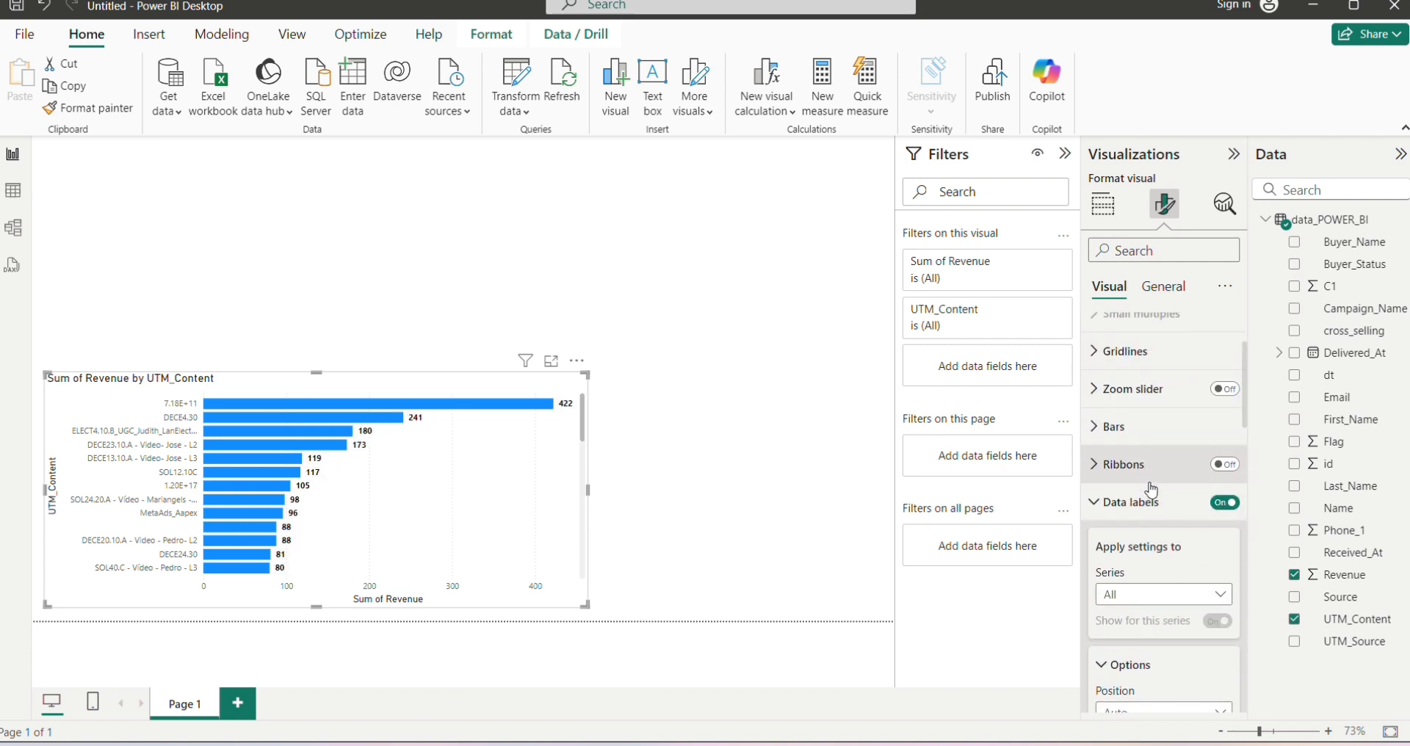
click(1097, 519)
click(1135, 522)
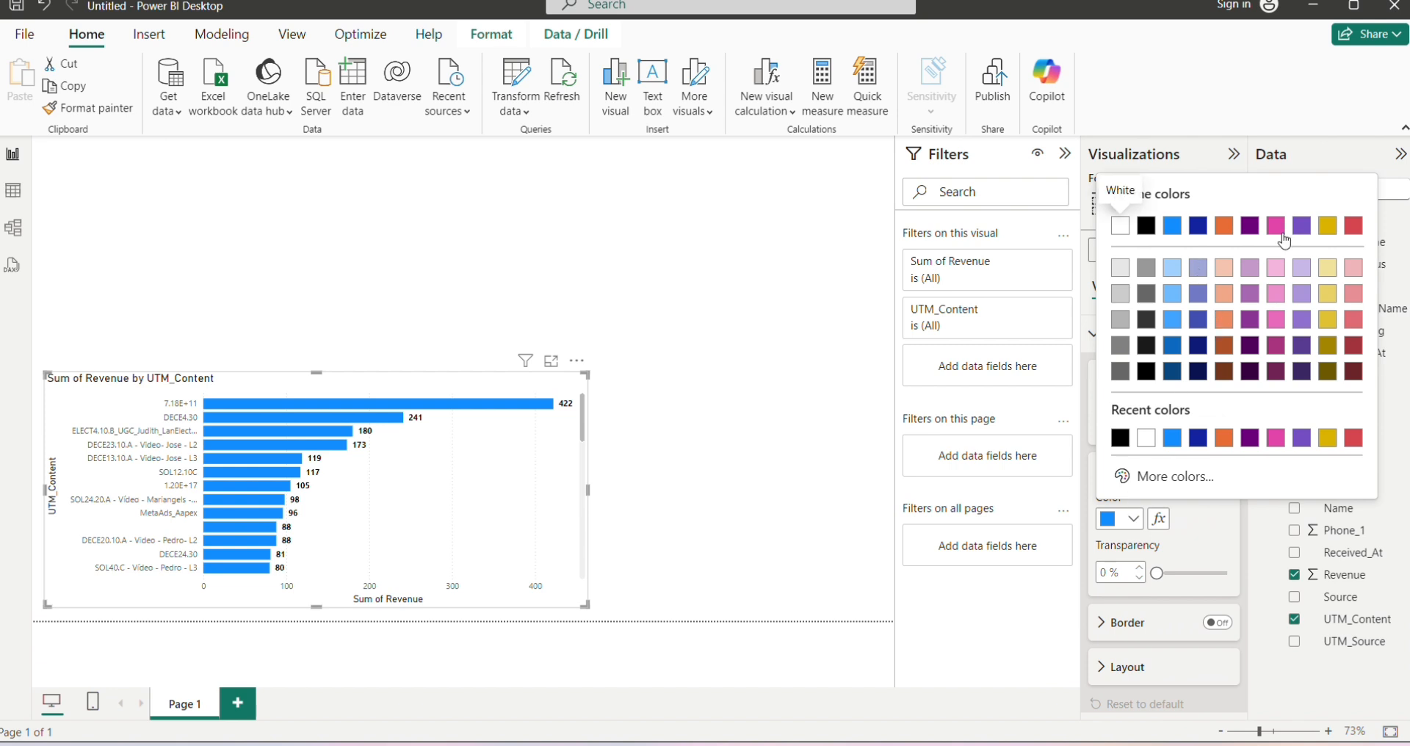
click(1250, 226)
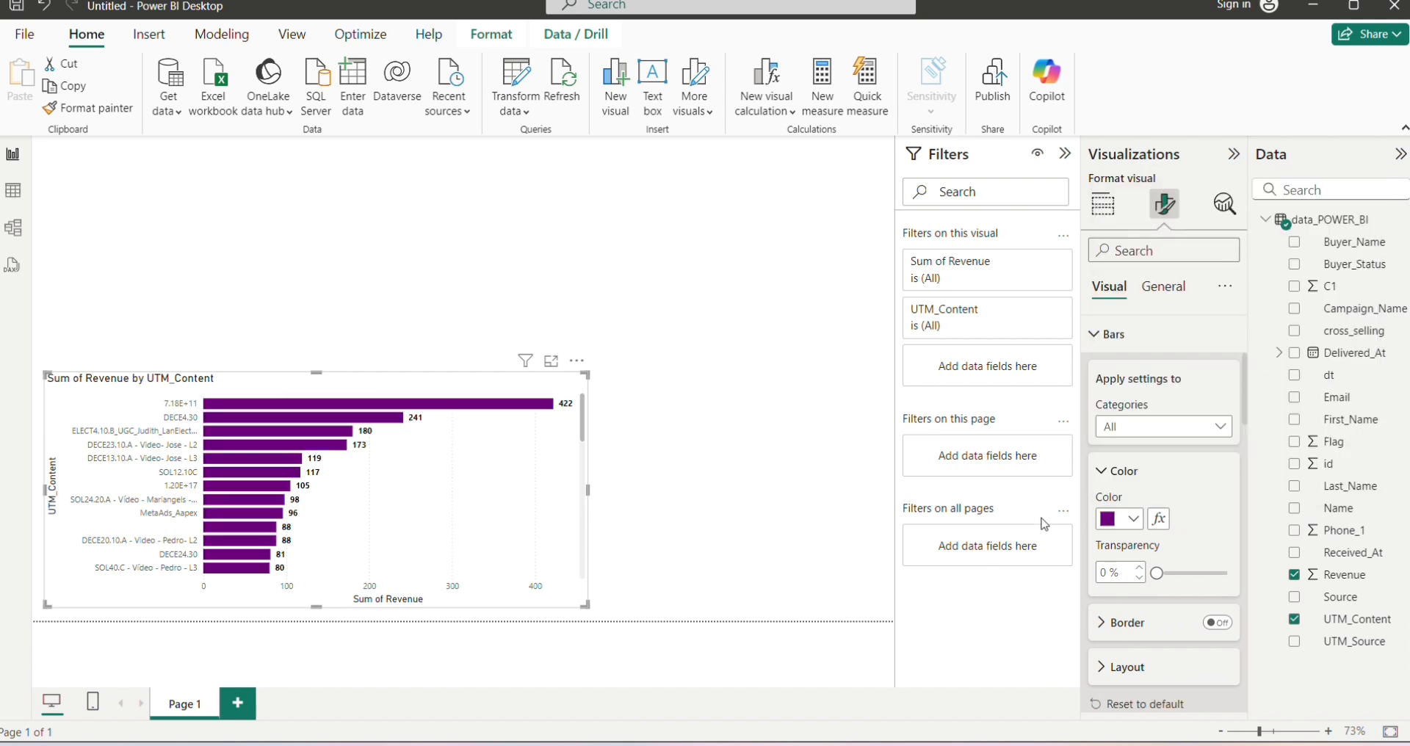
scroll(1161, 558, down, 3)
click(1216, 438)
scroll(1114, 512, down, 3)
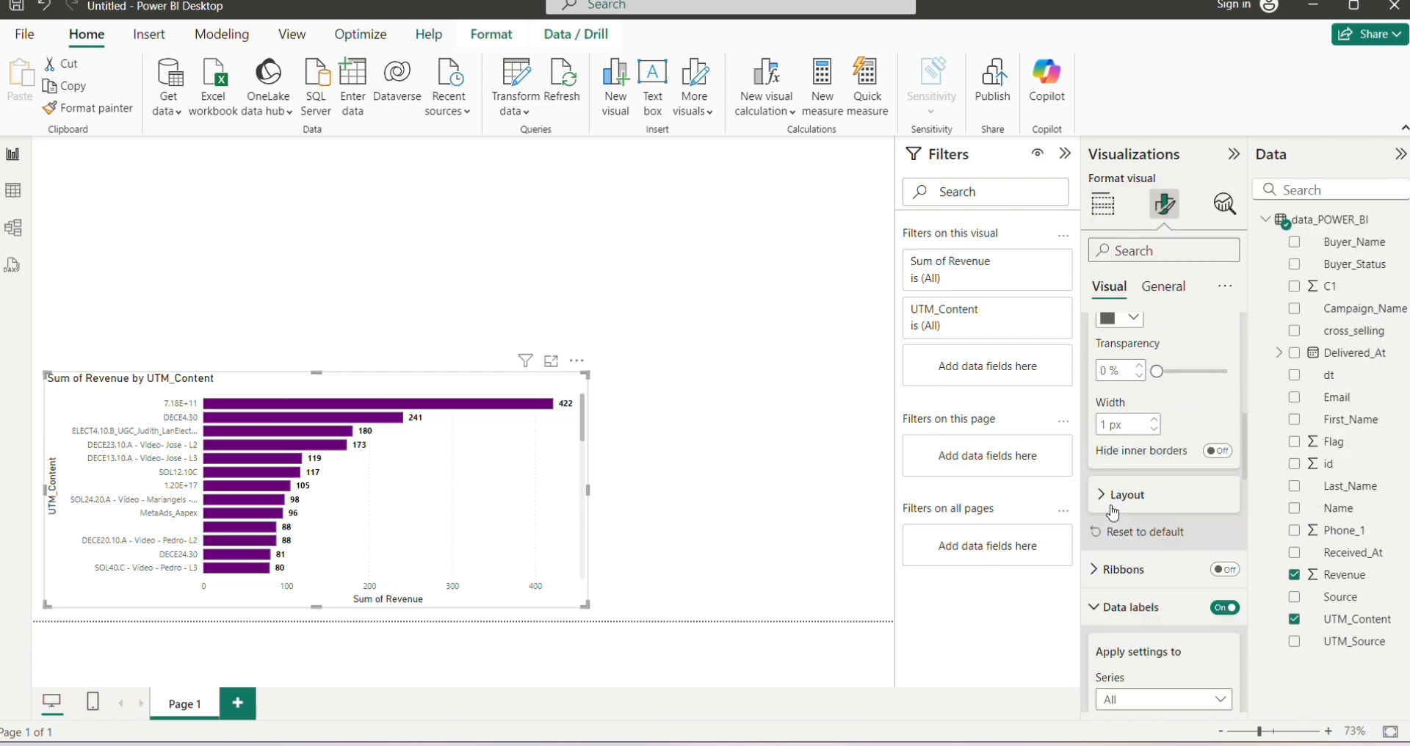
Make the Y-axis values of the bar chart bold and black
scroll(1114, 512, down, 1)
scroll(1114, 512, up, 5)
click(1146, 369)
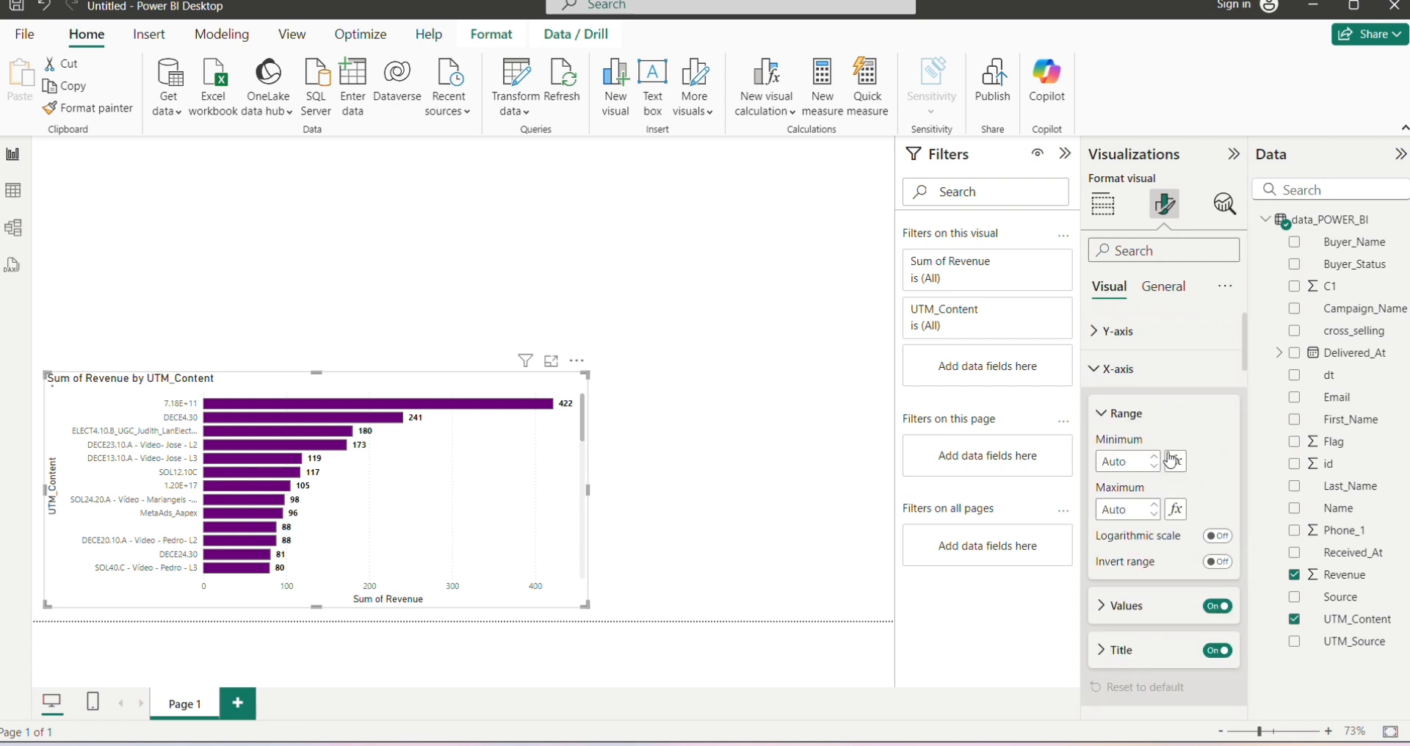
click(1124, 335)
click(1109, 451)
click(1128, 504)
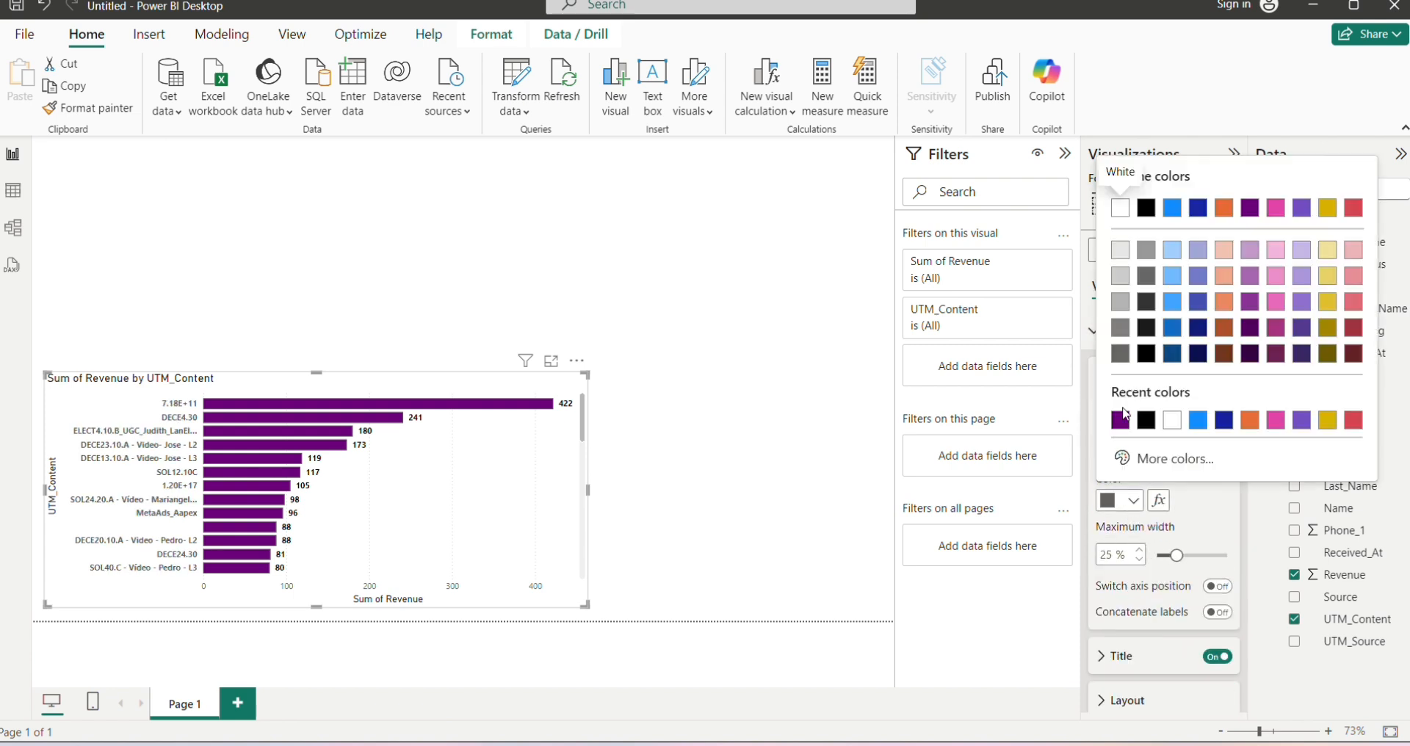
click(1147, 420)
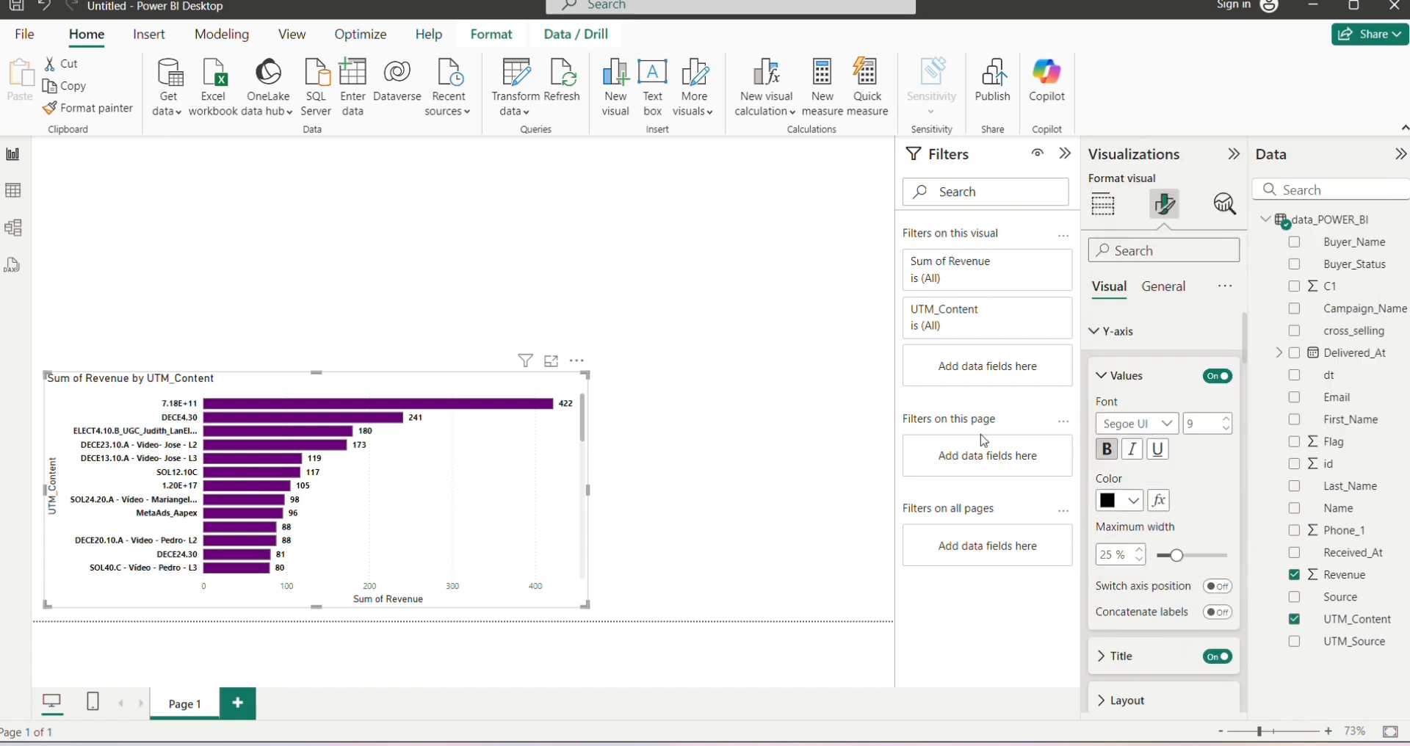
Set the Y-axis title text to "UTM_Content Wise Revenue"
click(1104, 657)
scroll(1178, 607, down, 3)
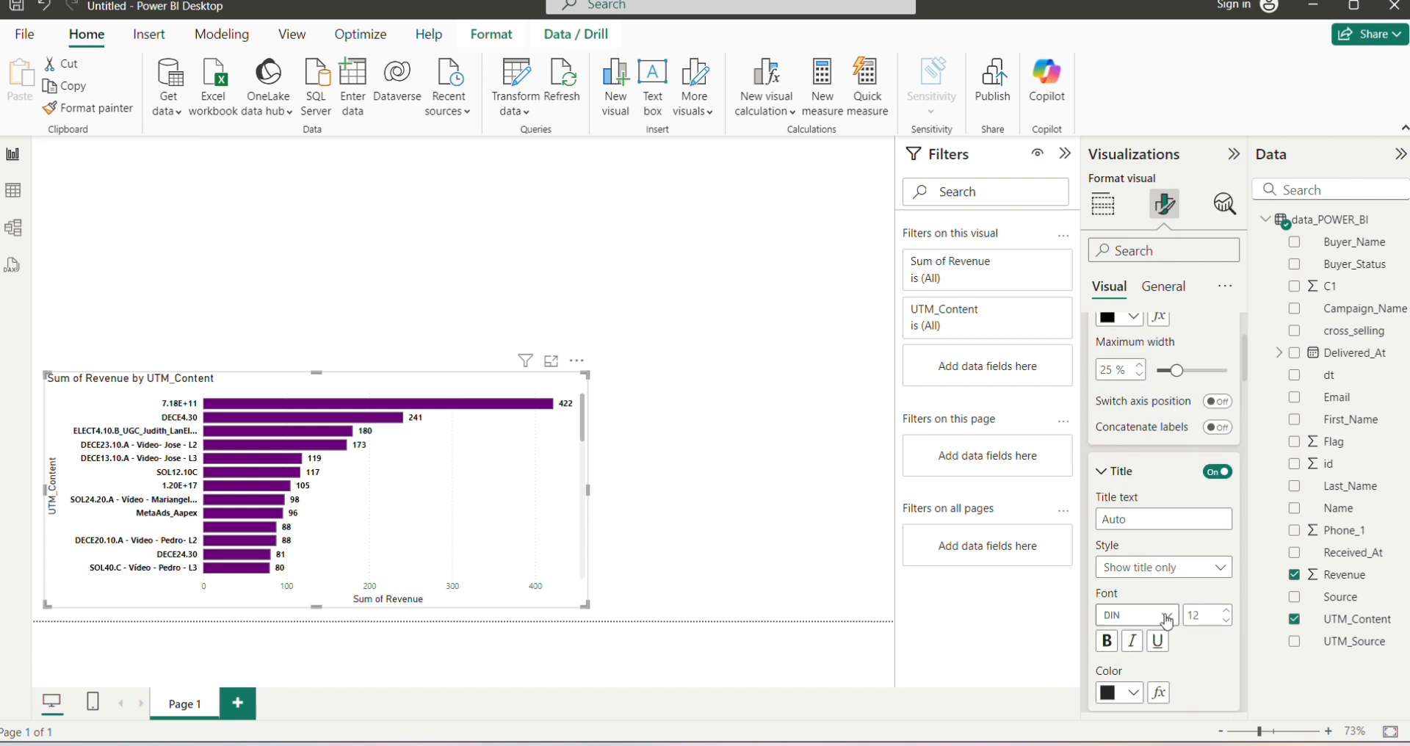
click(1135, 517)
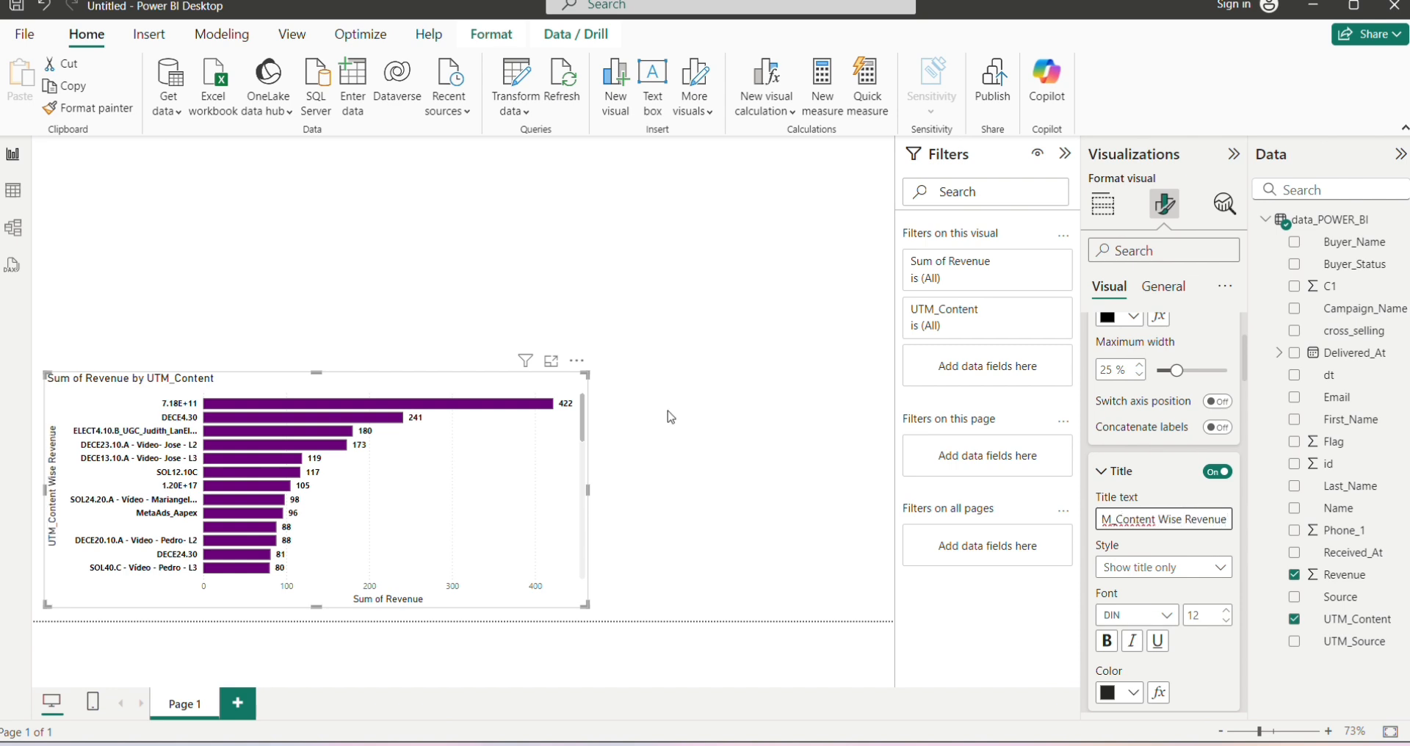
Make the Y-axis title of the bar chart bold and black, with the style Show title only
click(496, 516)
scroll(1164, 477, down, 5)
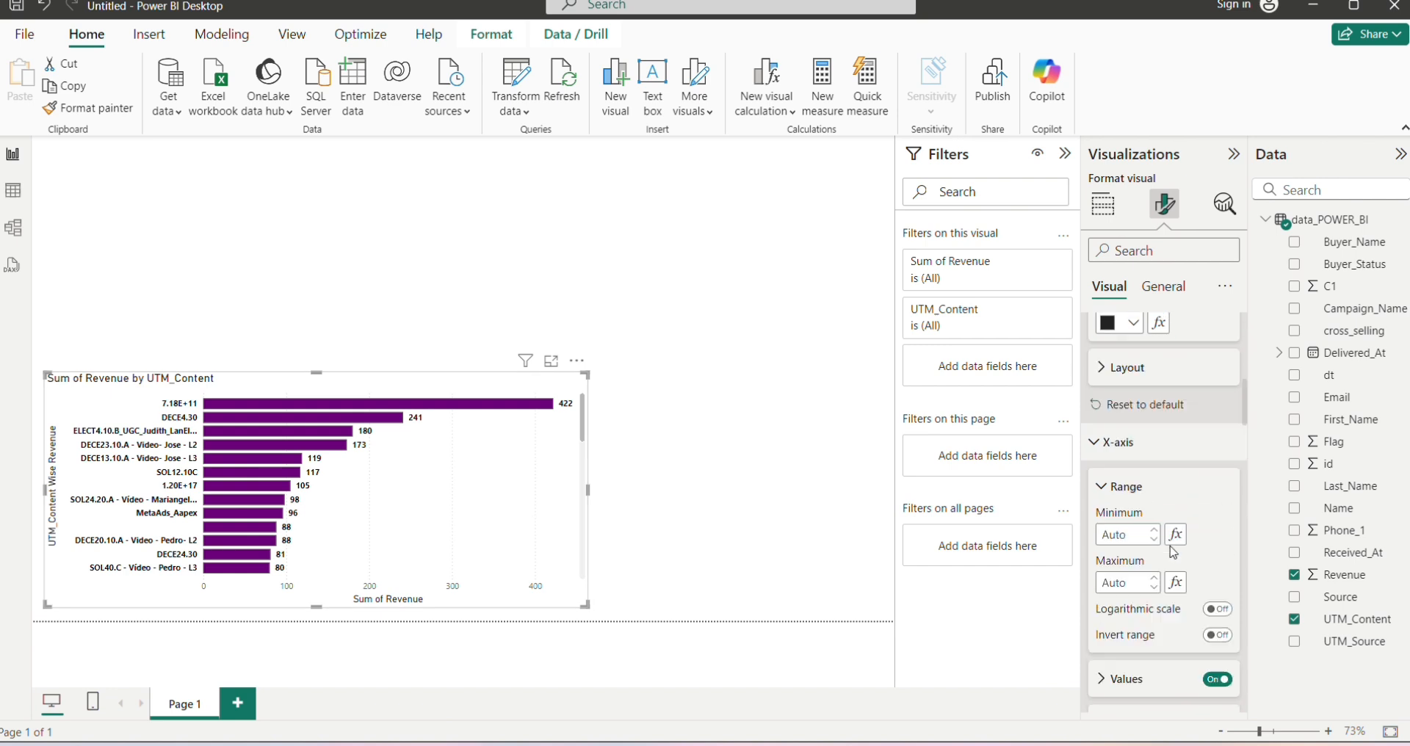
scroll(1165, 478, up, 3)
click(1107, 456)
click(1135, 516)
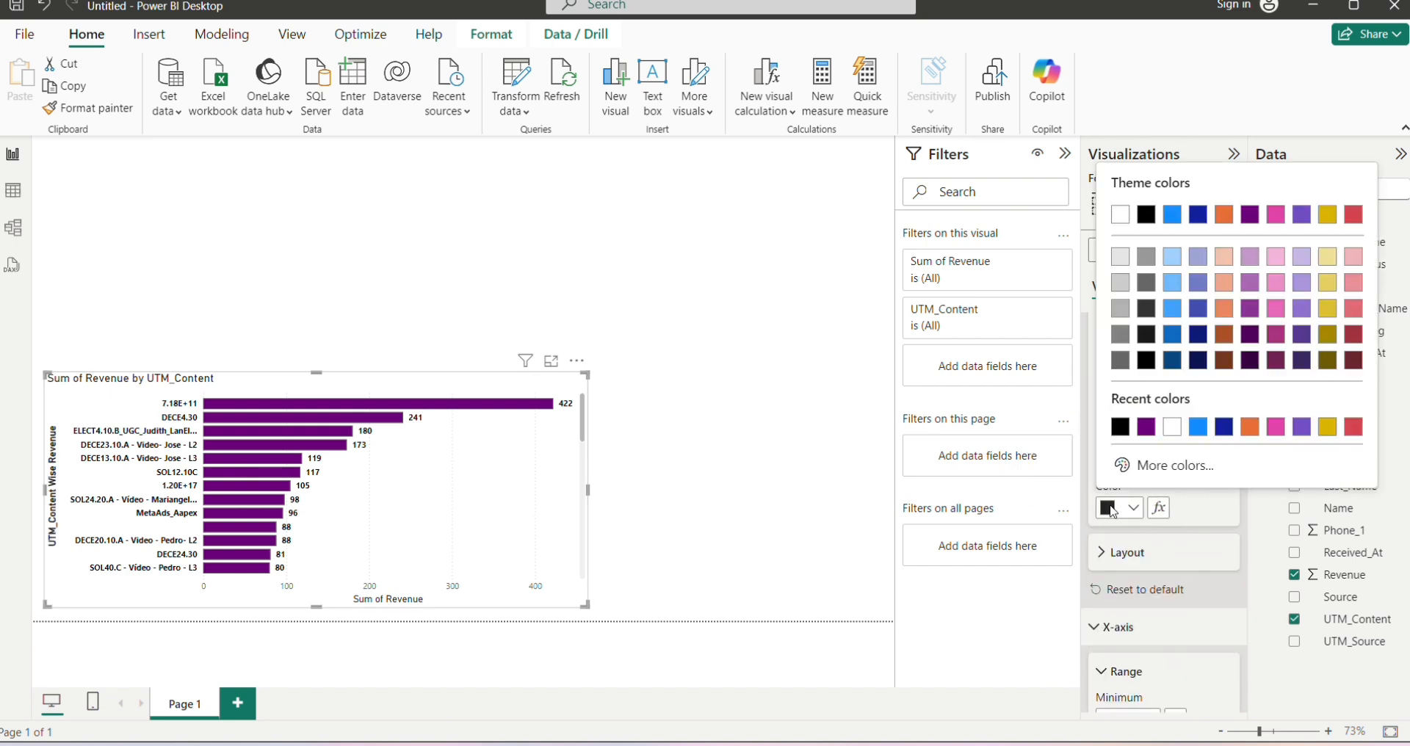
click(1121, 429)
scroll(1194, 412, up, 1)
click(1226, 479)
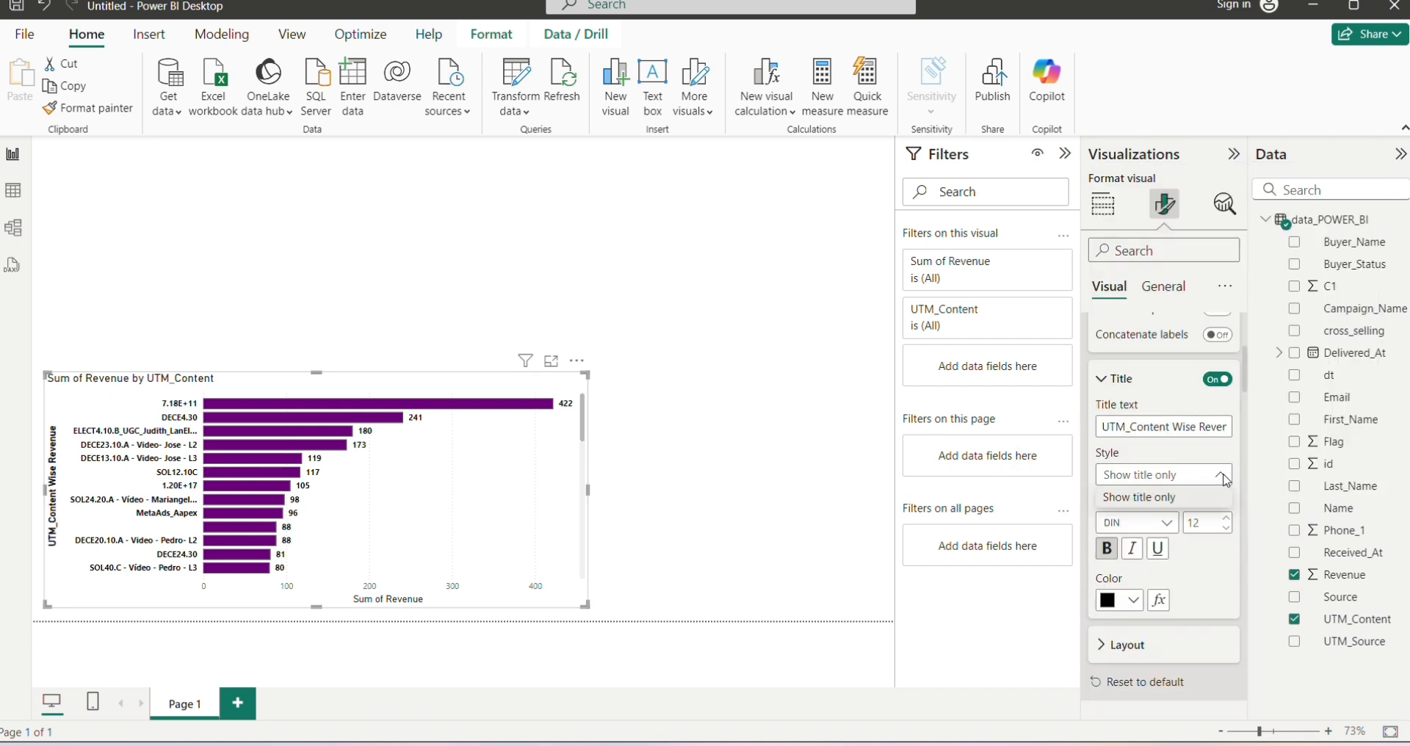
click(1193, 499)
scroll(1209, 492, down, 1)
scroll(1212, 536, up, 4)
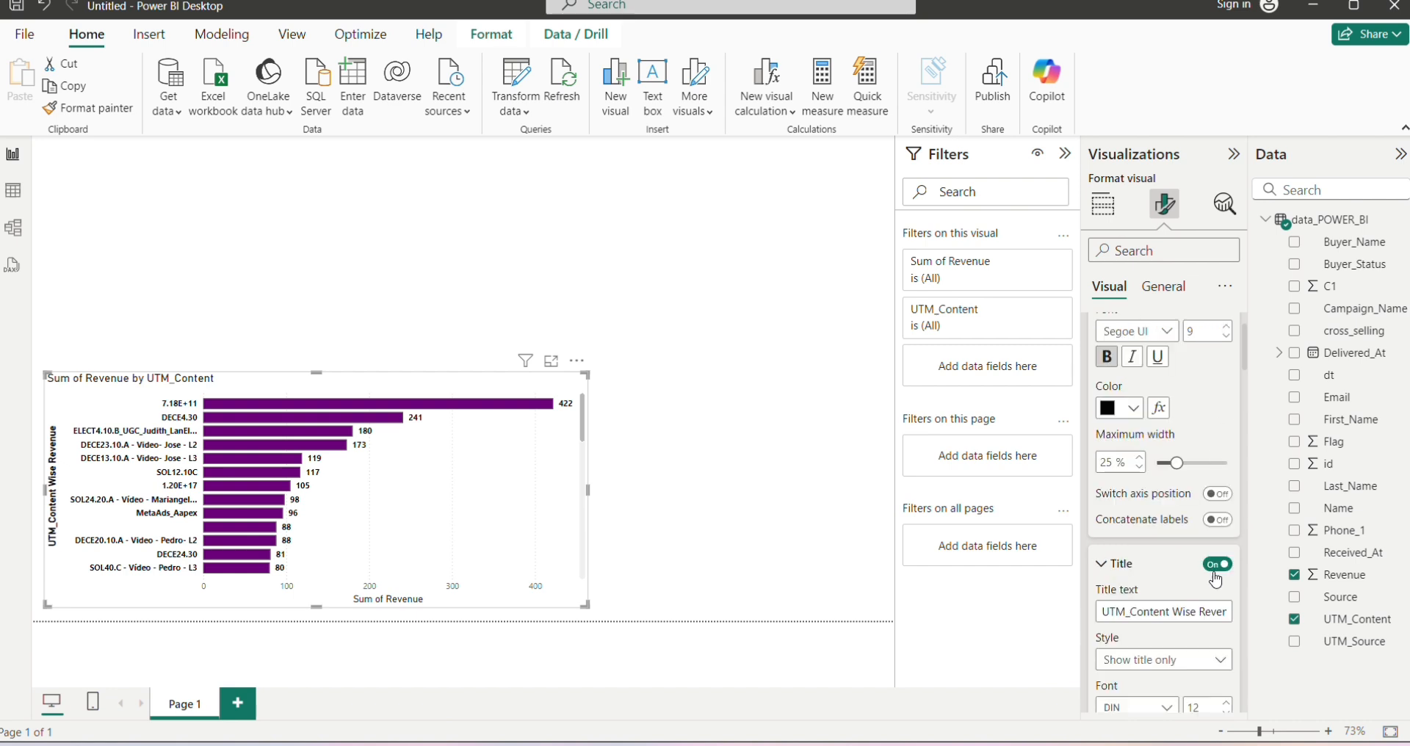
Toggle the Y-axis title off and back on
click(1222, 567)
click(1220, 566)
click(1221, 566)
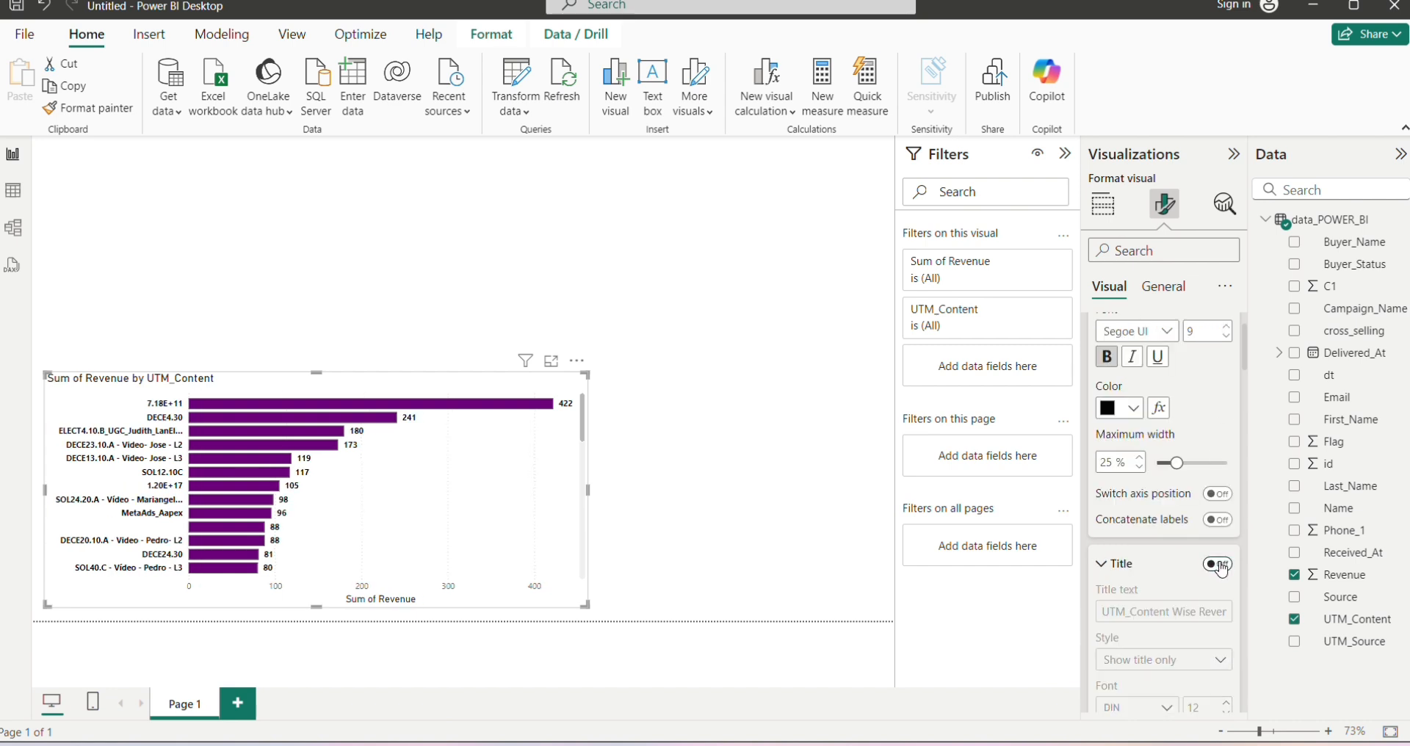
click(1220, 565)
scroll(1216, 559, down, 2)
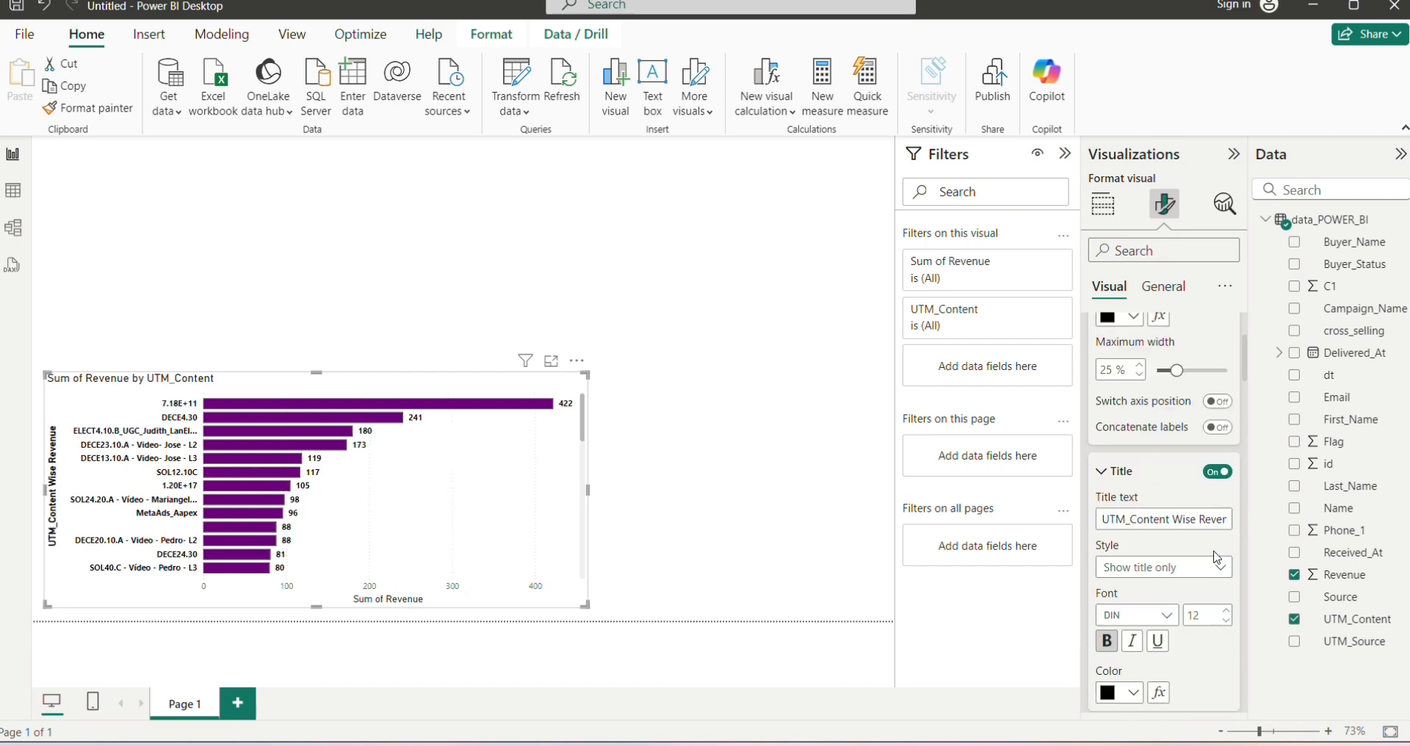
Turn off the X-axis values of the bar chart
scroll(1216, 558, down, 5)
click(1219, 592)
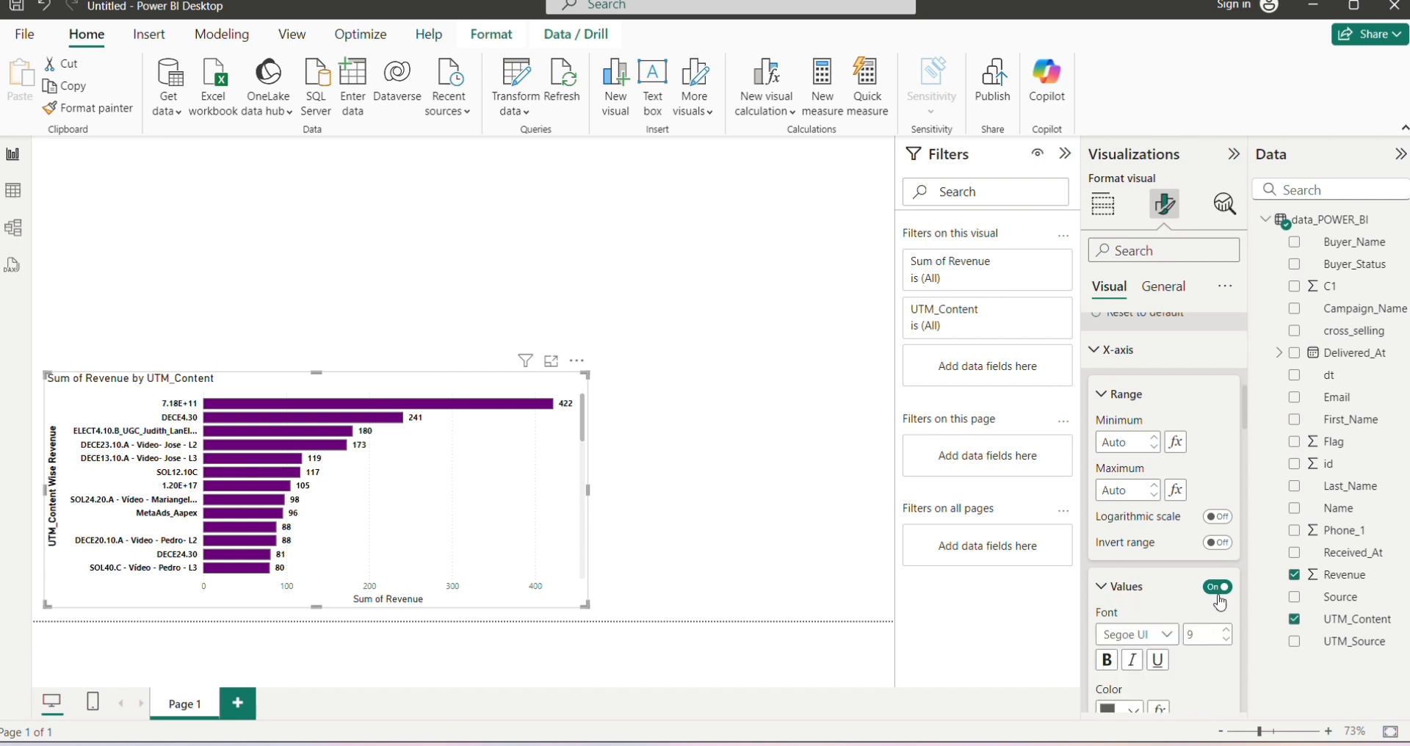
click(1219, 590)
click(1218, 589)
click(1219, 589)
click(1219, 589)
click(1219, 589)
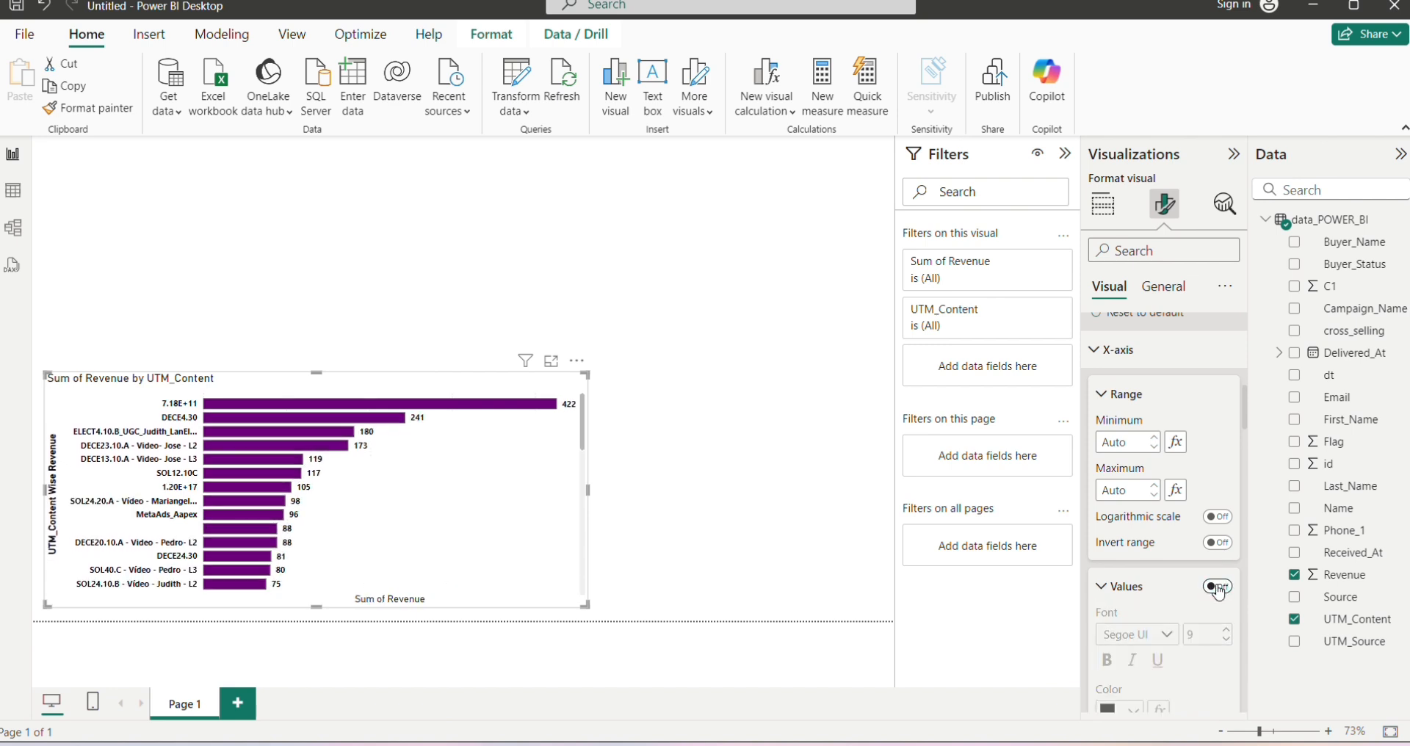
Turn off the X-axis title of the bar chart
scroll(1218, 592, down, 5)
click(1215, 485)
click(1215, 485)
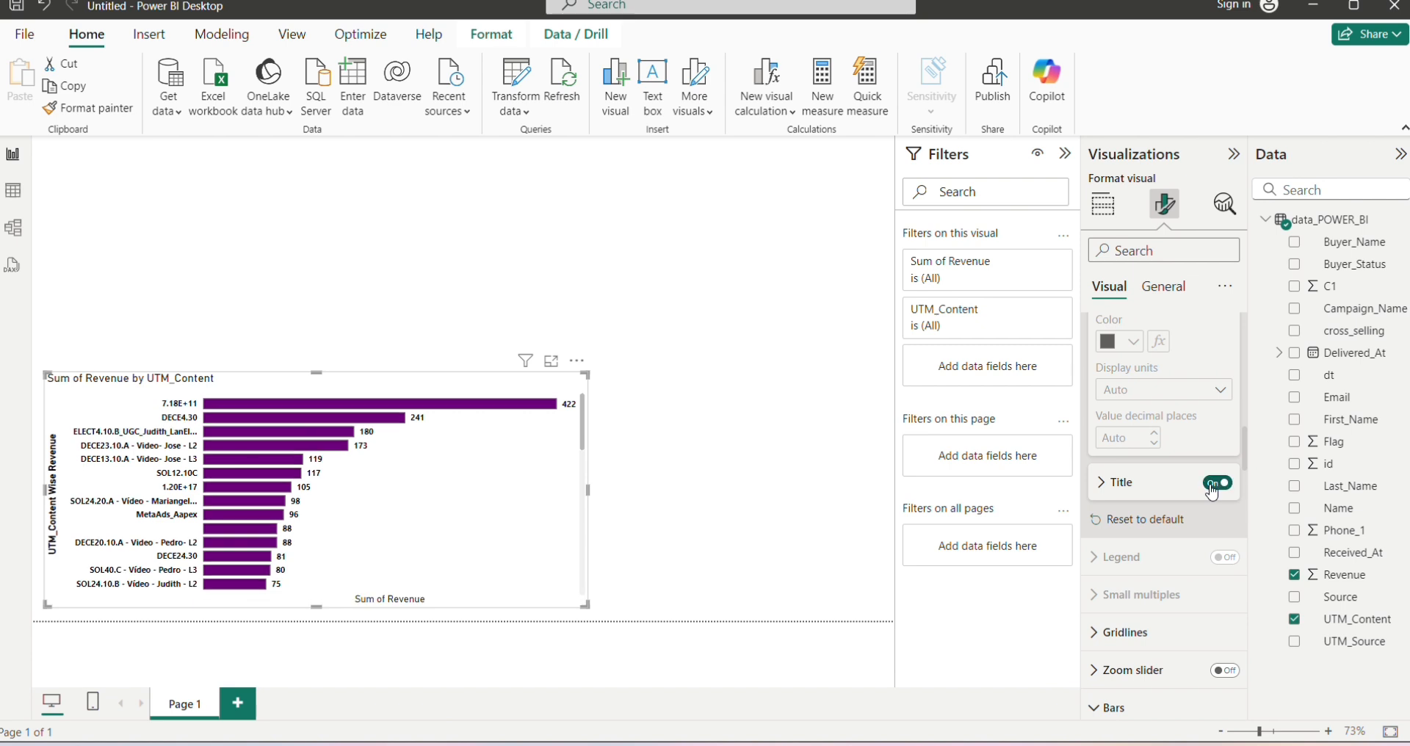
click(1215, 485)
scroll(1212, 522, down, 10)
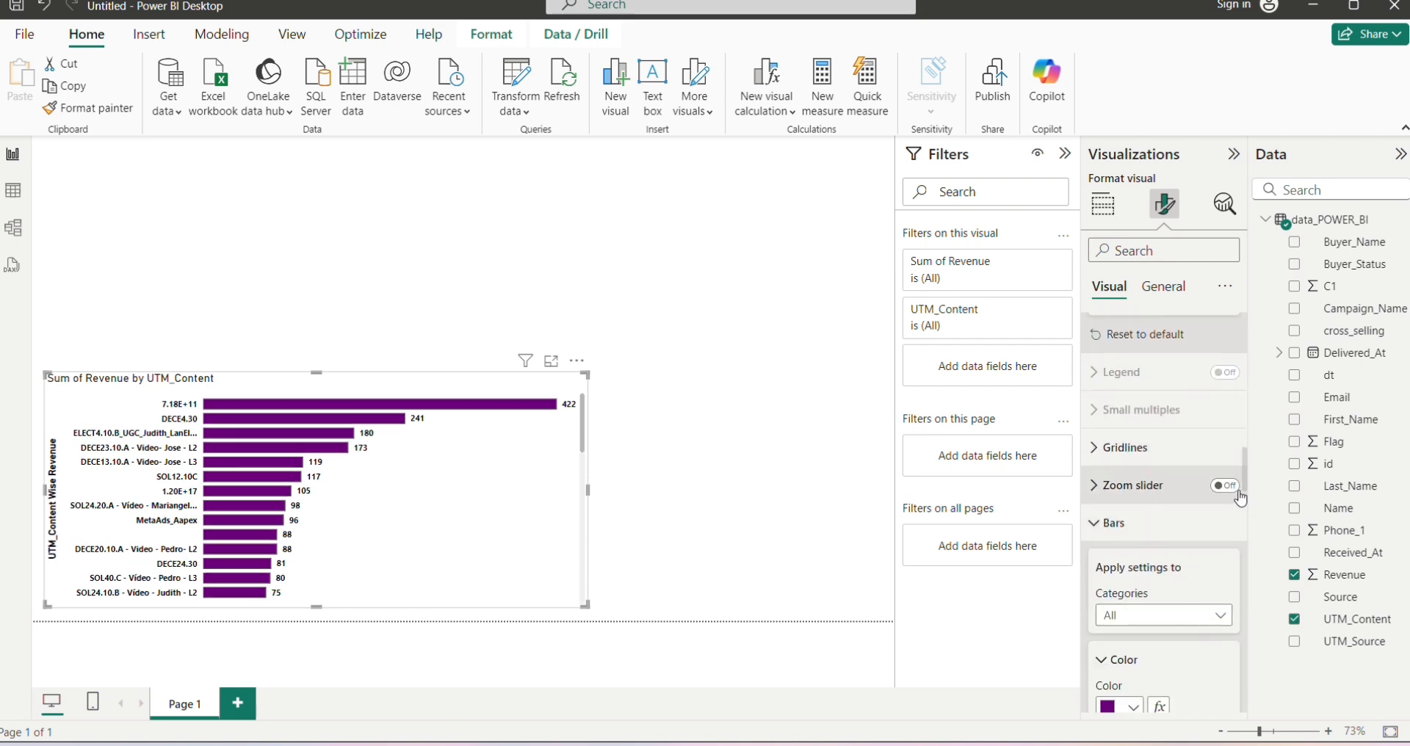
click(1225, 445)
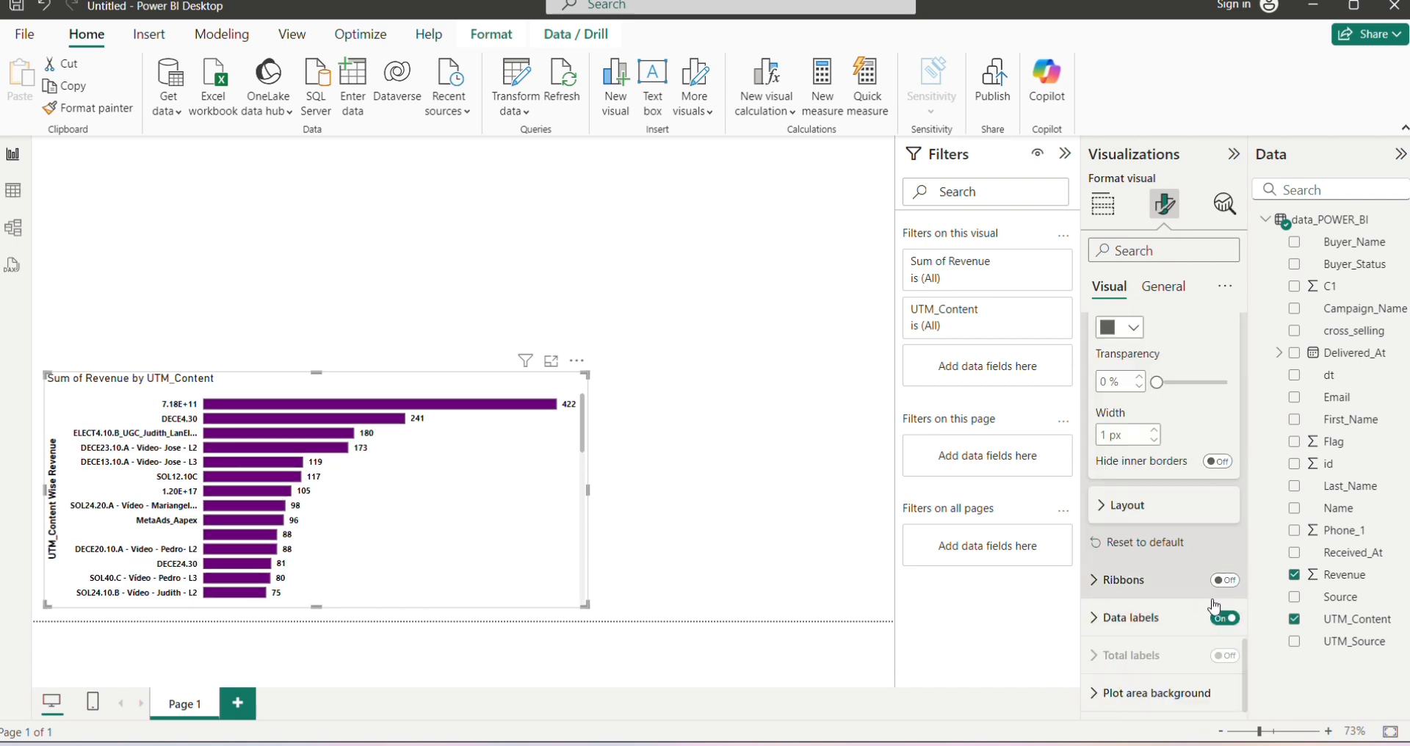
Toggle the Y-axis values off and back on, and collapse the Y-axis settings
scroll(1205, 580, up, 10)
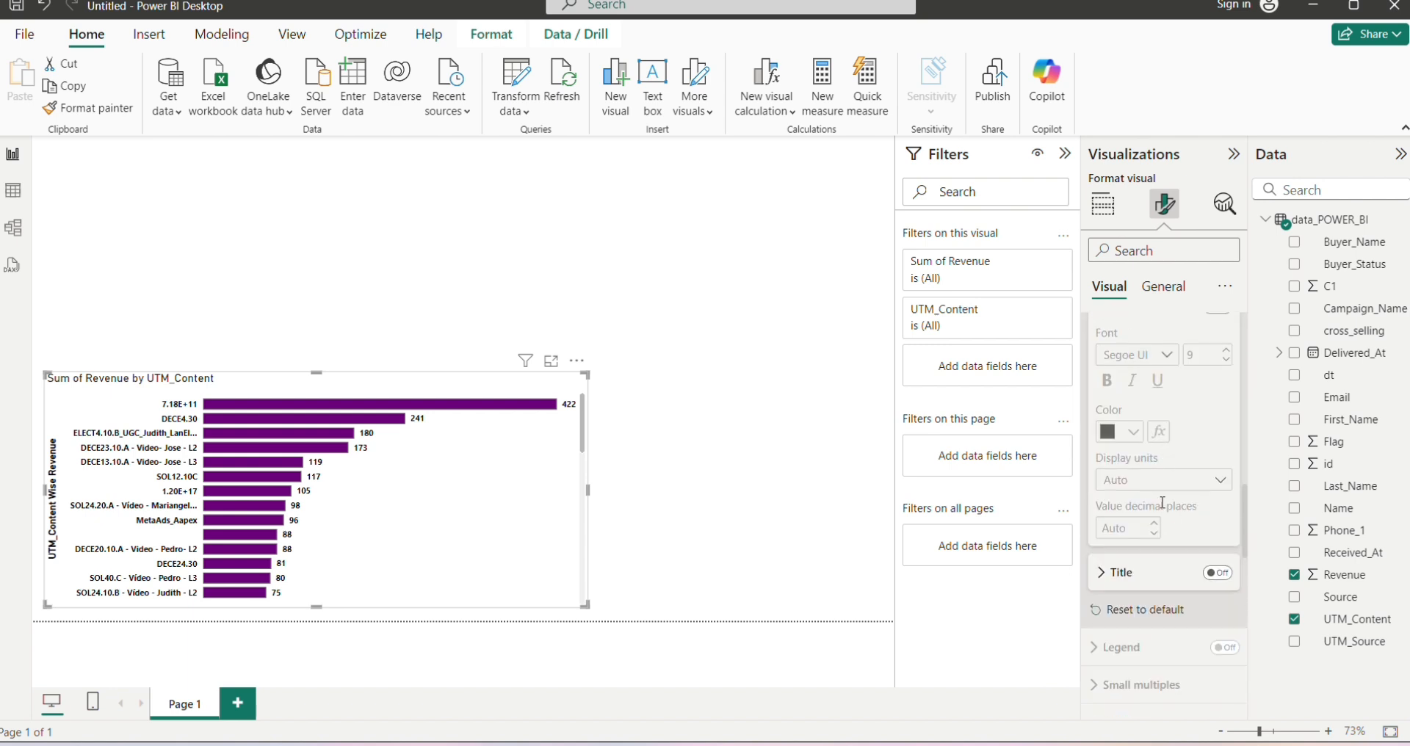
click(1218, 374)
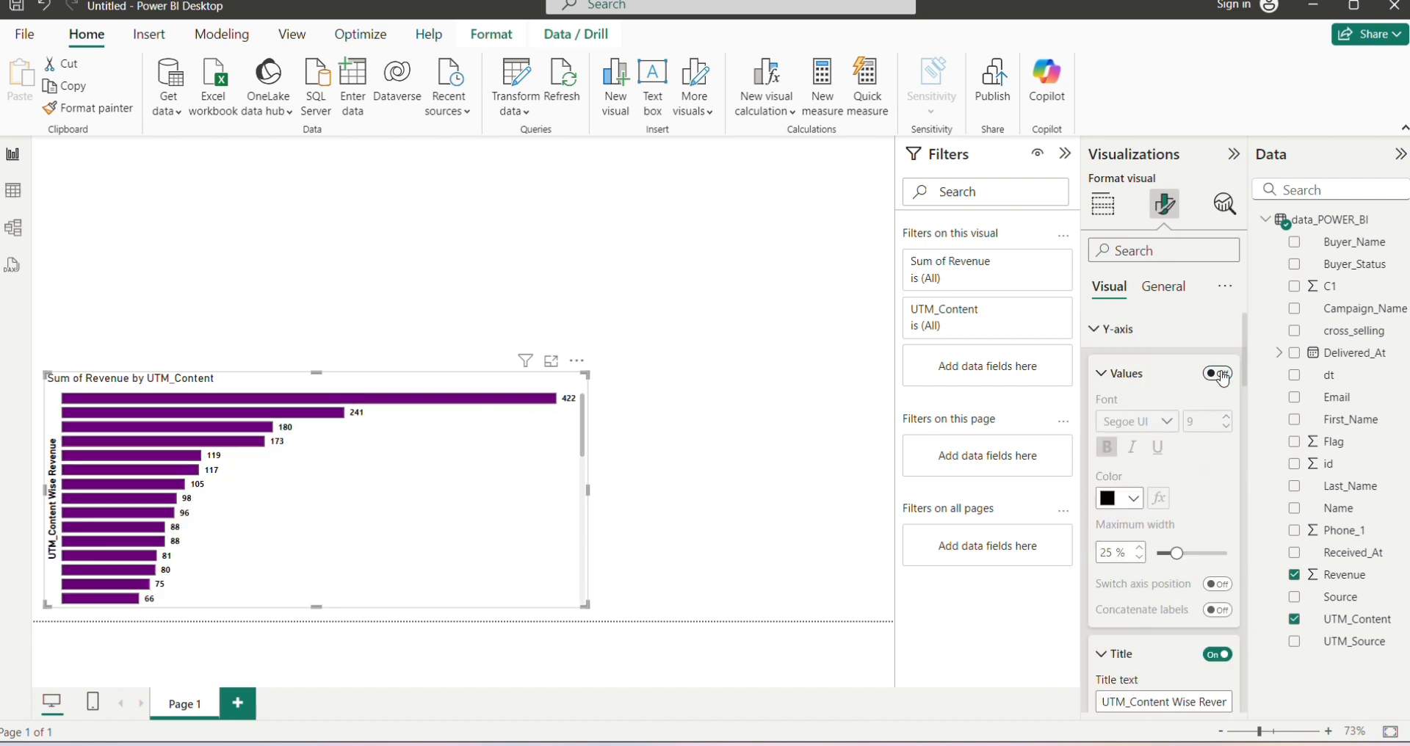
click(1218, 374)
click(1184, 325)
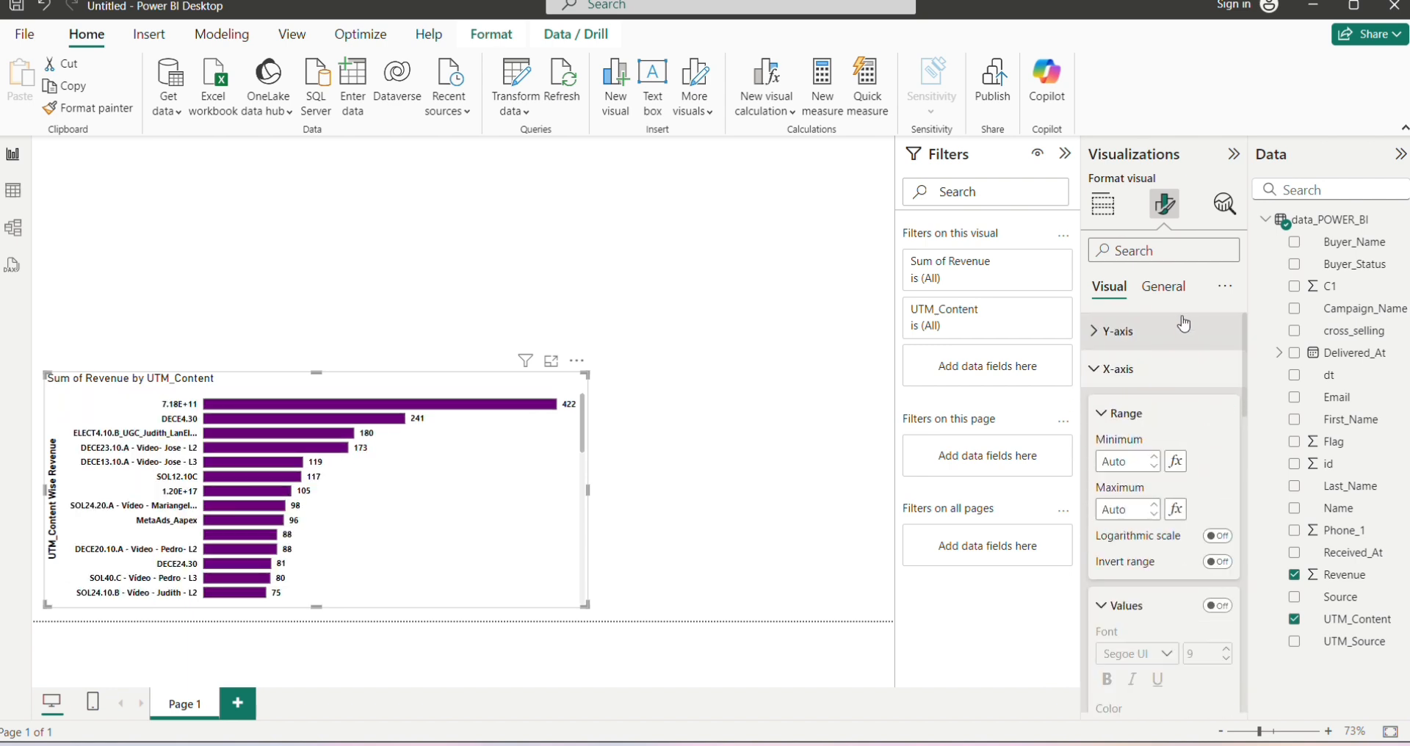
Toggle the X-axis title on and off again, and collapse the bars settings
scroll(1177, 440, down, 8)
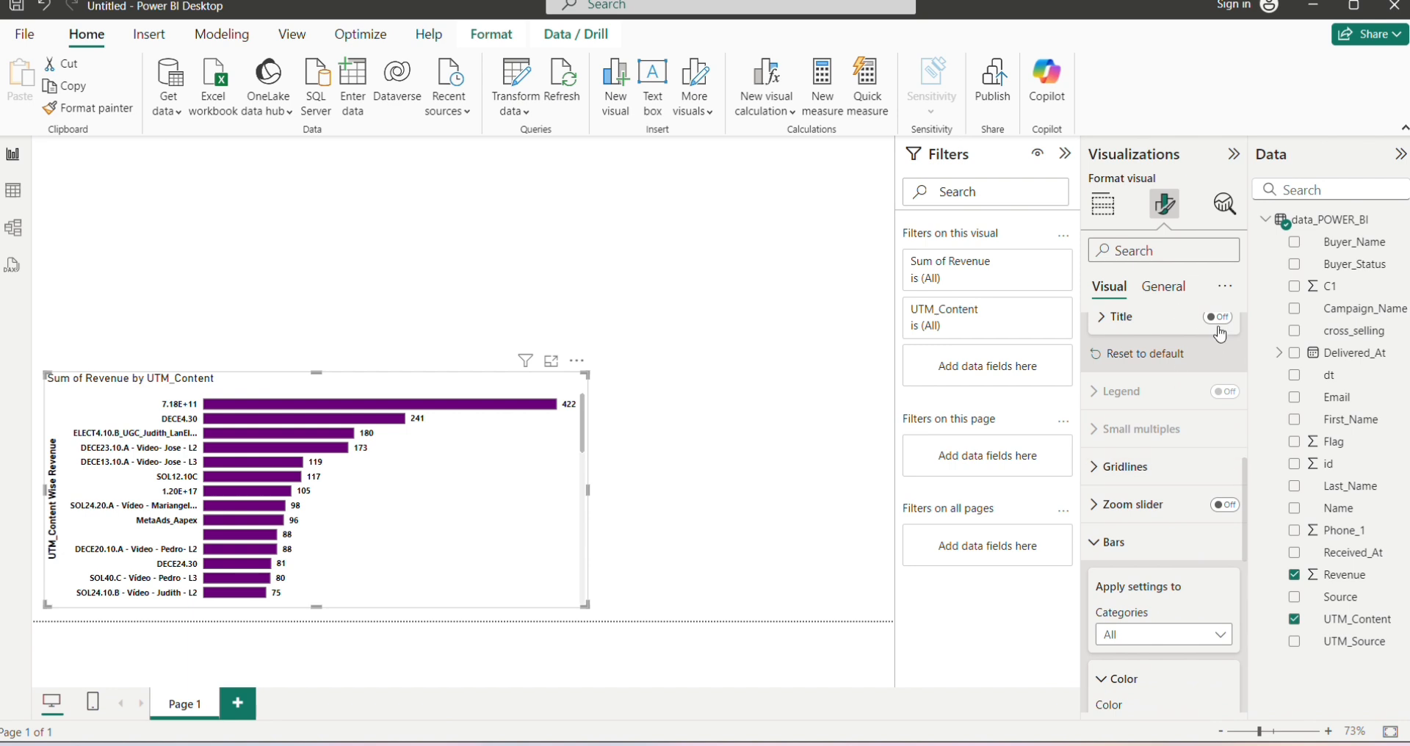
click(1217, 319)
scroll(1220, 414, up, 3)
click(1231, 521)
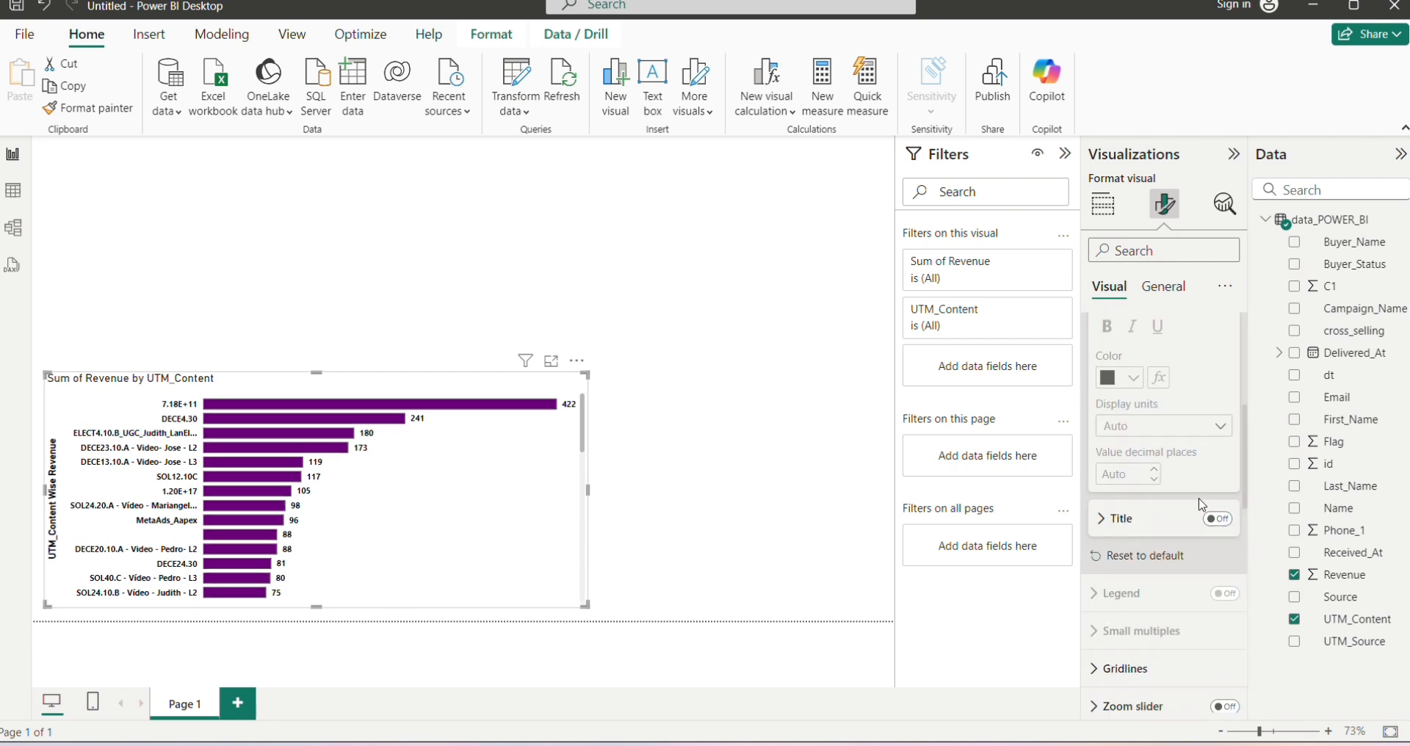
scroll(1202, 509, down, 3)
click(1176, 467)
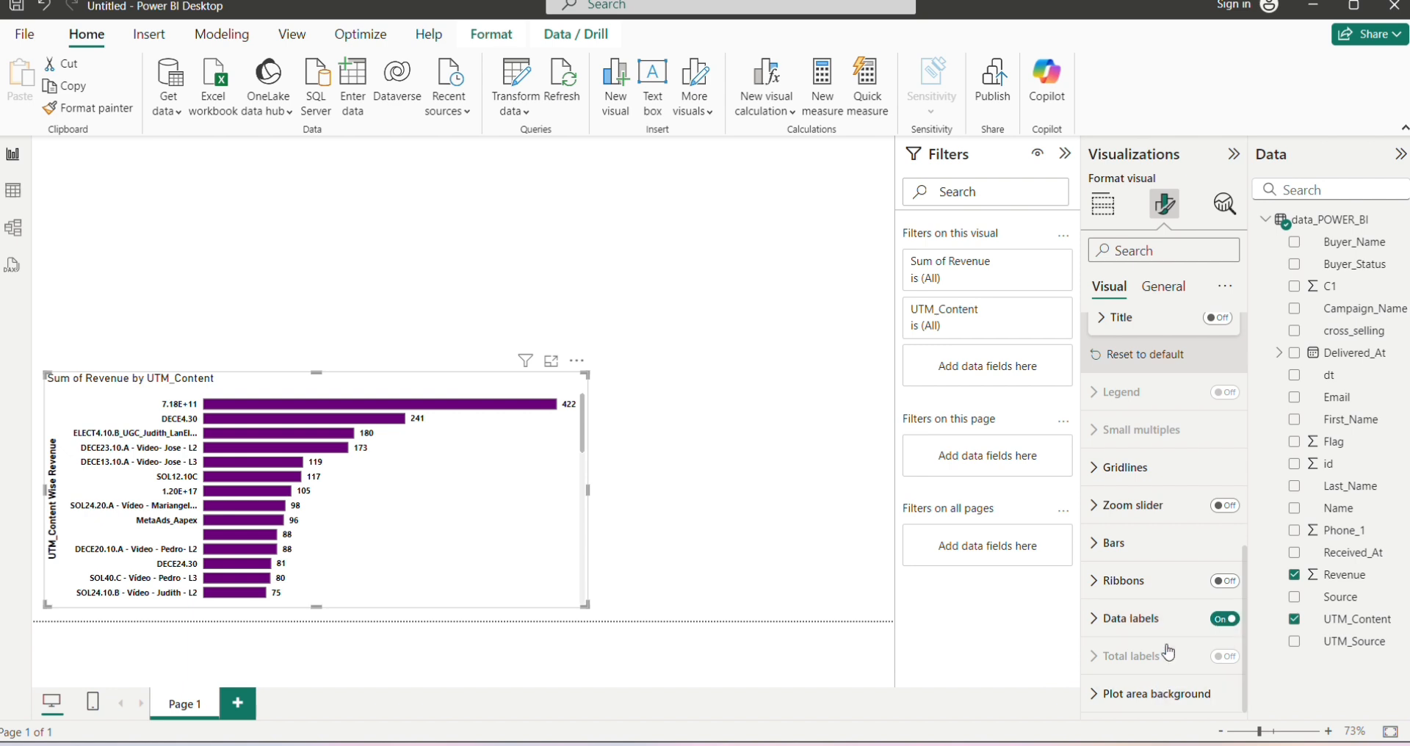
Center the chart title horizontally
click(1159, 287)
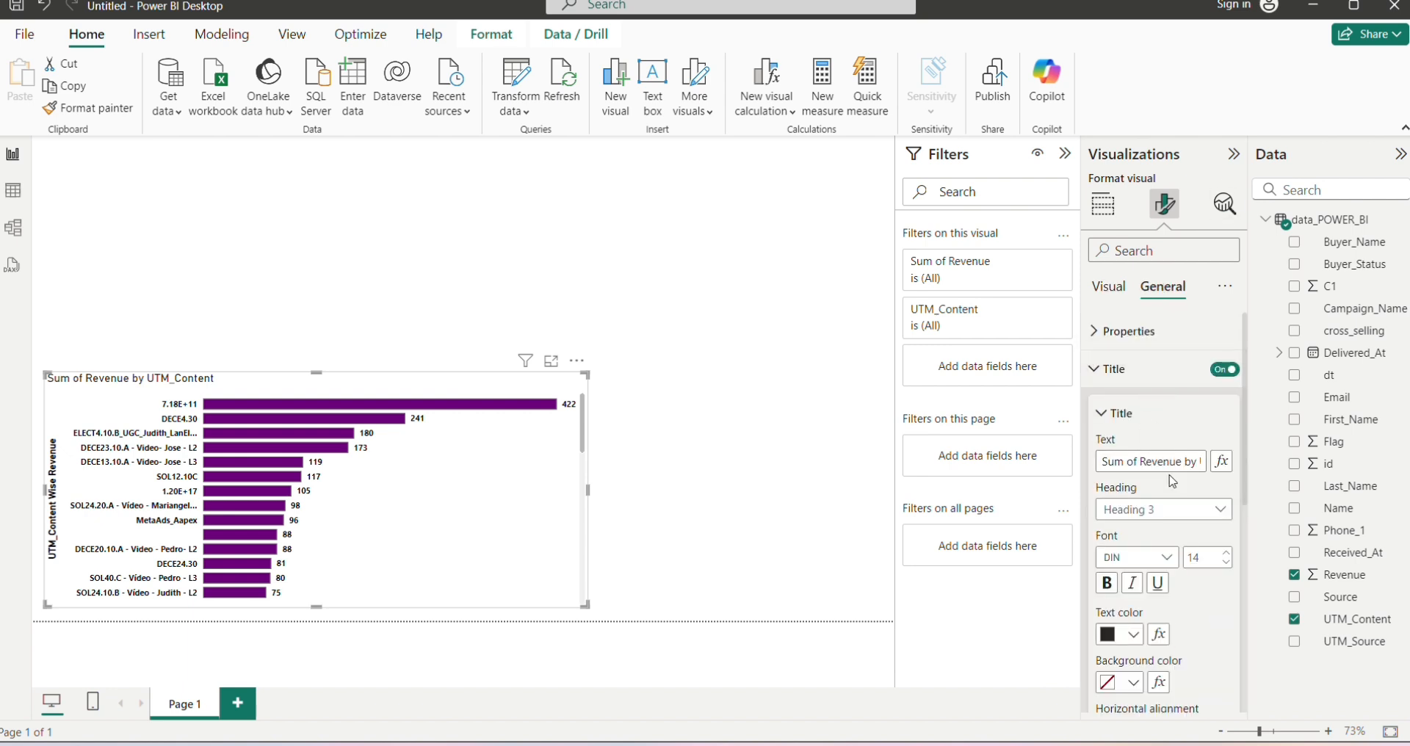
scroll(1192, 575, down, 3)
click(1131, 455)
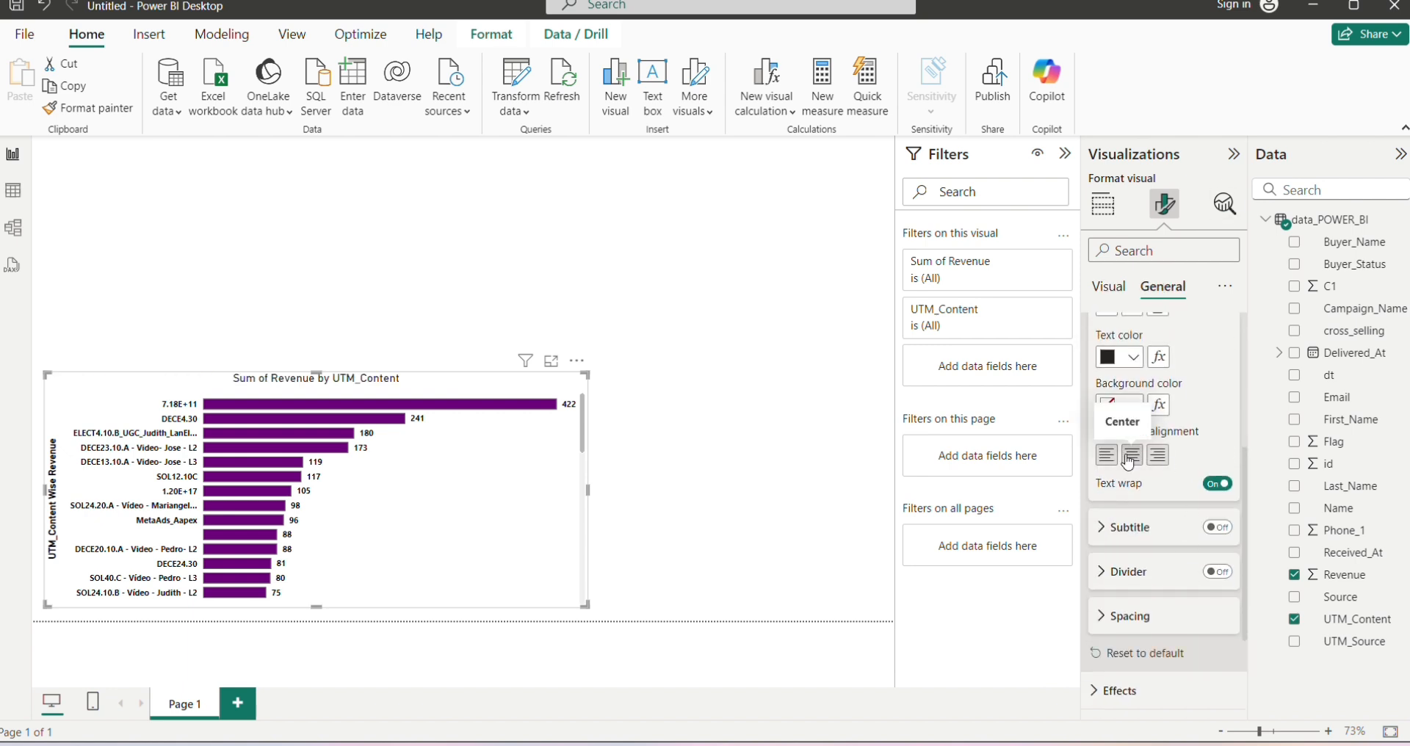
Clear the existing text of the chart title
scroll(1126, 462, up, 5)
drag(1136, 462, 1177, 462)
drag(1160, 462, 1197, 461)
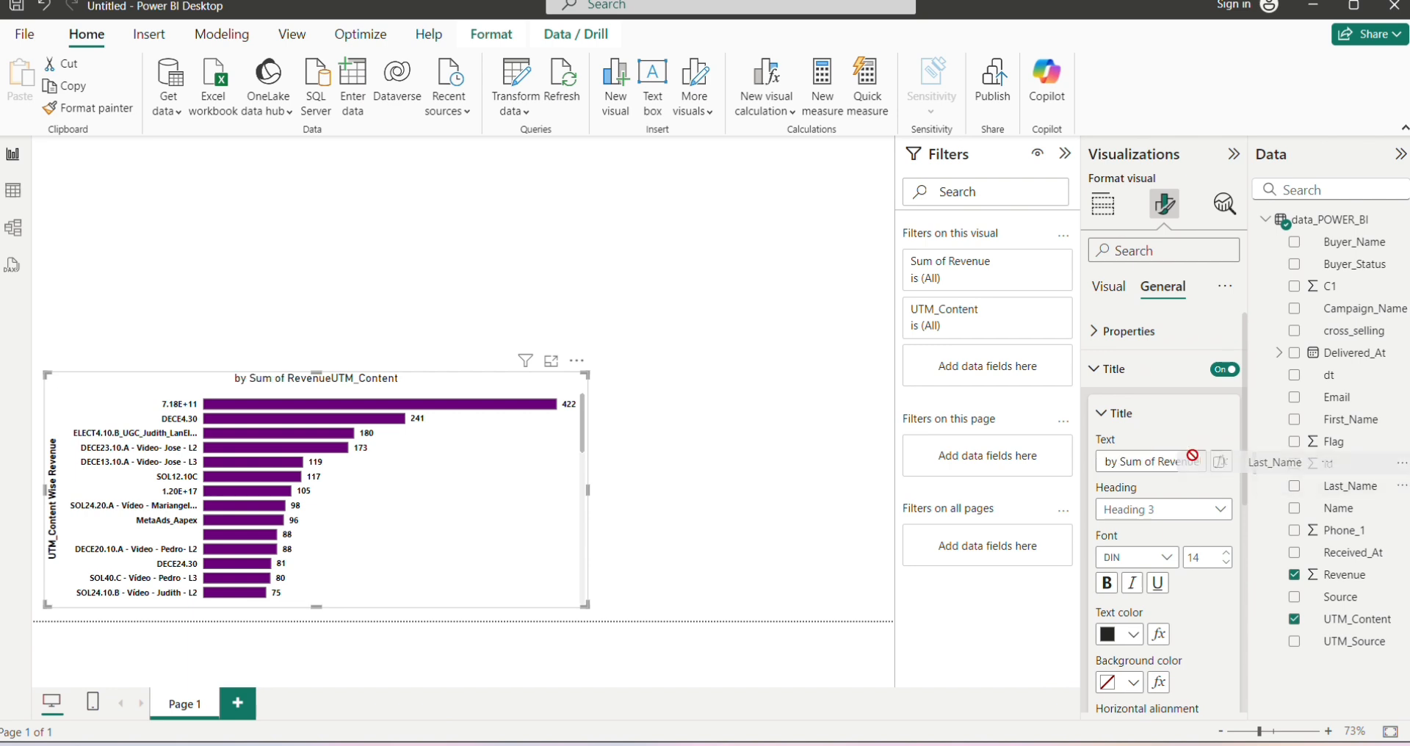
drag(1102, 463, 1227, 481)
key(BackSpace)
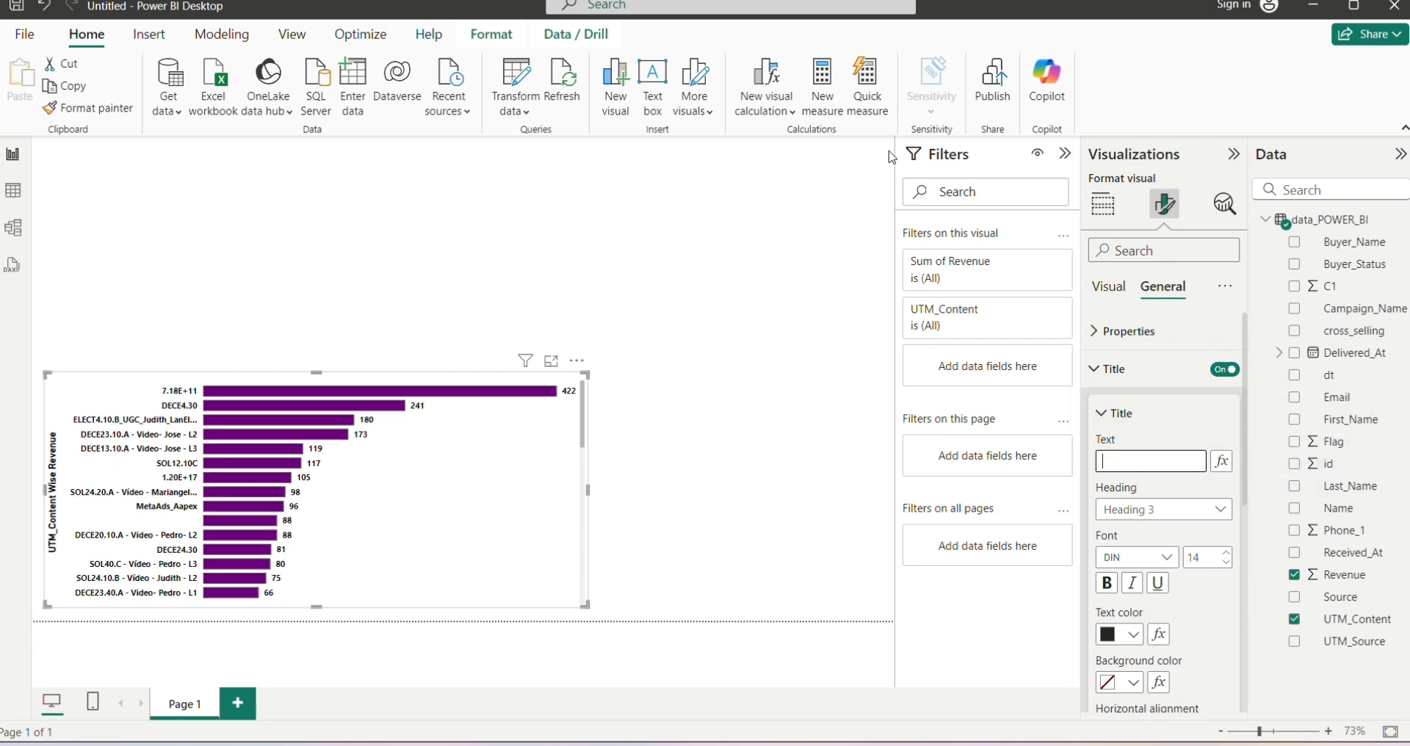
Expand the X-axis title settings and turn the X-axis title back on
click(1109, 287)
scroll(1153, 504, down, 3)
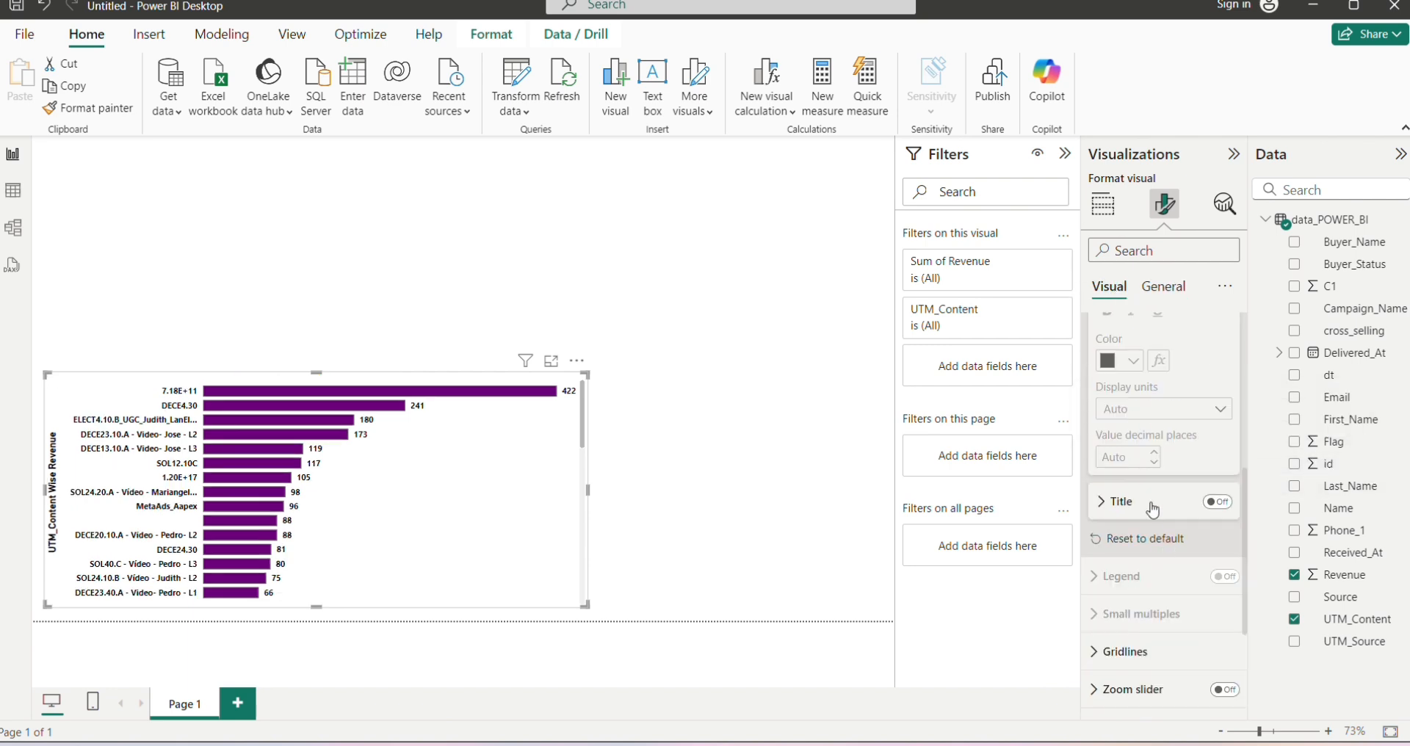
click(1152, 504)
click(1218, 502)
scroll(1150, 558, down, 6)
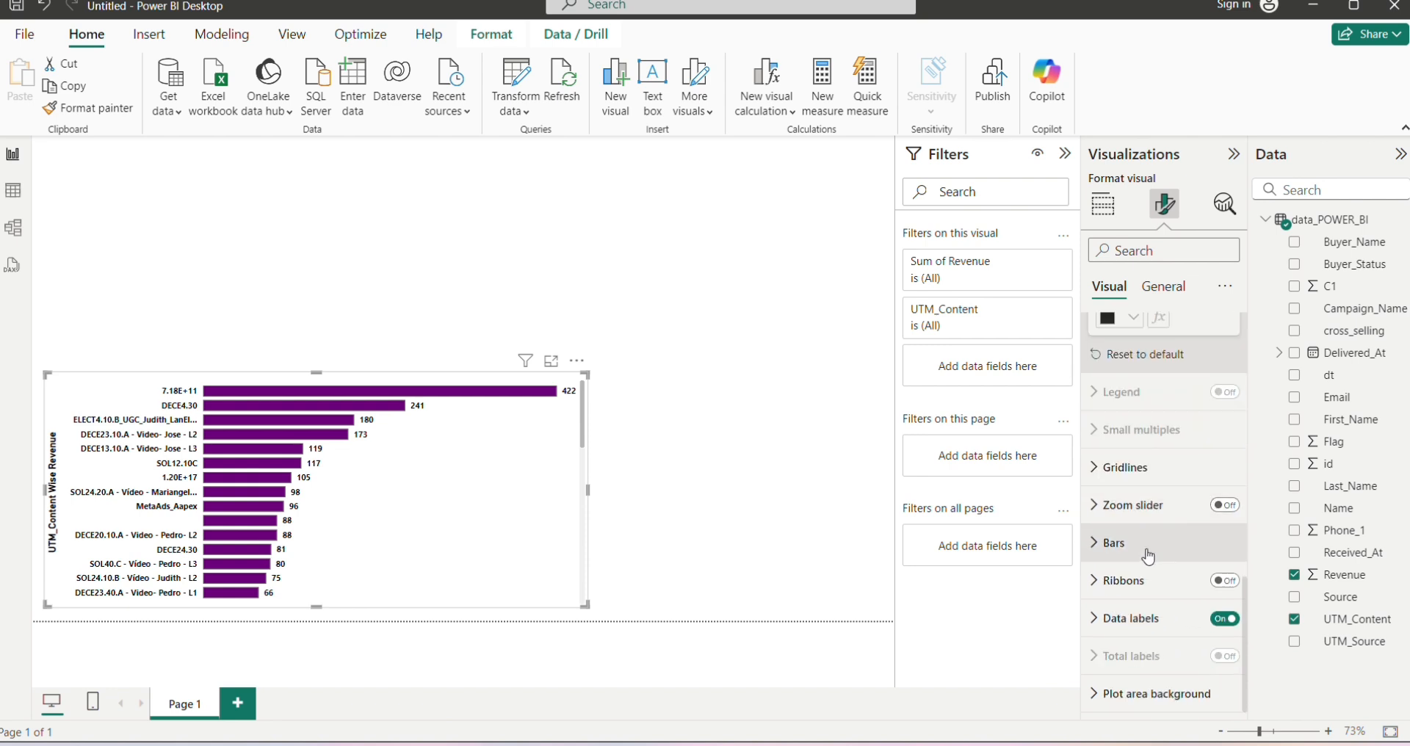
scroll(1175, 474, up, 5)
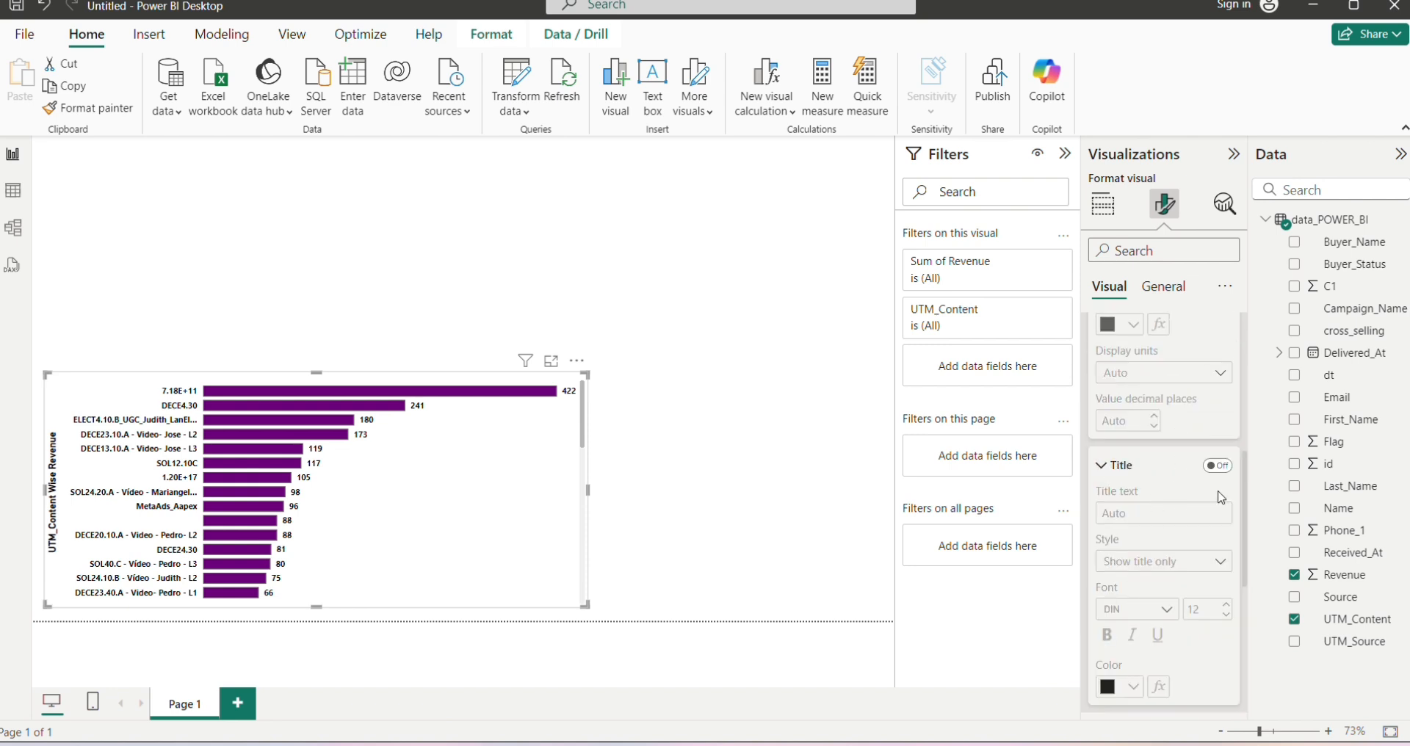
click(1217, 467)
scroll(1168, 488, down, 5)
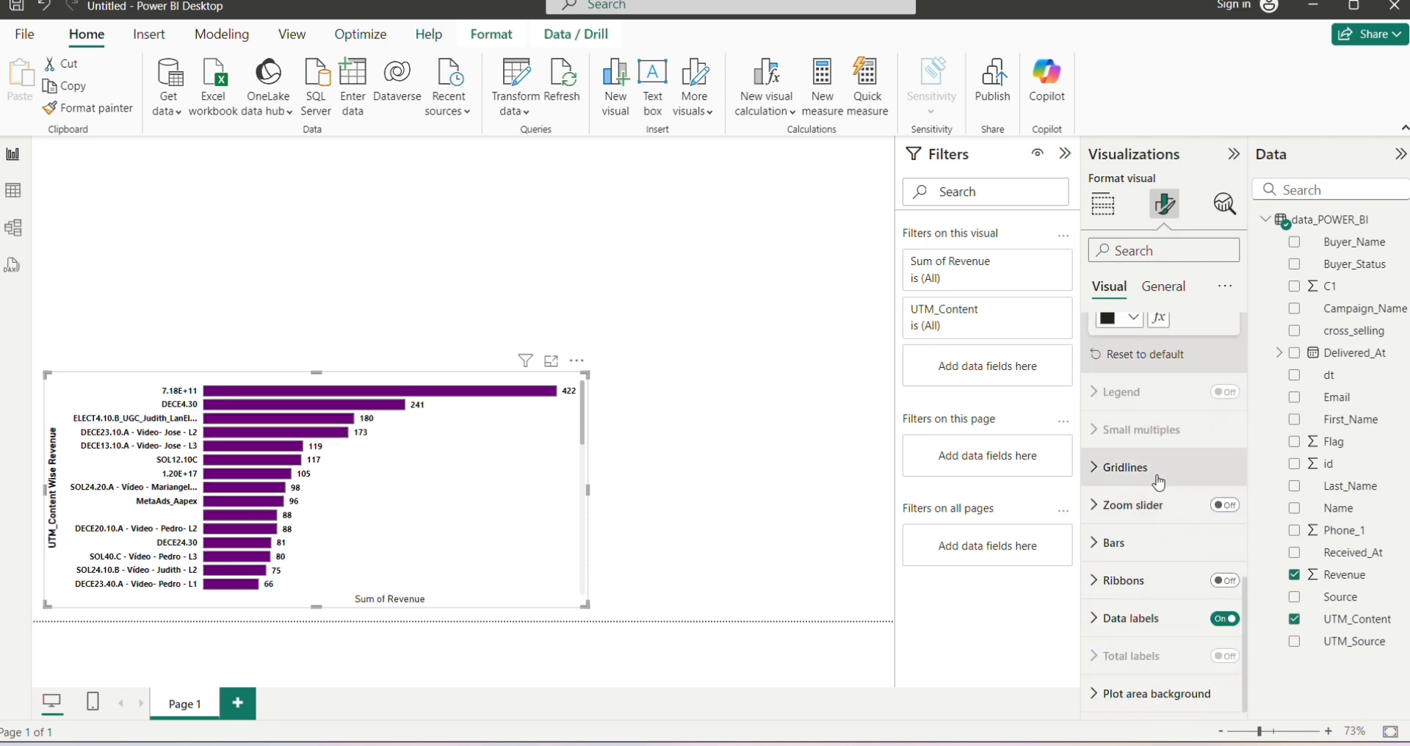
Copy the Y-axis title text and clear it from its field, and turn off the Y-axis title
scroll(1175, 477, up, 8)
scroll(1168, 441, down, 8)
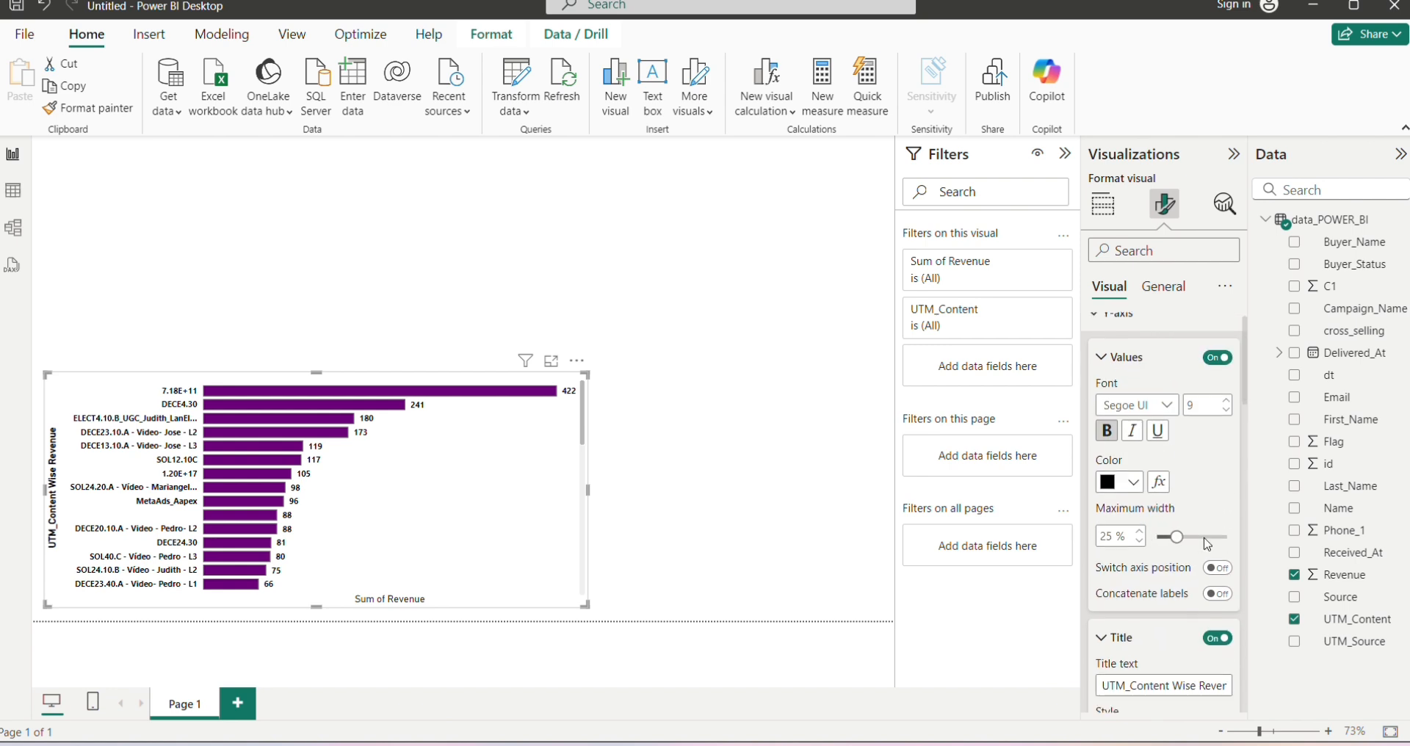
drag(1174, 520, 1287, 561)
drag(1222, 523, 1092, 503)
key(ctrl+c)
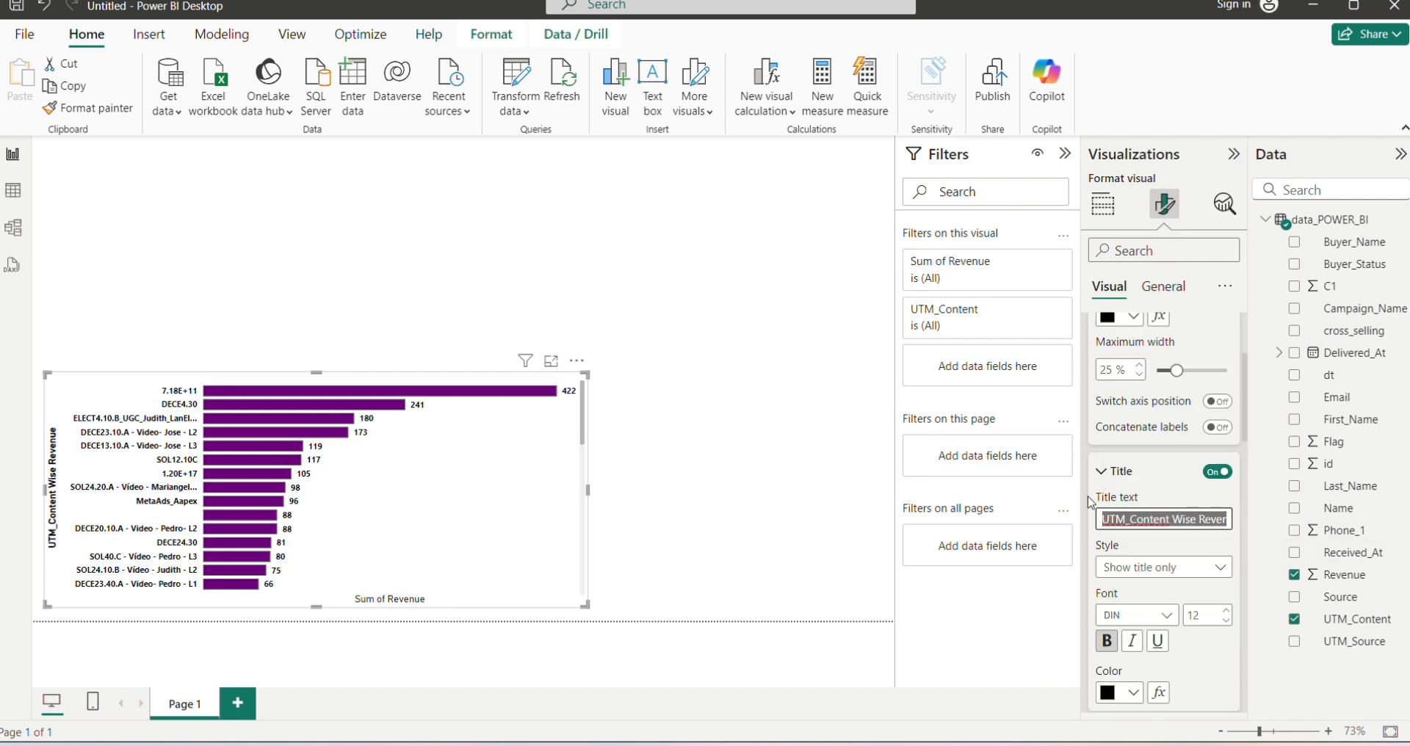
key(BackSpace)
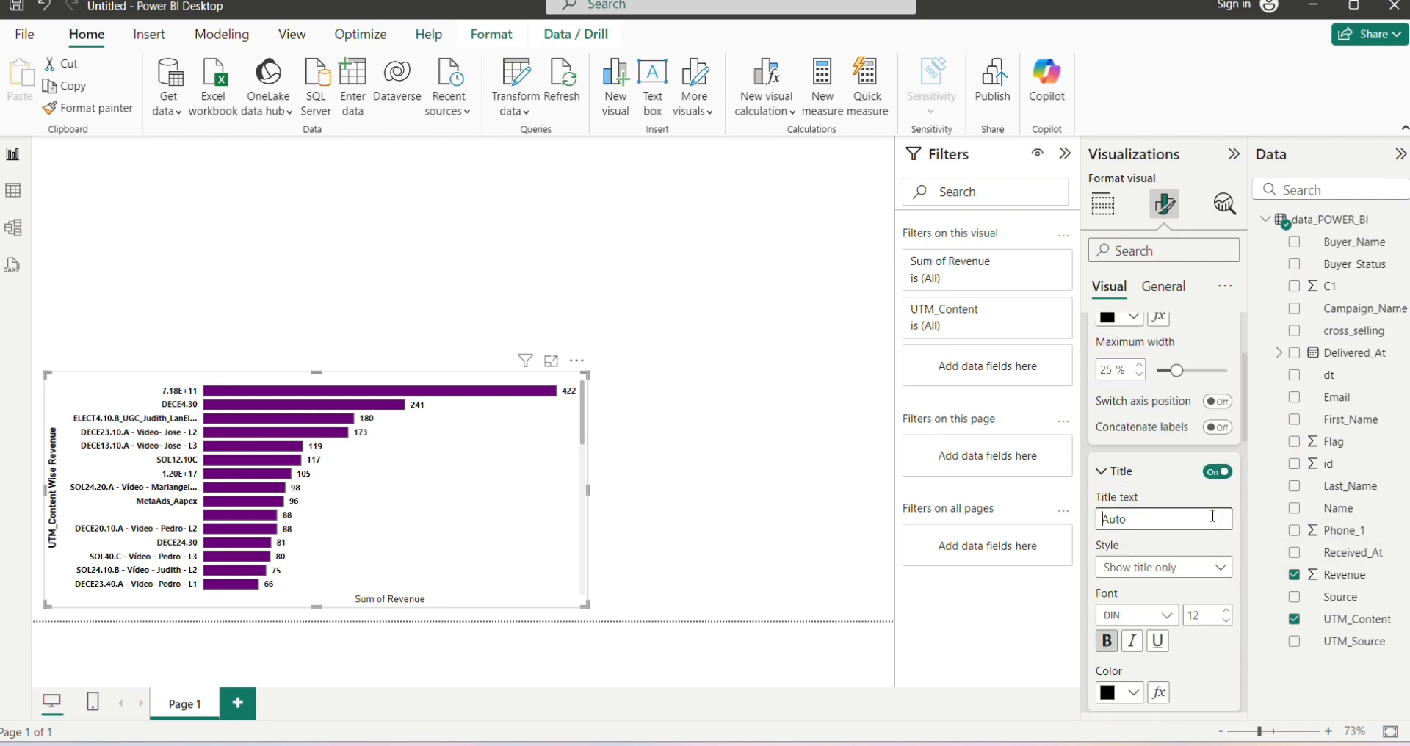
click(1208, 474)
Set the chart title text to "UTM_Content Wise Revenue" by pasting the copied text
click(1165, 288)
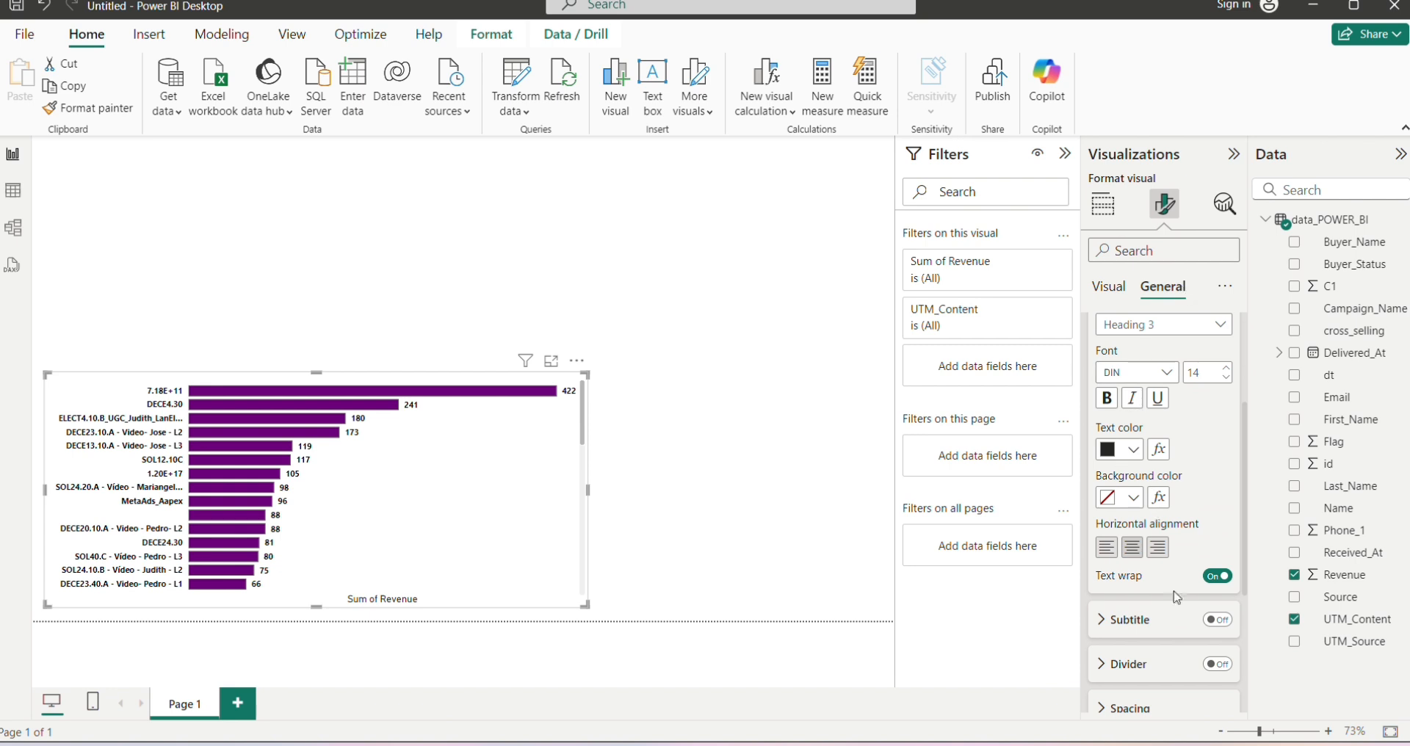
scroll(1176, 501, up, 3)
click(1117, 462)
key(ctrl+v)
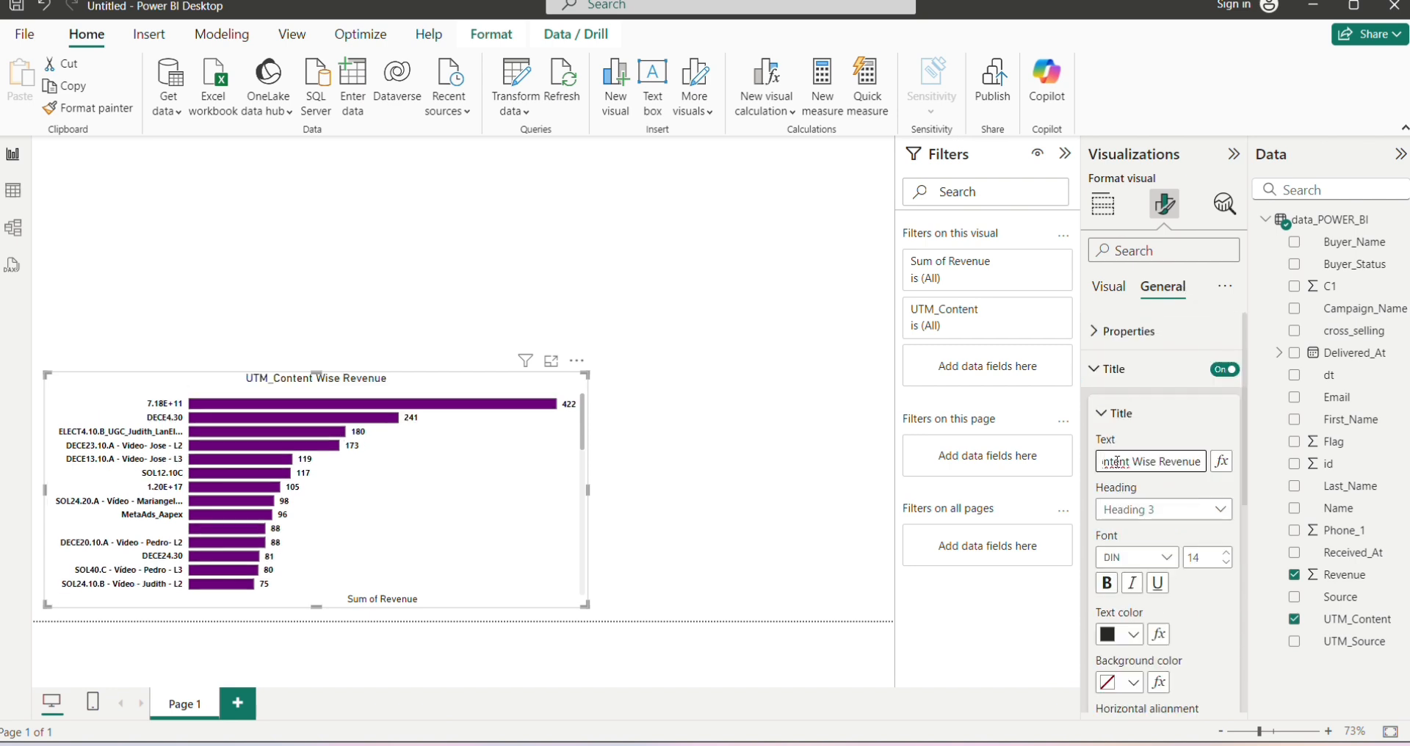
Make the chart title bold and underlined, and increase its font size
click(1160, 583)
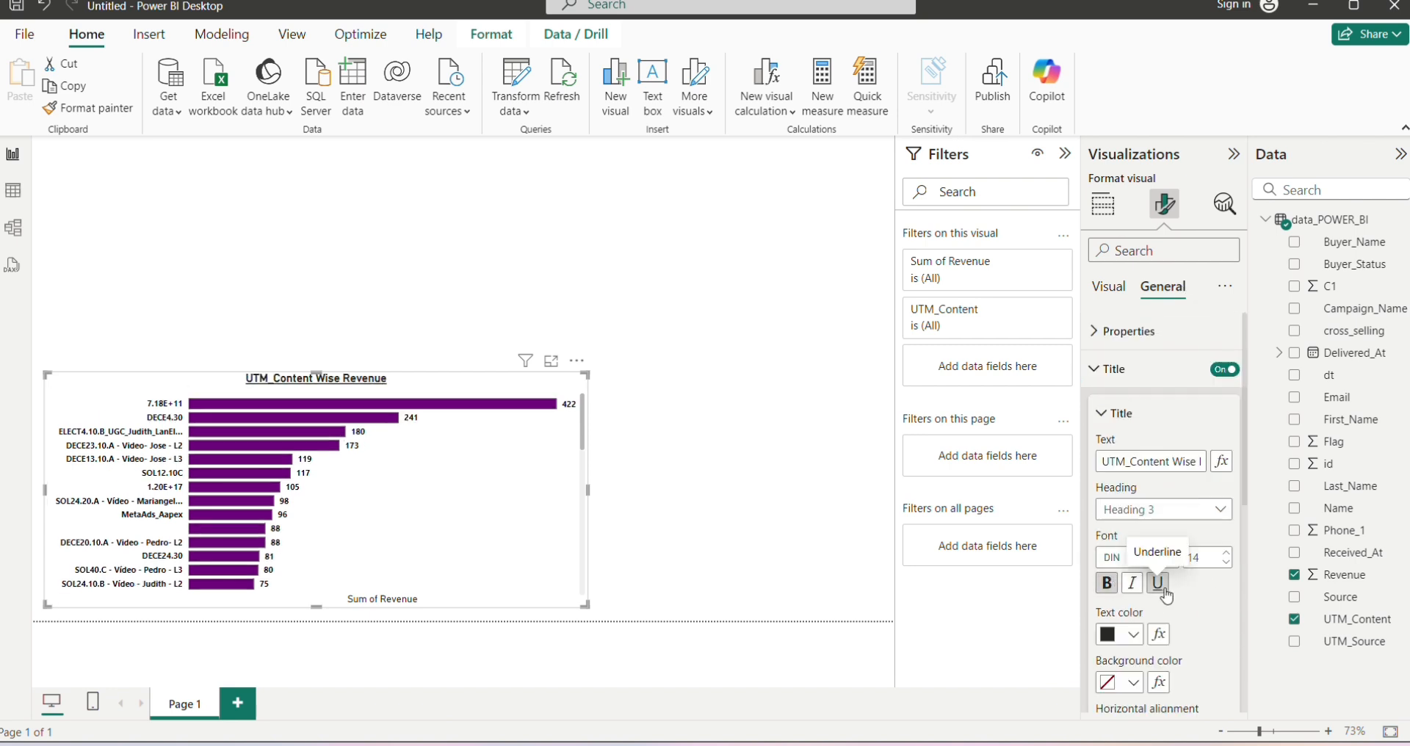
click(1227, 556)
click(1227, 556)
click(768, 487)
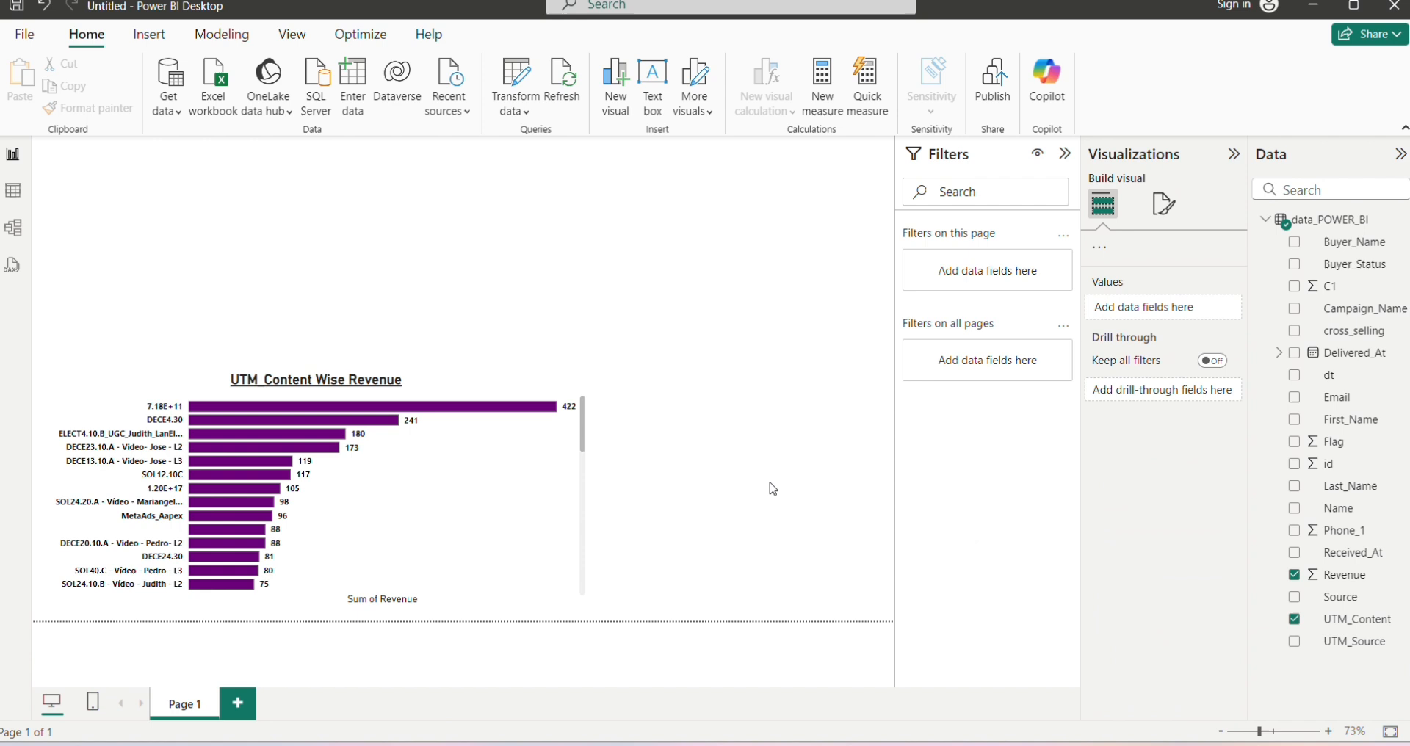
Turn on the shadow effect for the bar chart
click(467, 392)
click(1165, 203)
click(1164, 286)
click(1124, 406)
scroll(1188, 557, down, 2)
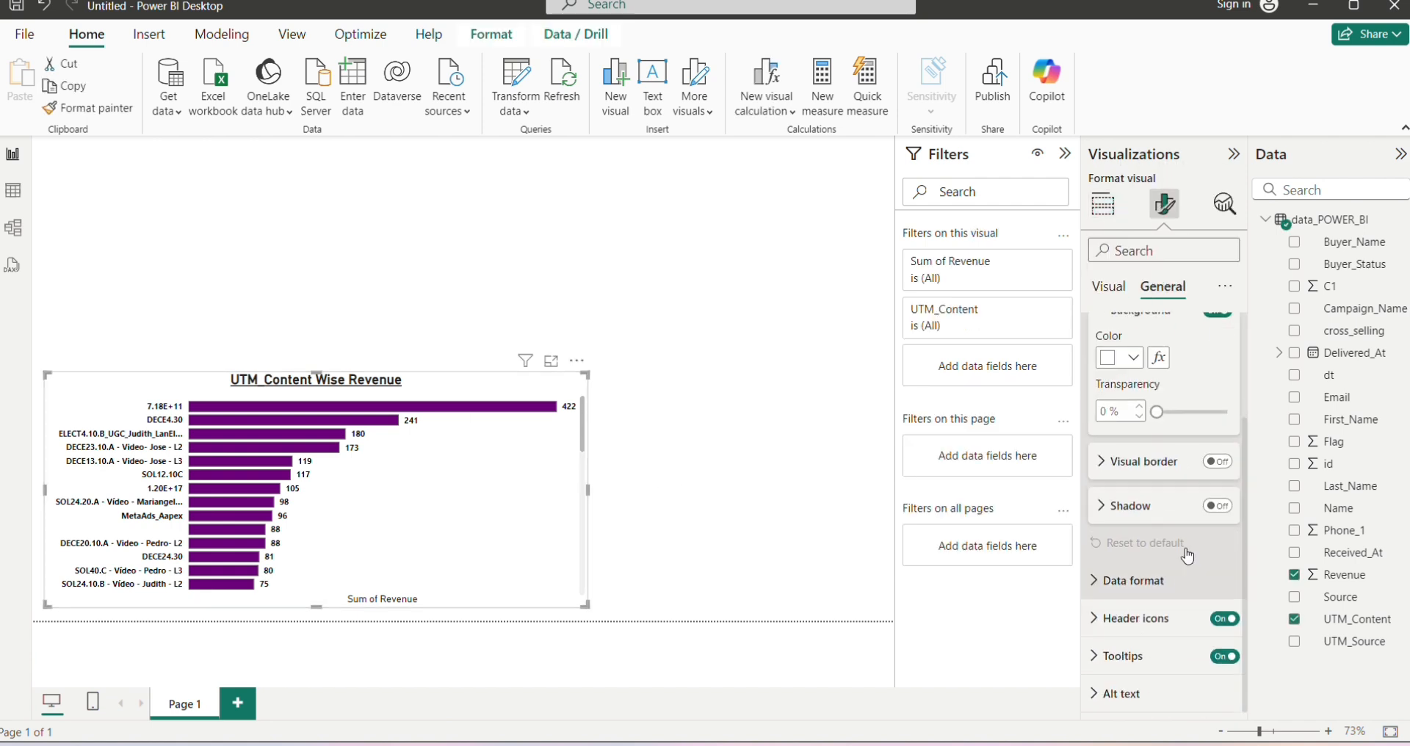
click(1217, 505)
click(617, 560)
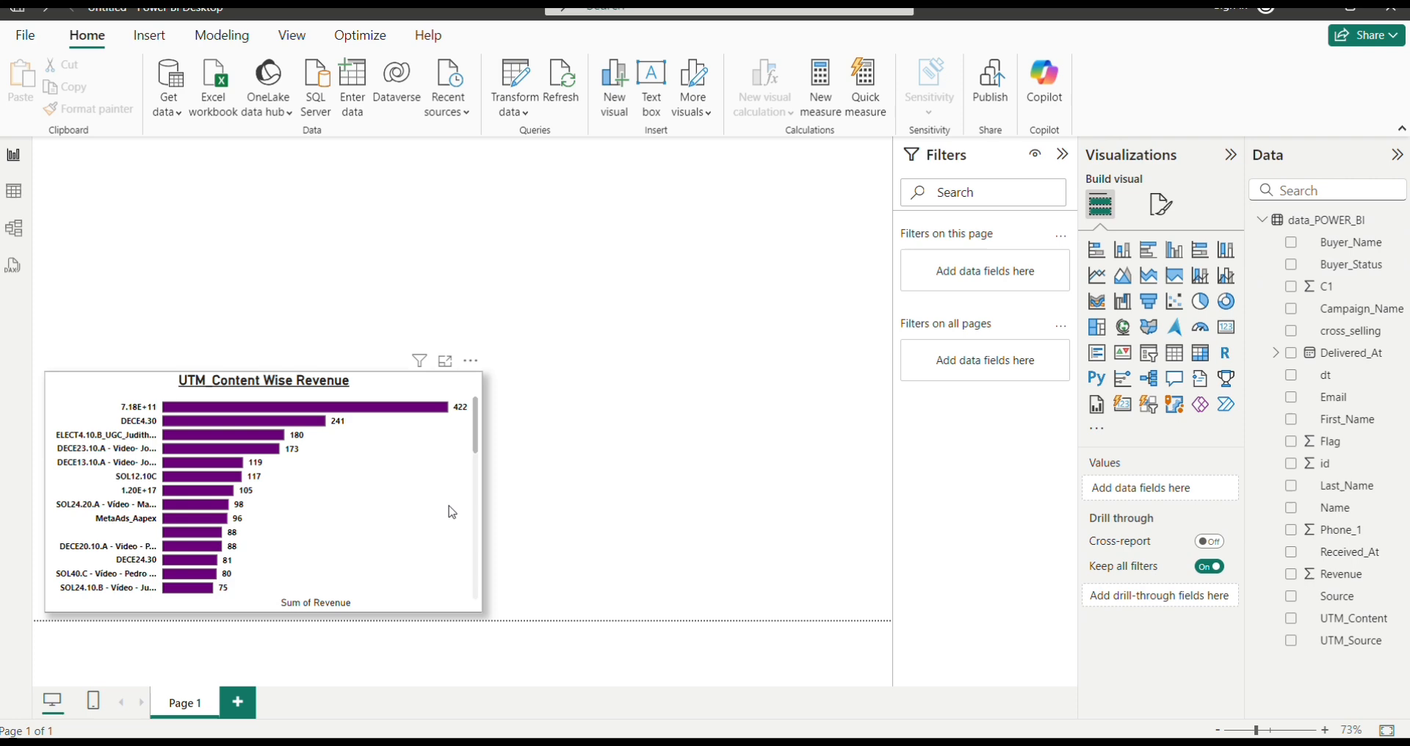
Duplicate the "UTM_Content Wise Revenue" bar chart and place the copy beside the original
click(450, 510)
key(ctrl+c)
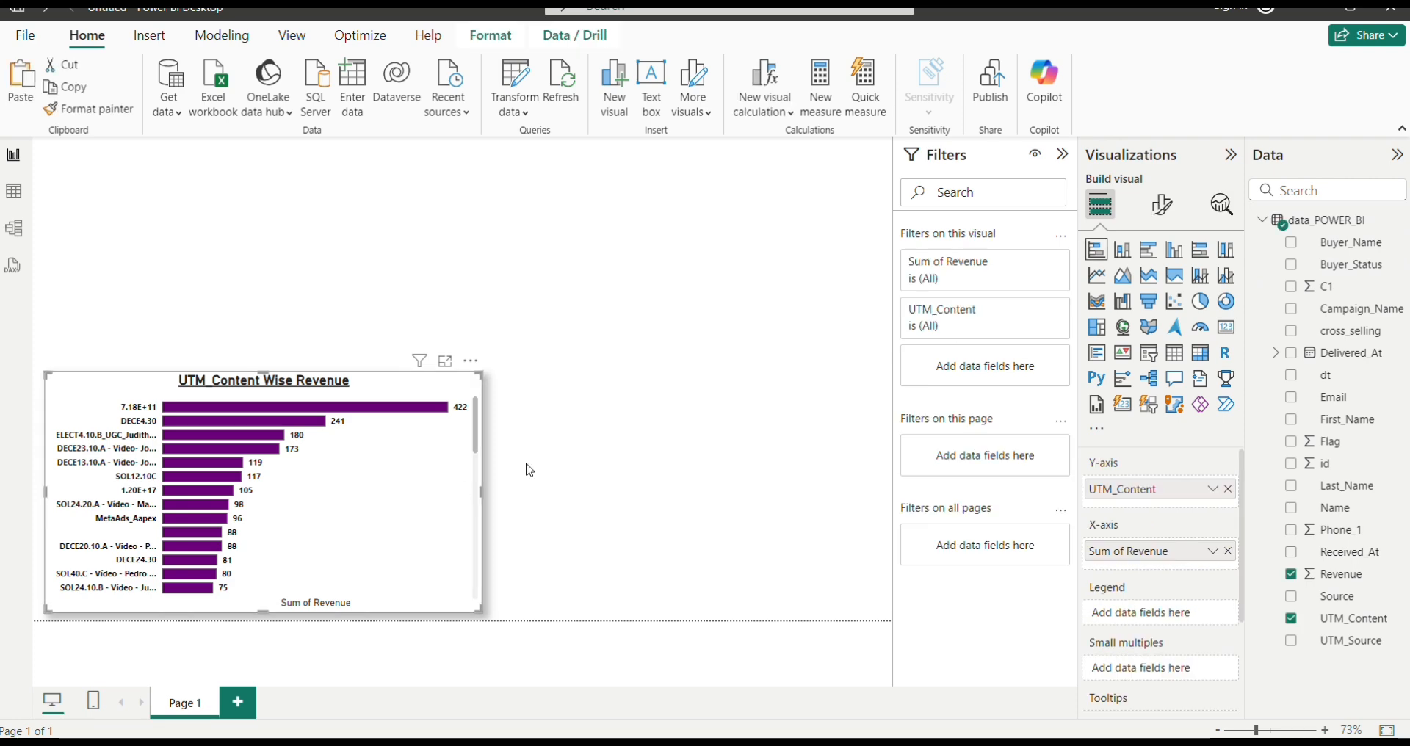
key(ctrl+v)
drag(408, 545, 875, 540)
Replace UTM_Content with Buyer_Name in the copied chart and change it to a stacked column chart
click(1228, 489)
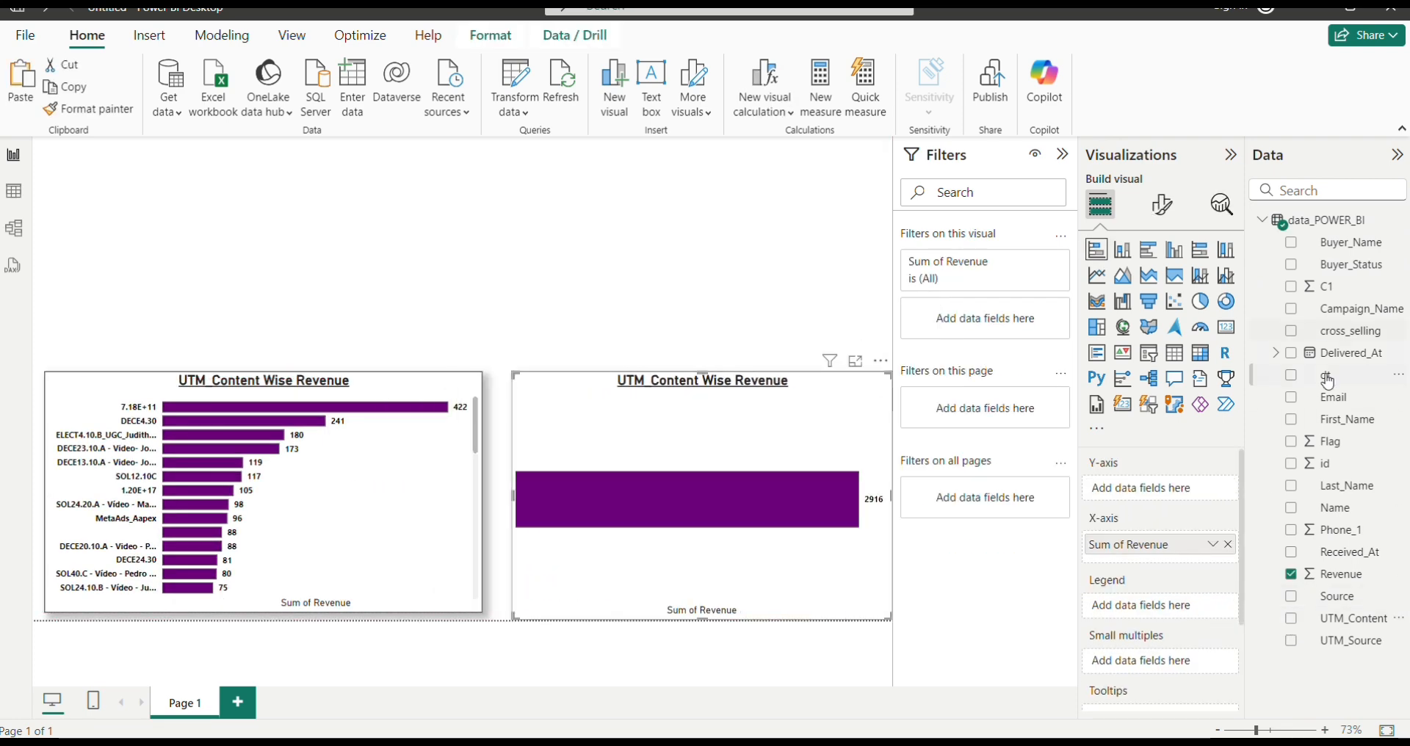
click(1291, 242)
click(1123, 250)
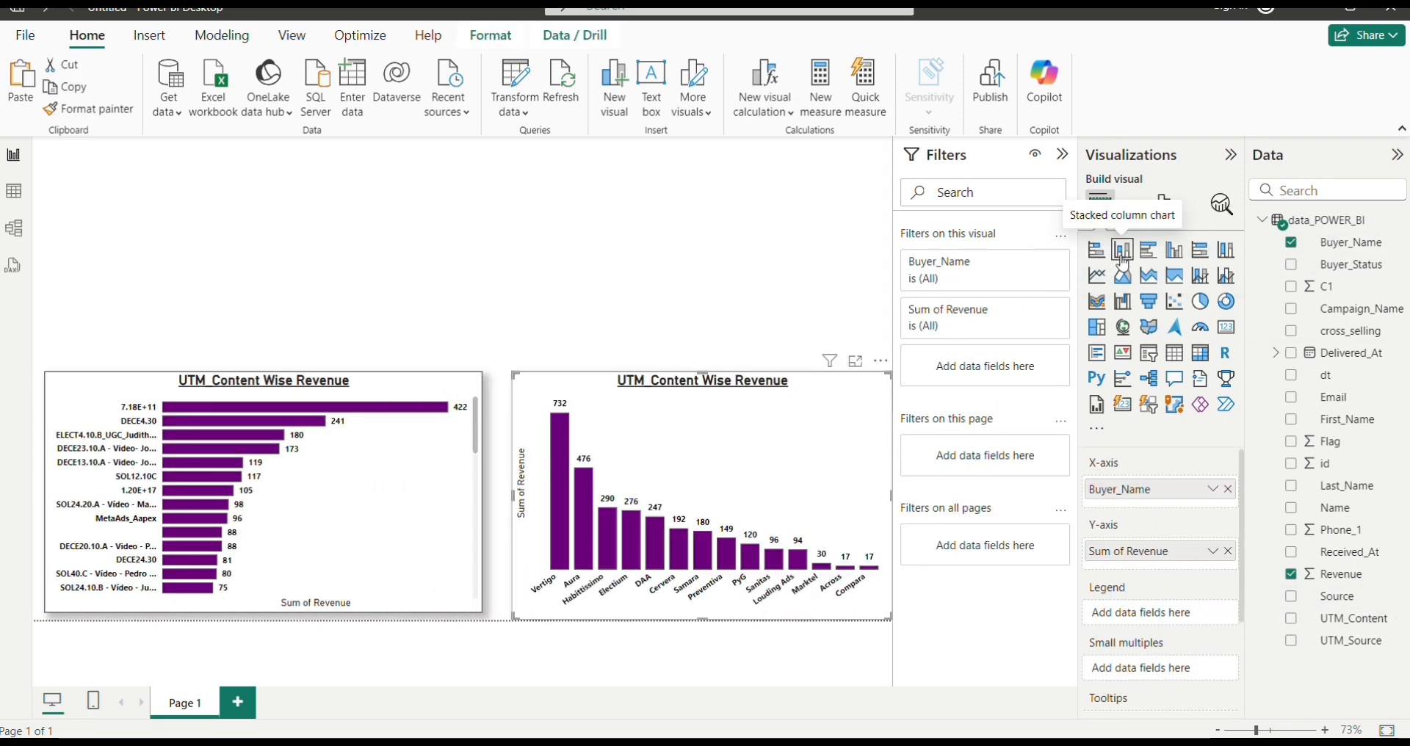
click(312, 257)
Change the Buyer_Name column chart's title to "Buyer_Name Wise Revenue"
click(768, 443)
click(1162, 204)
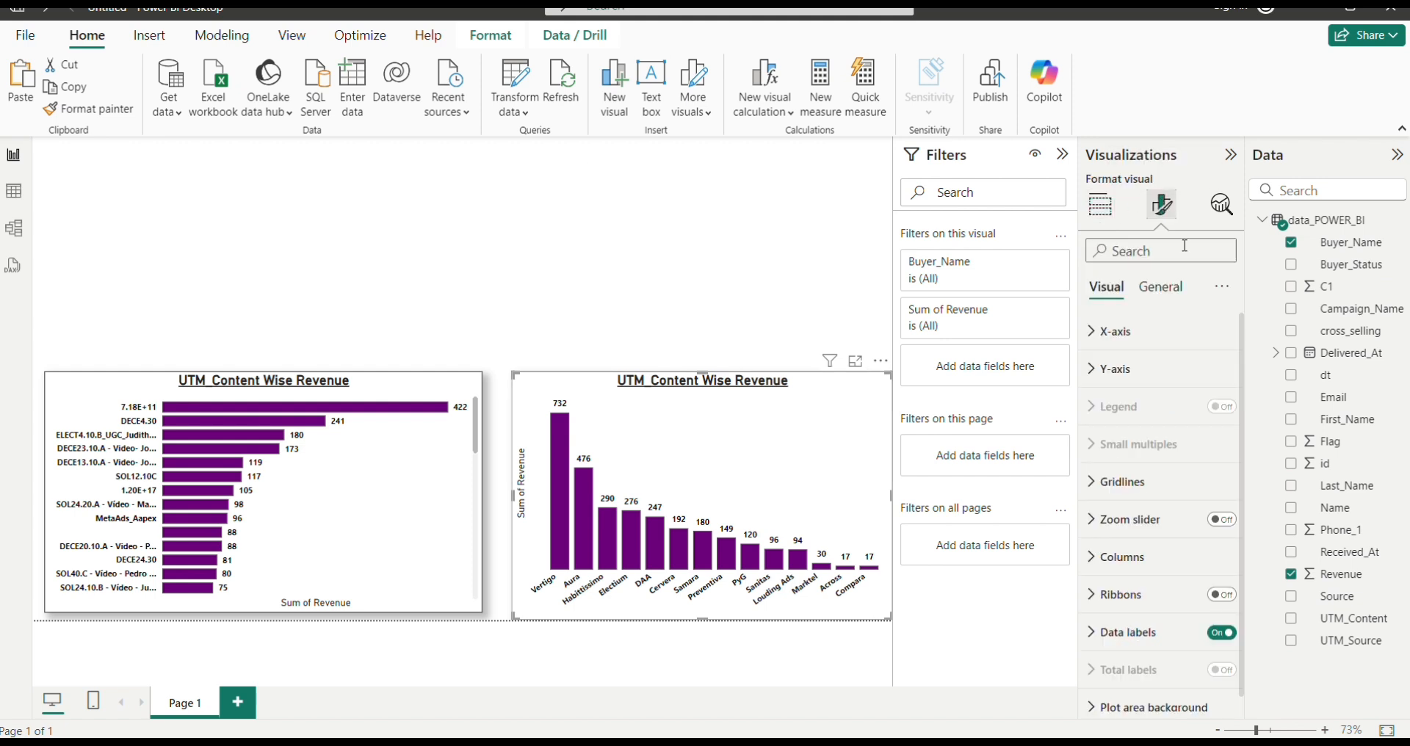
click(1160, 286)
click(1109, 369)
double_click(1171, 461)
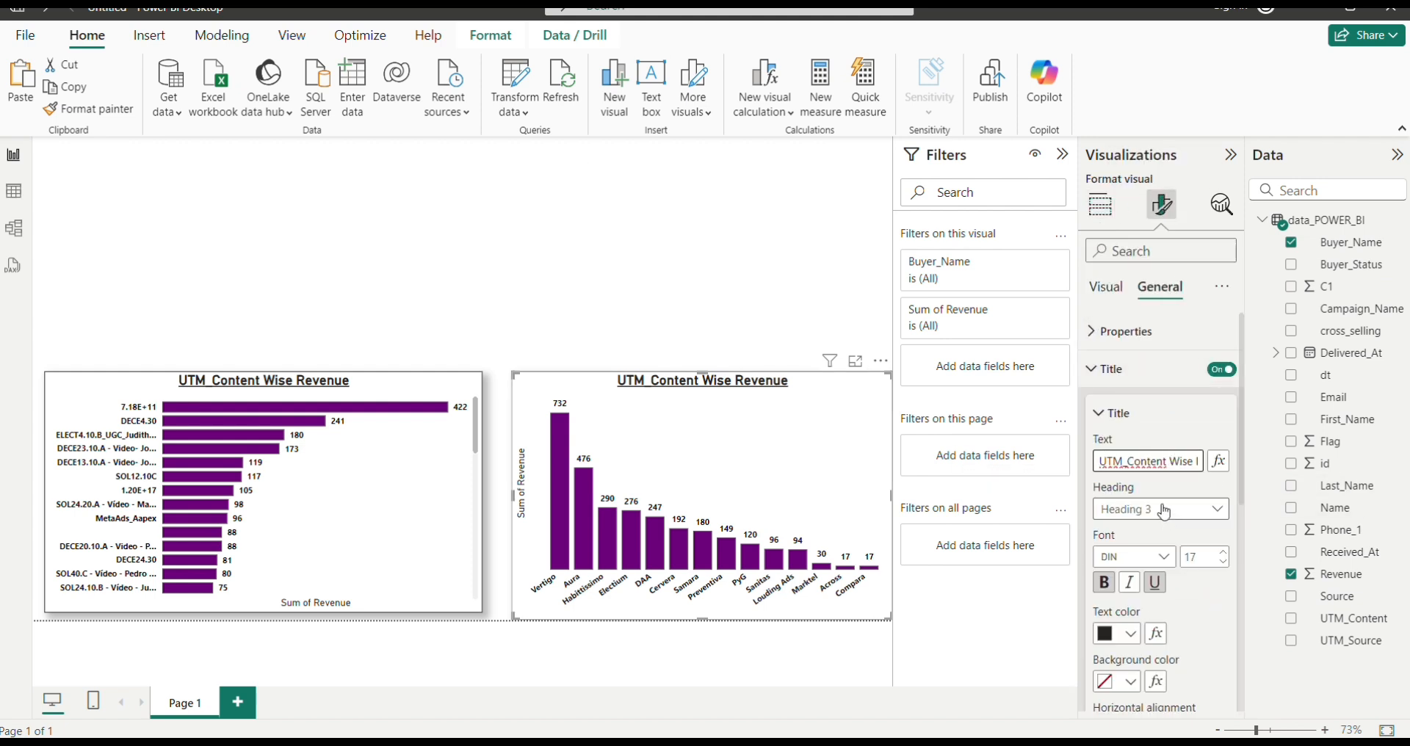
key(BackSpace)
text(Buyer_Name)
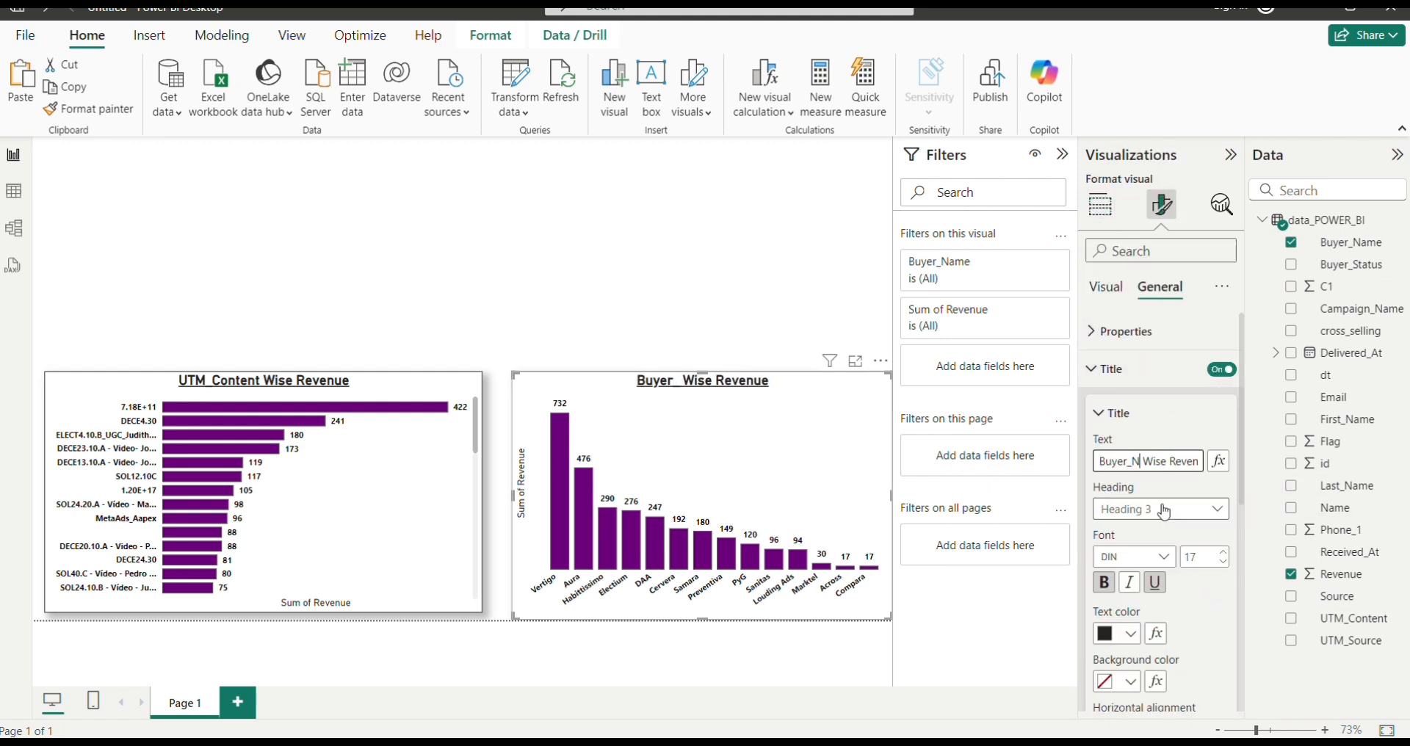
click(547, 309)
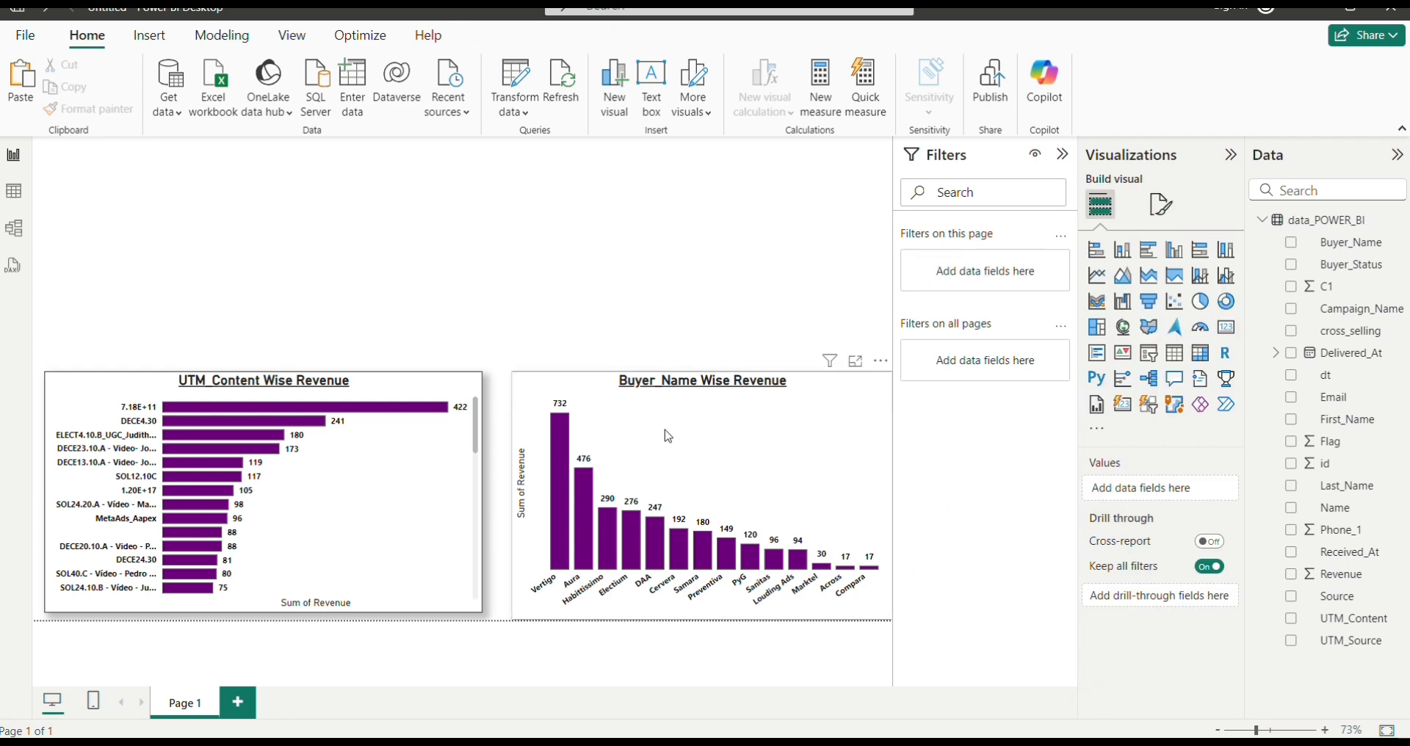
Duplicate the Buyer_Name chart into the empty area above the UTM_Content chart
click(665, 434)
key(ctrl+c)
click(78, 280)
key(ctrl+v)
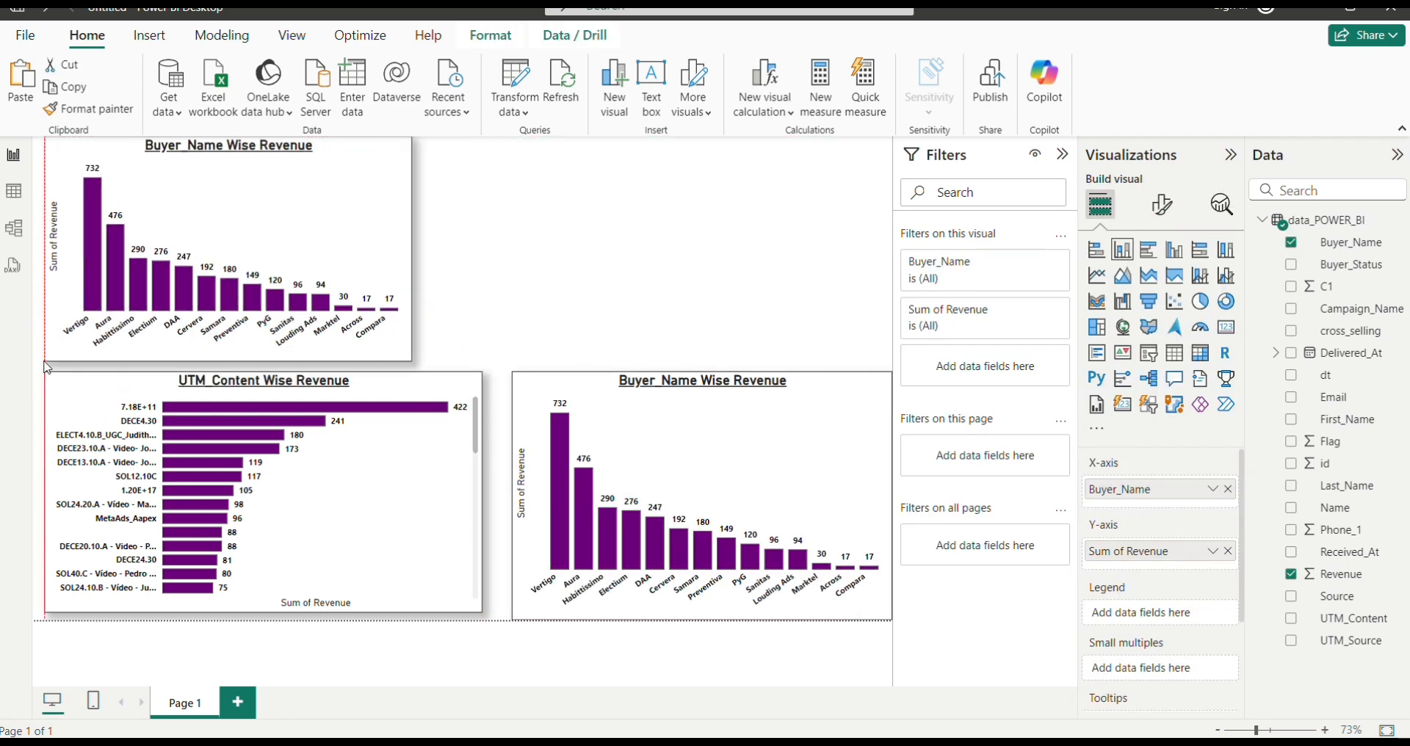
Replace Buyer_Name with Campaign_Name in the new copy and make it a clustered column chart
click(1228, 489)
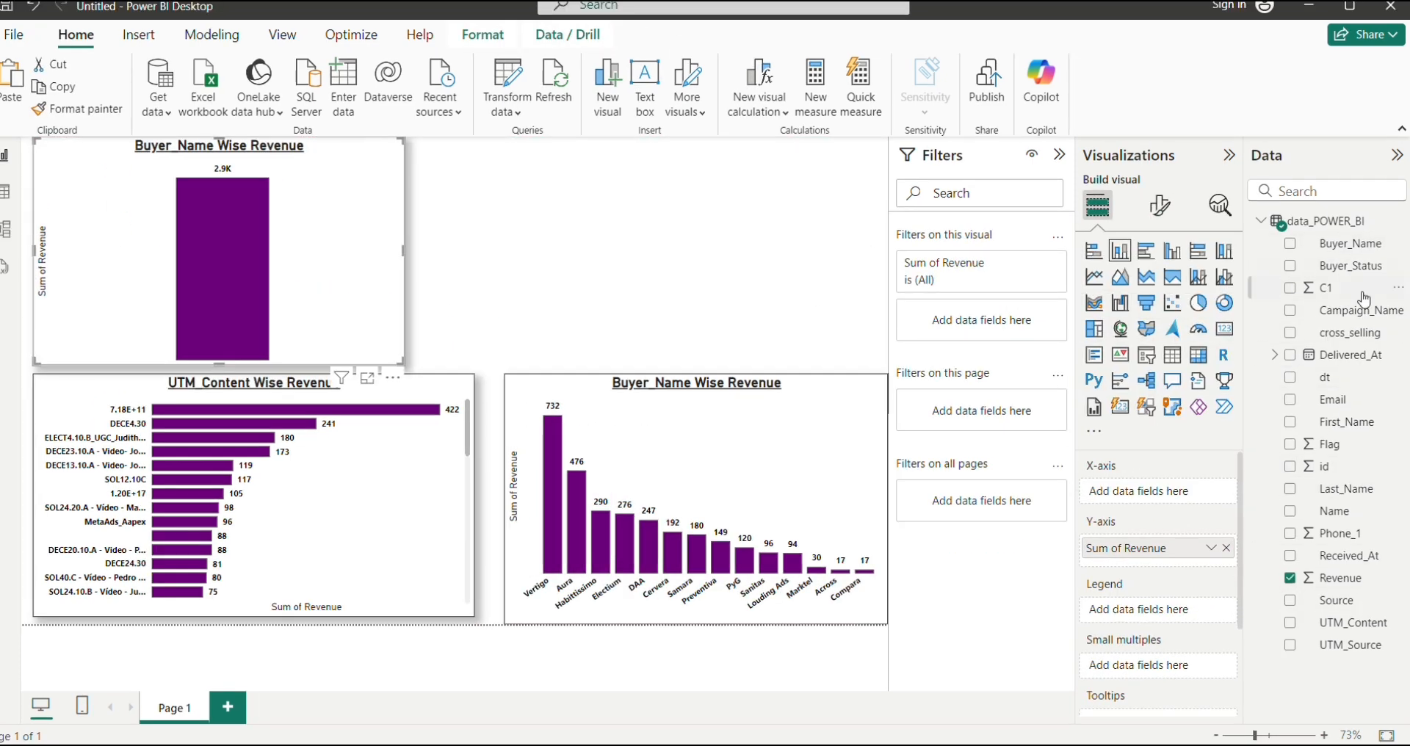
click(1355, 310)
click(1201, 303)
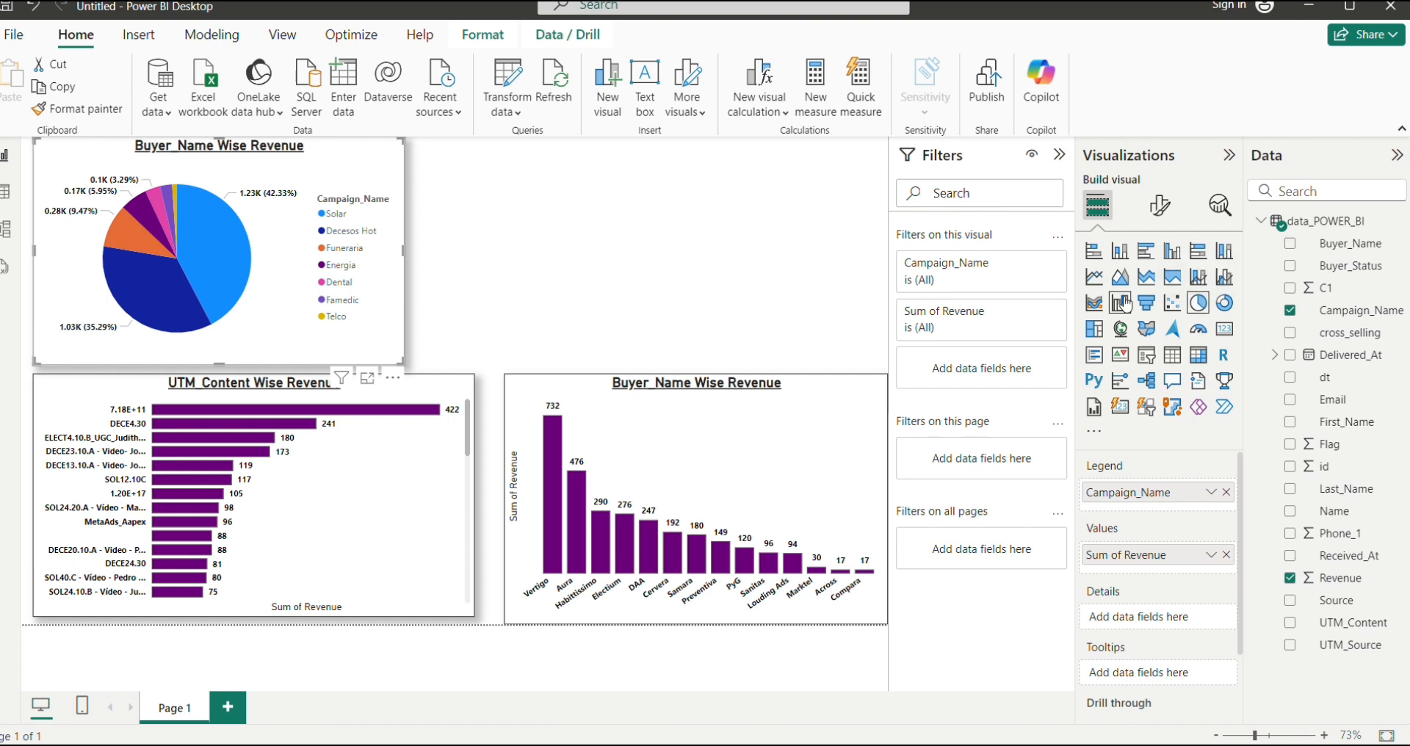
click(1199, 251)
click(1172, 251)
Duplicate the Campaign_Name column chart into the empty space beside it
key(ctrl+c)
click(488, 226)
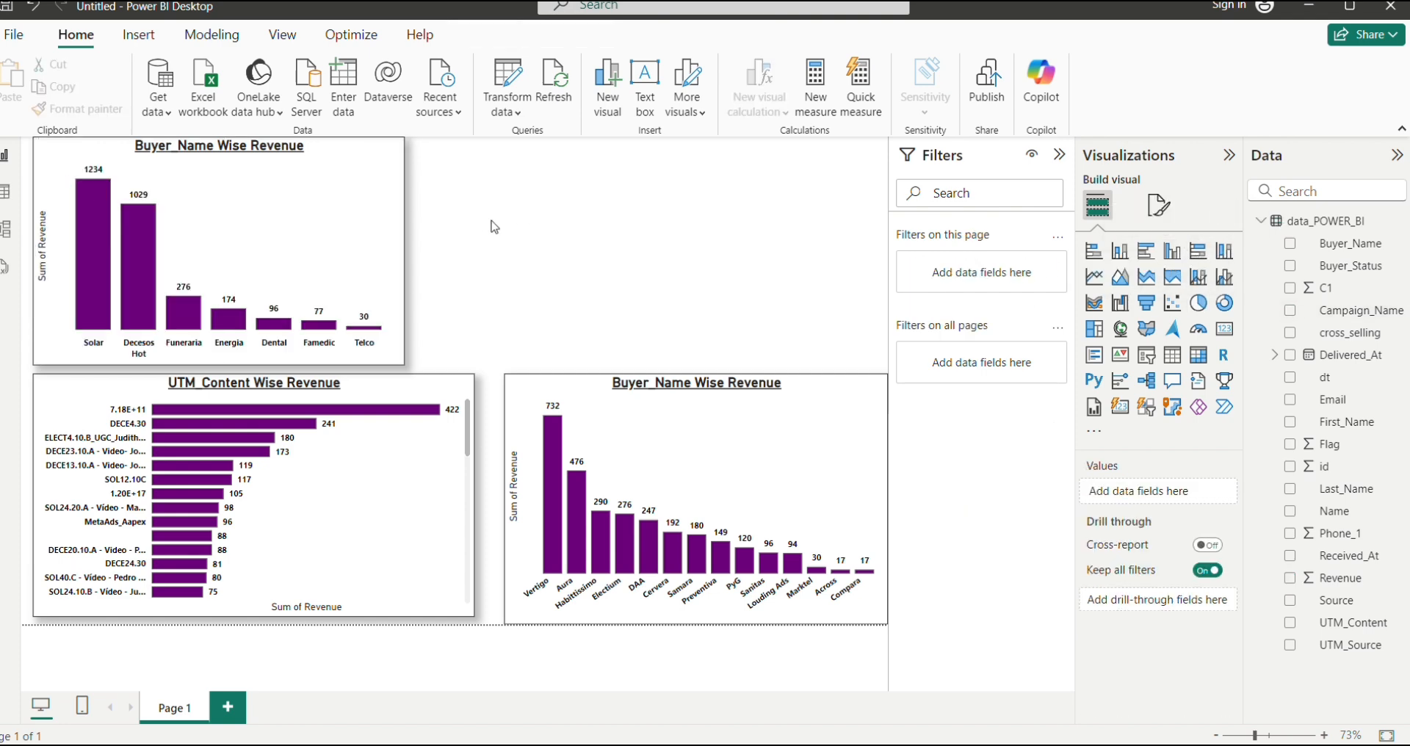
key(ctrl+v)
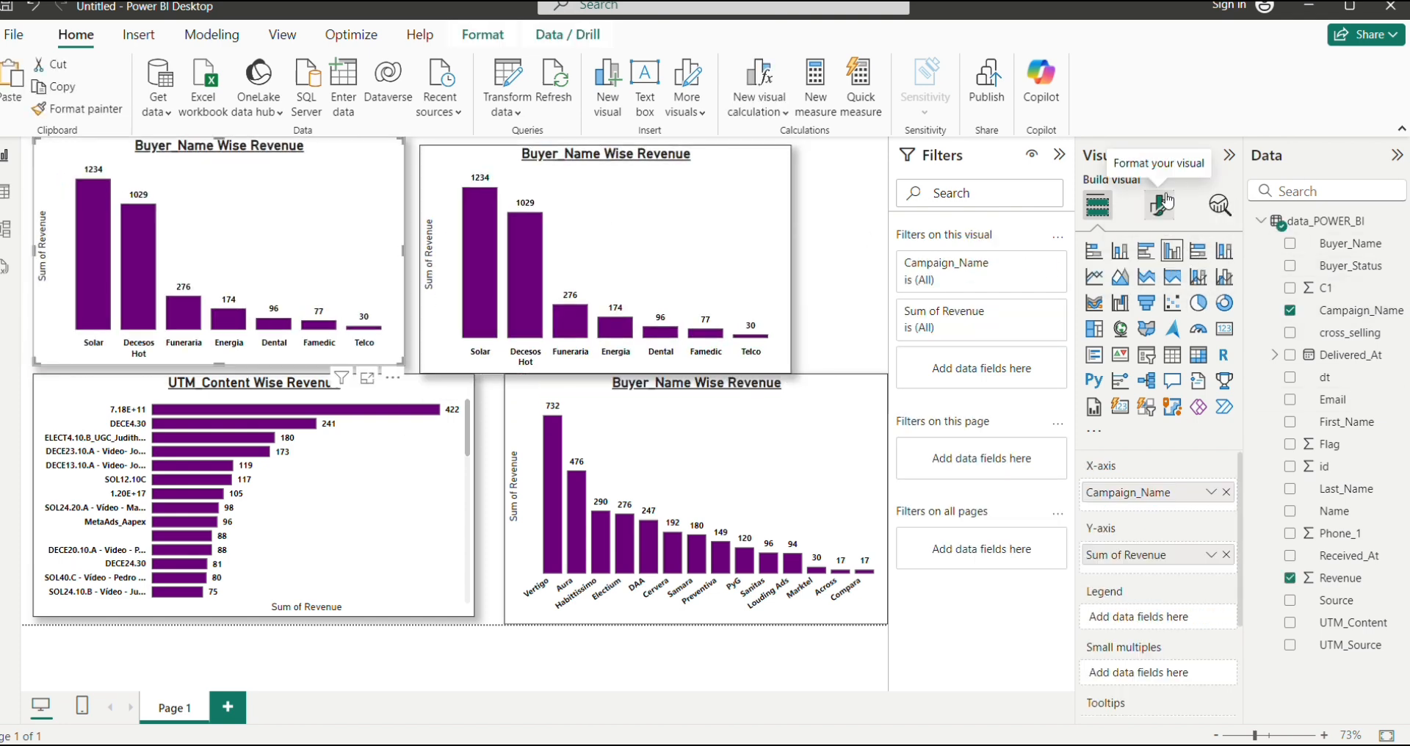
Change the original Campaign_Name chart's title to "Campaign_Name Wise Revenue"
click(1160, 205)
click(1158, 288)
double_click(1128, 464)
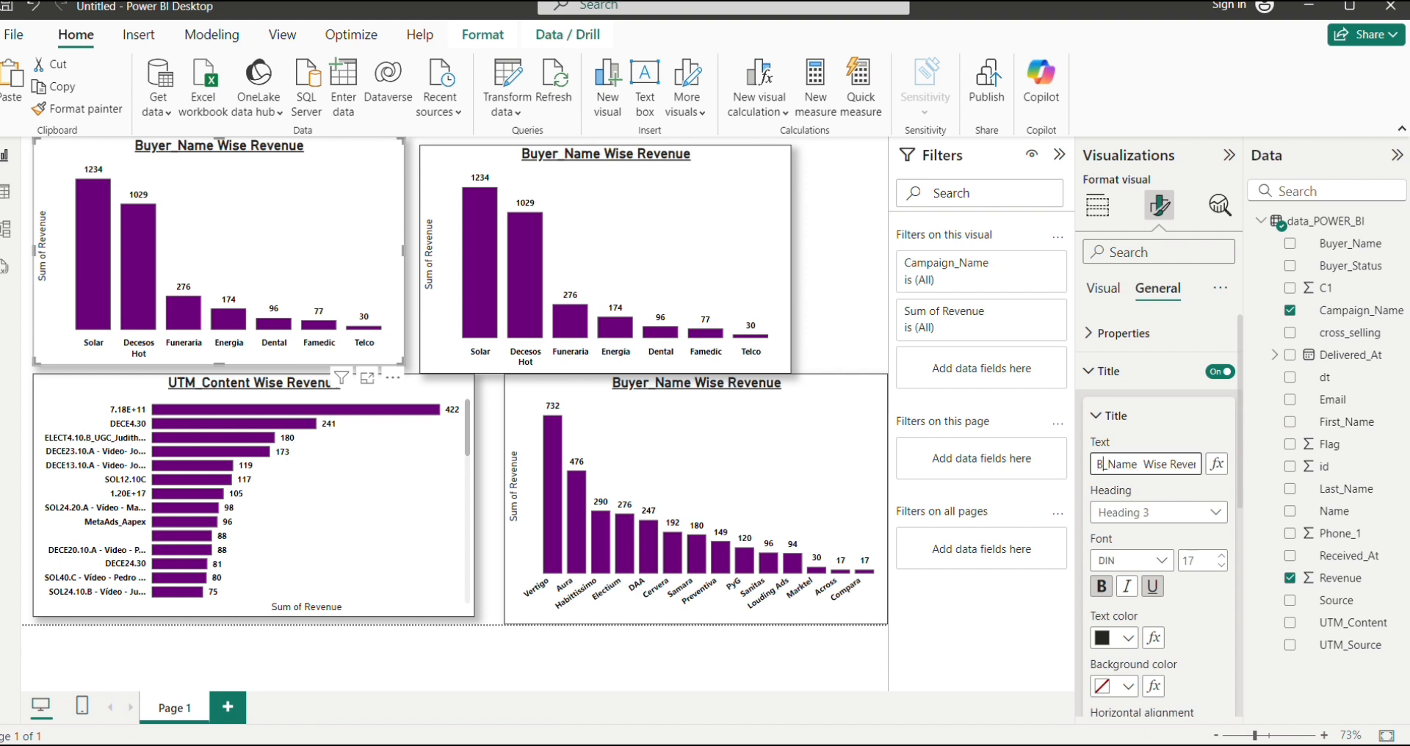
text(Campaign_Name W)
Replace Campaign_Name with the Name field in the duplicated chart and make it a stacked bar chart
click(764, 240)
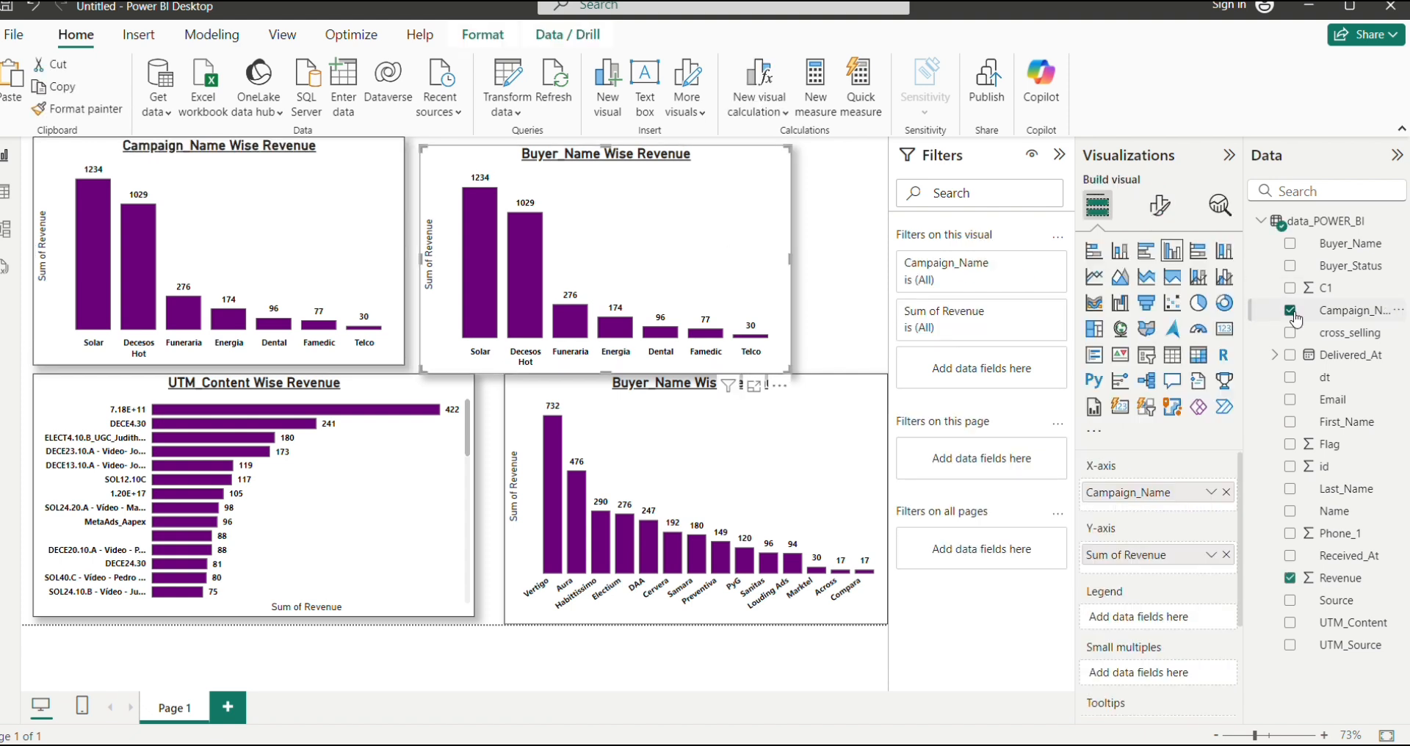
click(1291, 310)
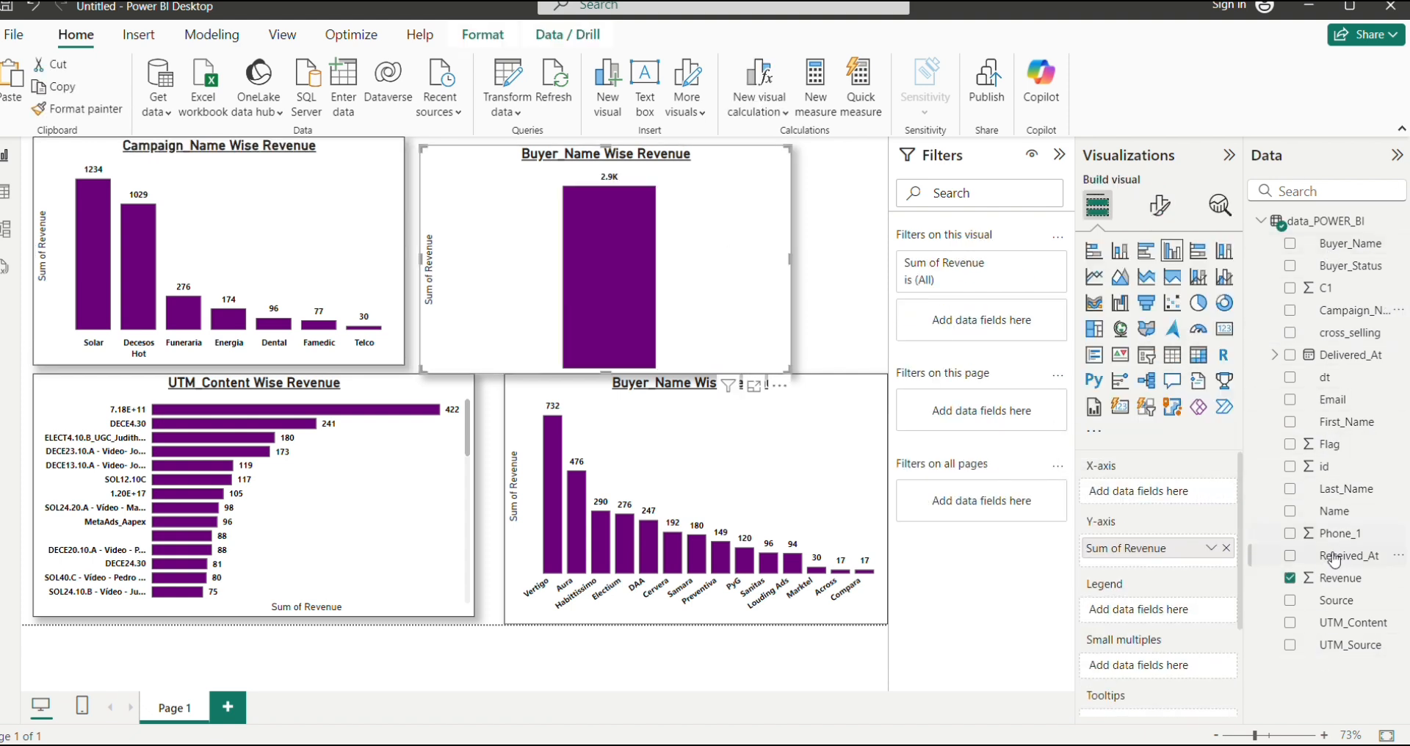
click(1291, 511)
click(1092, 254)
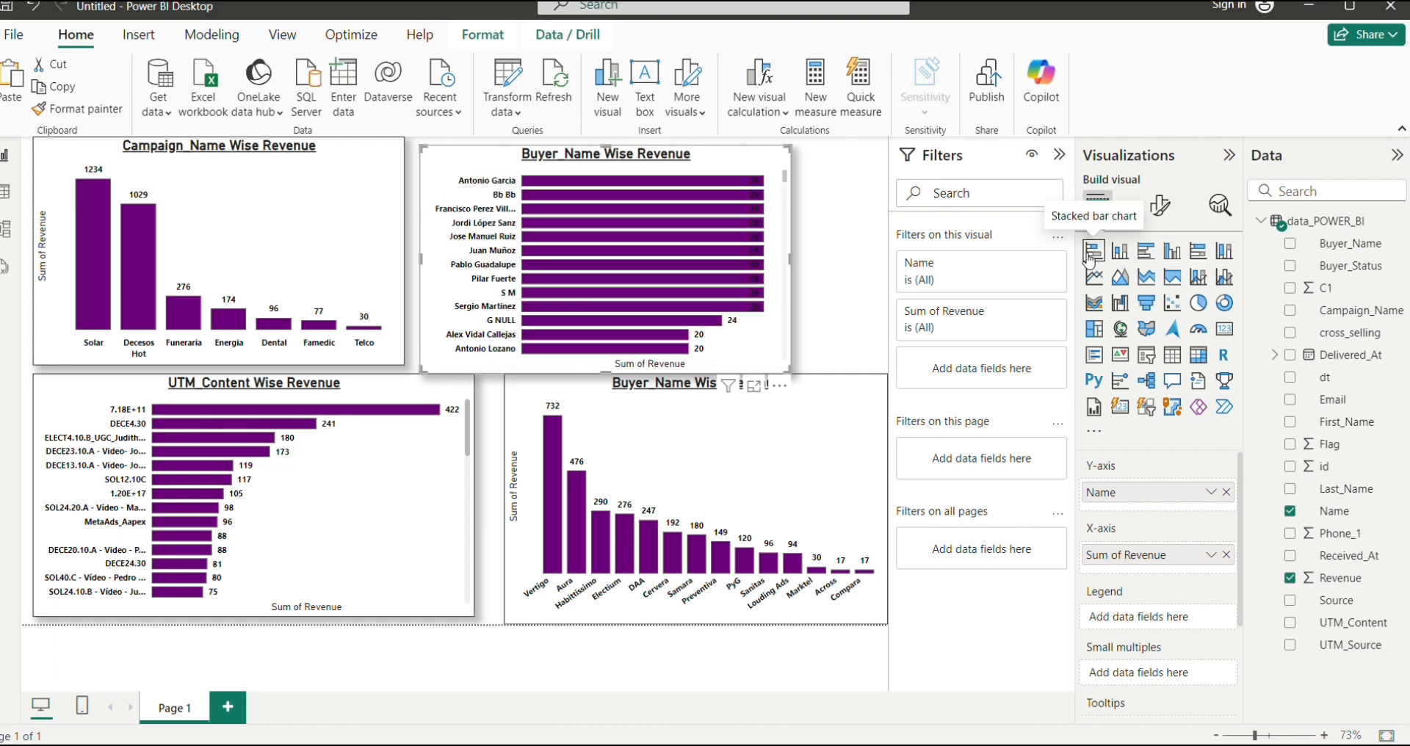
Try line, combo, card, scatter, ribbon and other bar or column types for the revenue by Name chart, and widen it
click(1094, 277)
click(1198, 277)
drag(790, 259, 881, 259)
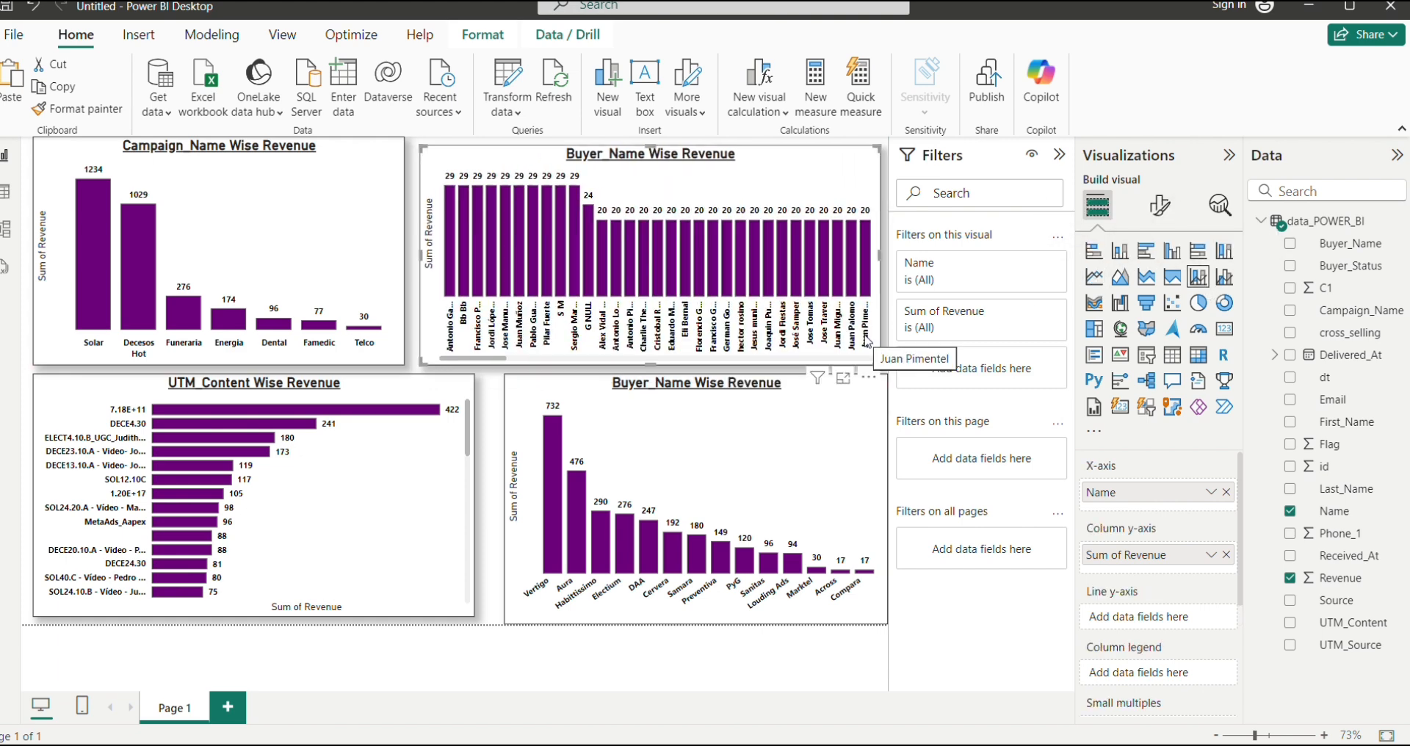
click(1223, 328)
click(1173, 302)
click(1094, 302)
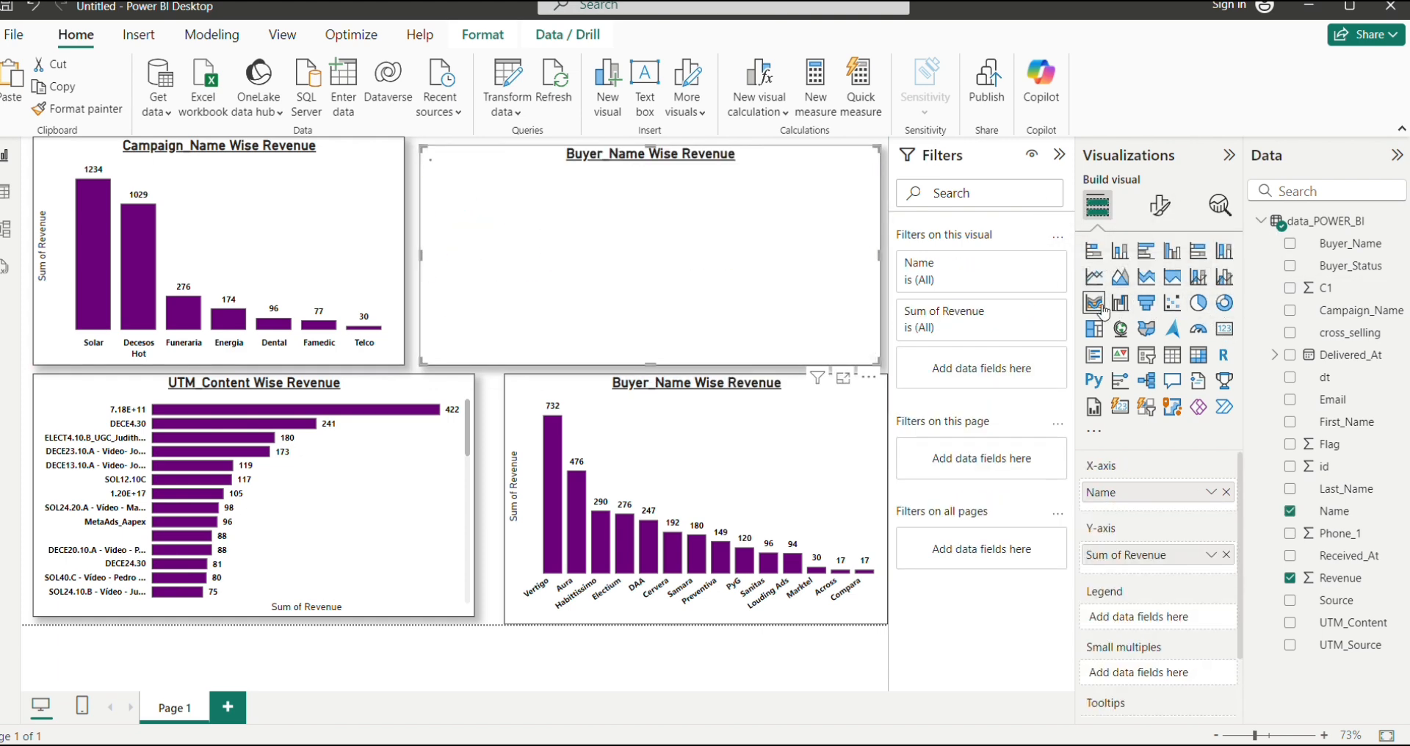
click(1146, 252)
click(1120, 252)
click(1198, 252)
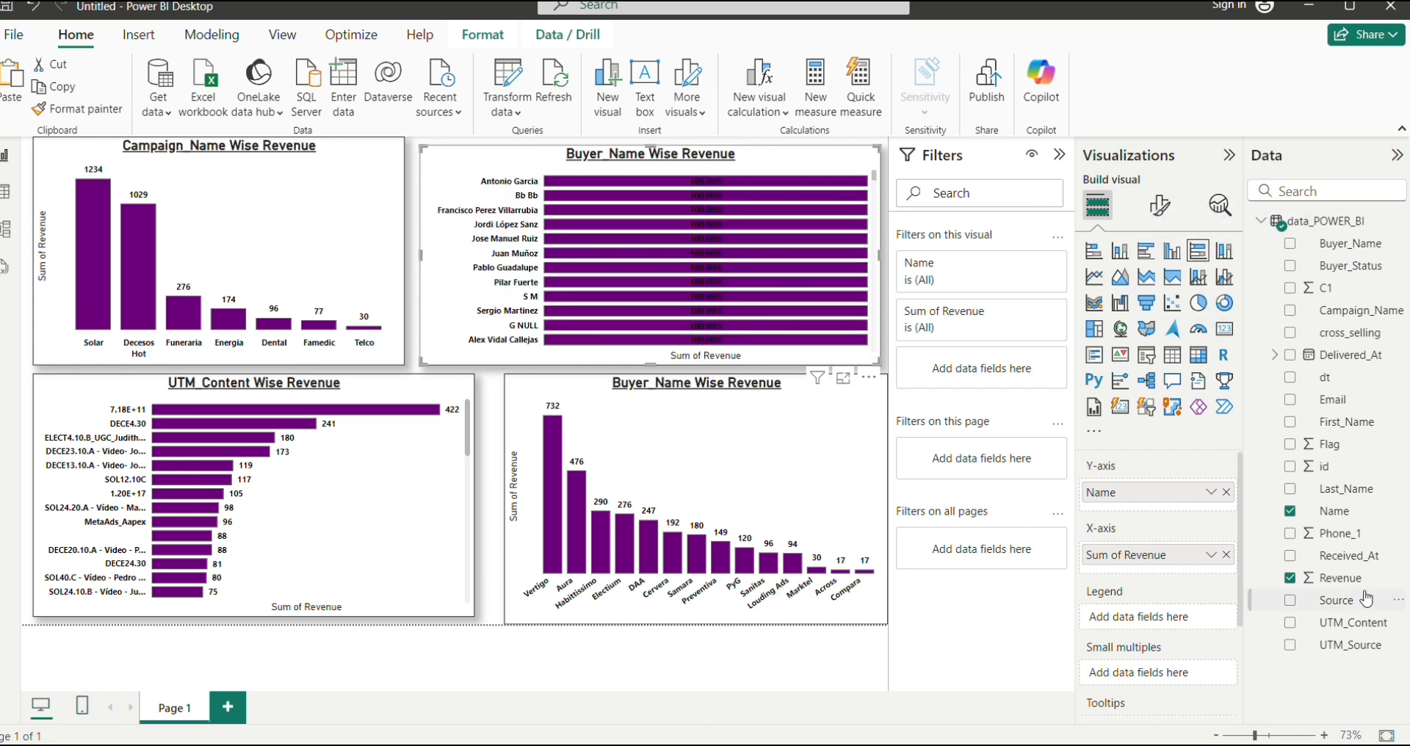
Replace Name with Buyer_Status in the duplicated chart and change it to a waterfall chart
click(1291, 511)
click(1291, 265)
click(1198, 302)
click(1120, 303)
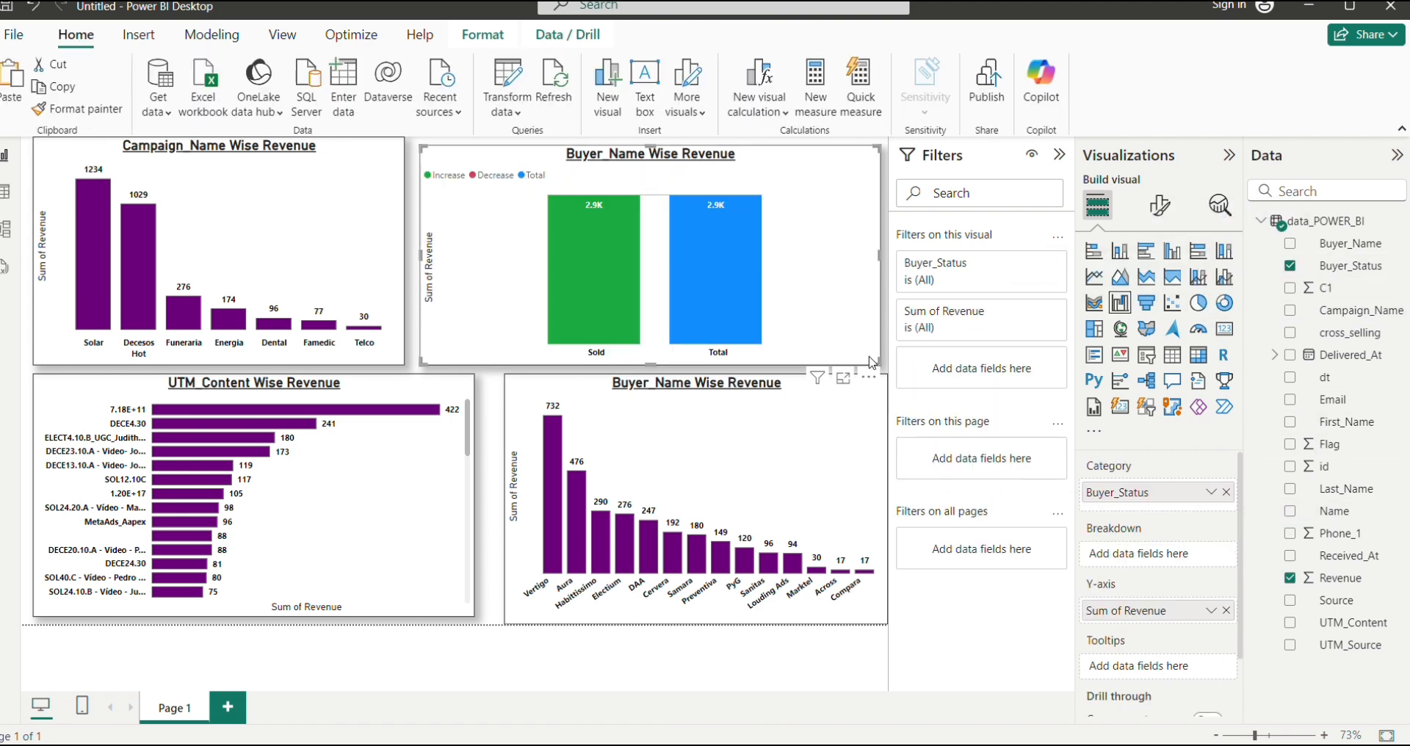
Narrow the Buyer_Status waterfall chart to free space beside it
drag(877, 361, 675, 361)
click(825, 183)
click(641, 255)
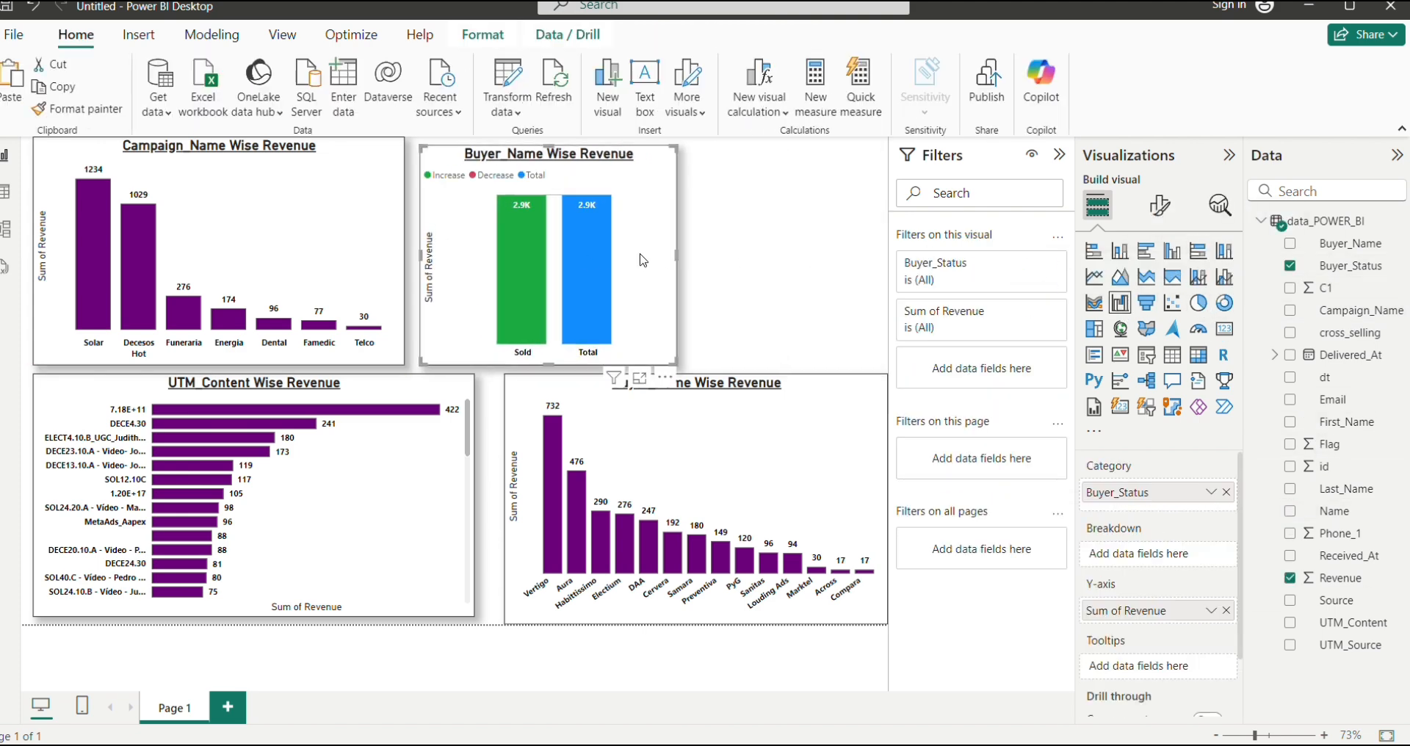
Change the waterfall chart's title to "Buyer Status"
click(1160, 206)
click(1158, 288)
click(1109, 372)
drag(1126, 464, 1280, 479)
key(BackSpace)
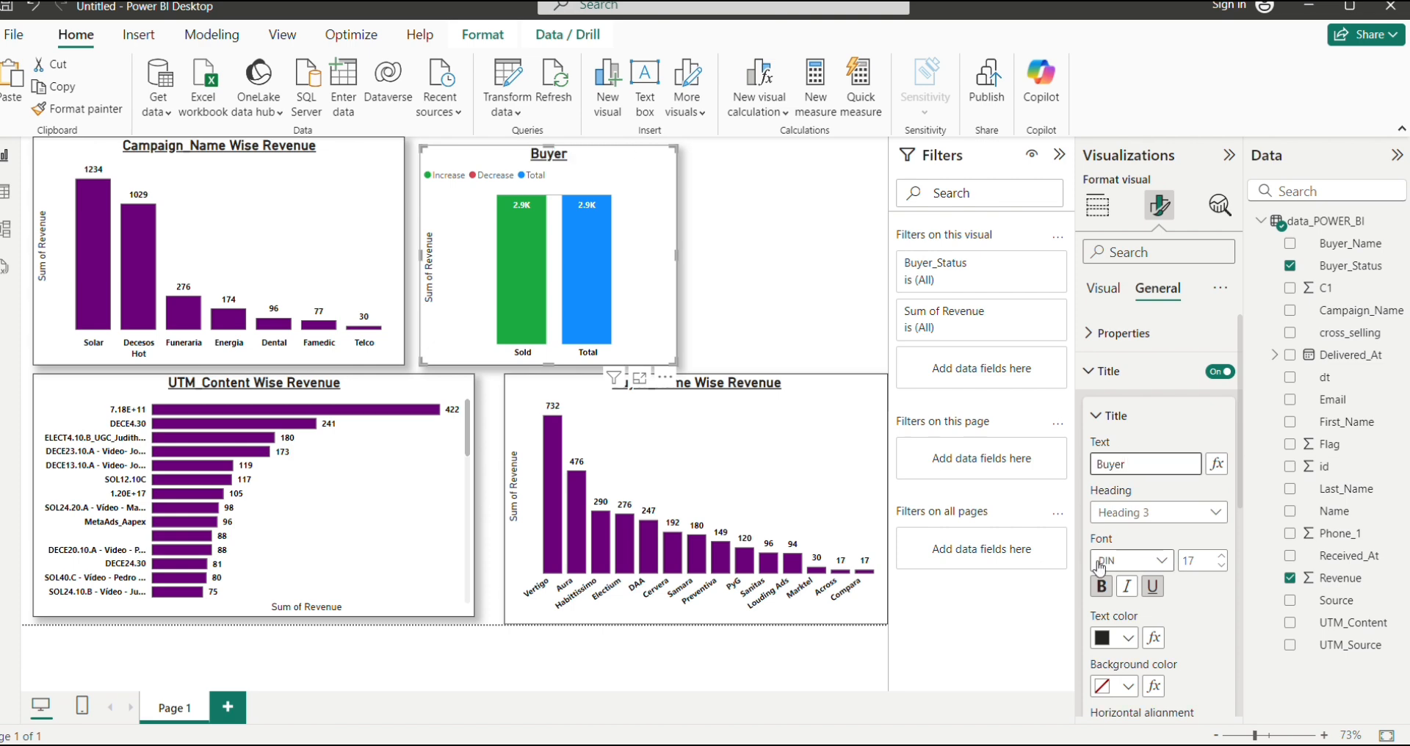
text(Status)
Duplicate the Buyer Status chart, shrink the copy and place it in the free space beside the original
click(699, 213)
key(ctrl+c)
key(ctrl+v)
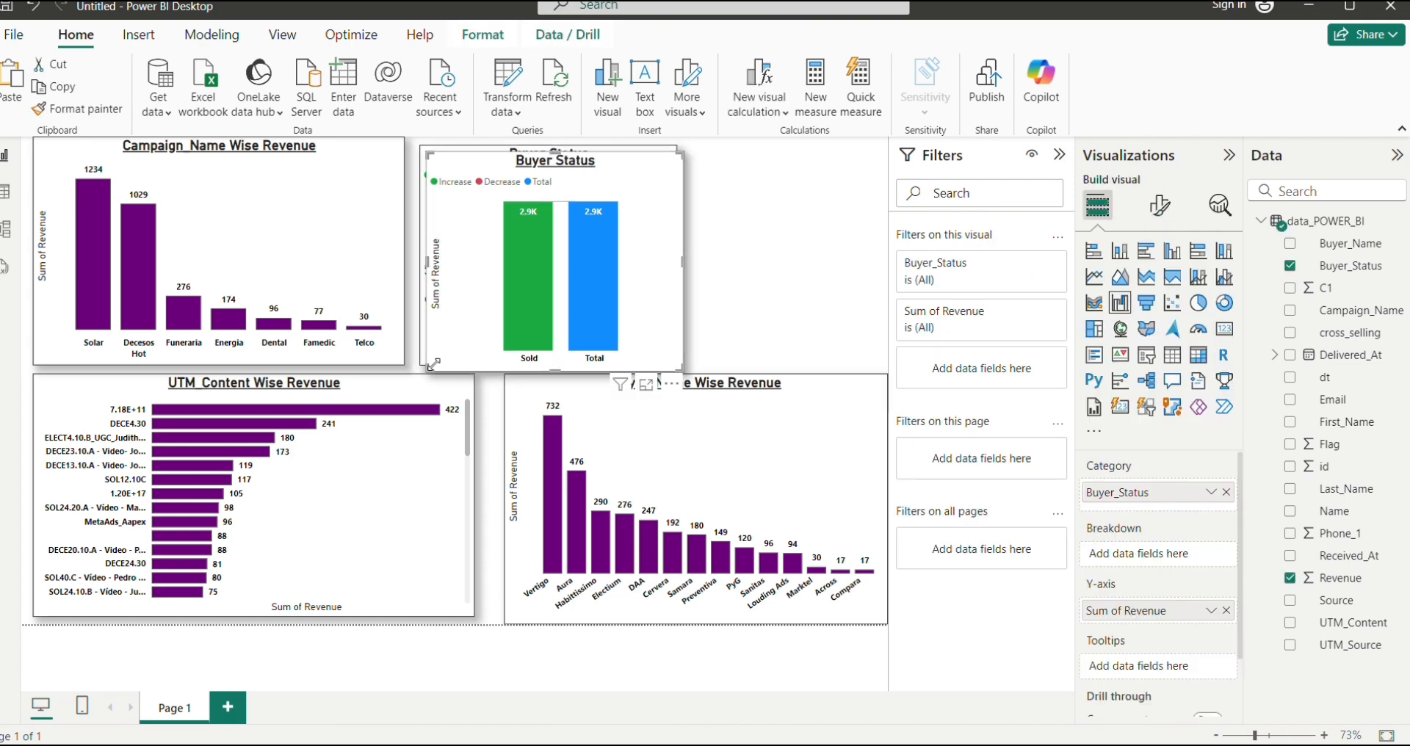
drag(432, 366, 478, 251)
drag(580, 191, 785, 184)
Remove Buyer_Status from the small copy and change it to a card showing the sum of Revenue
click(1227, 493)
click(1224, 329)
click(1211, 493)
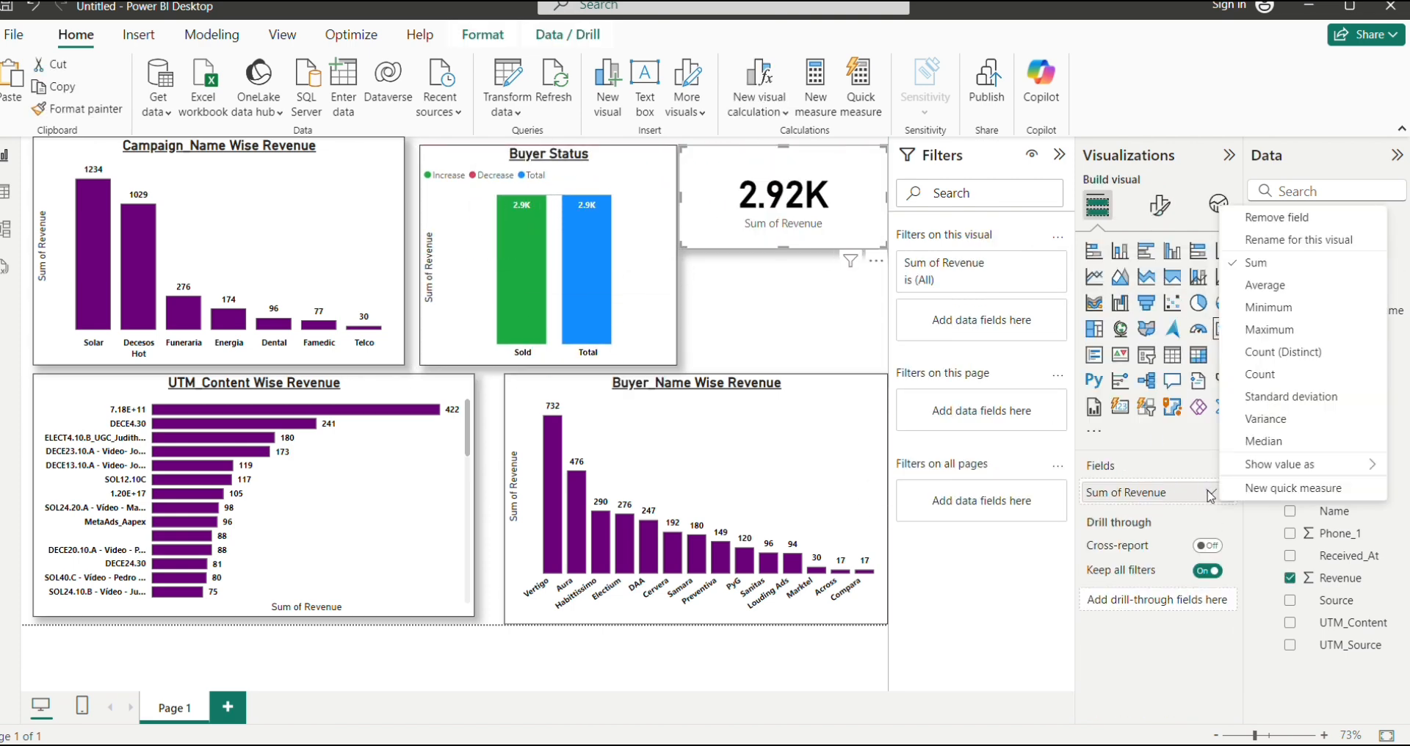
click(882, 236)
Turn on the revenue card's title and set its text to "Total Revenue"
click(1160, 205)
click(1220, 372)
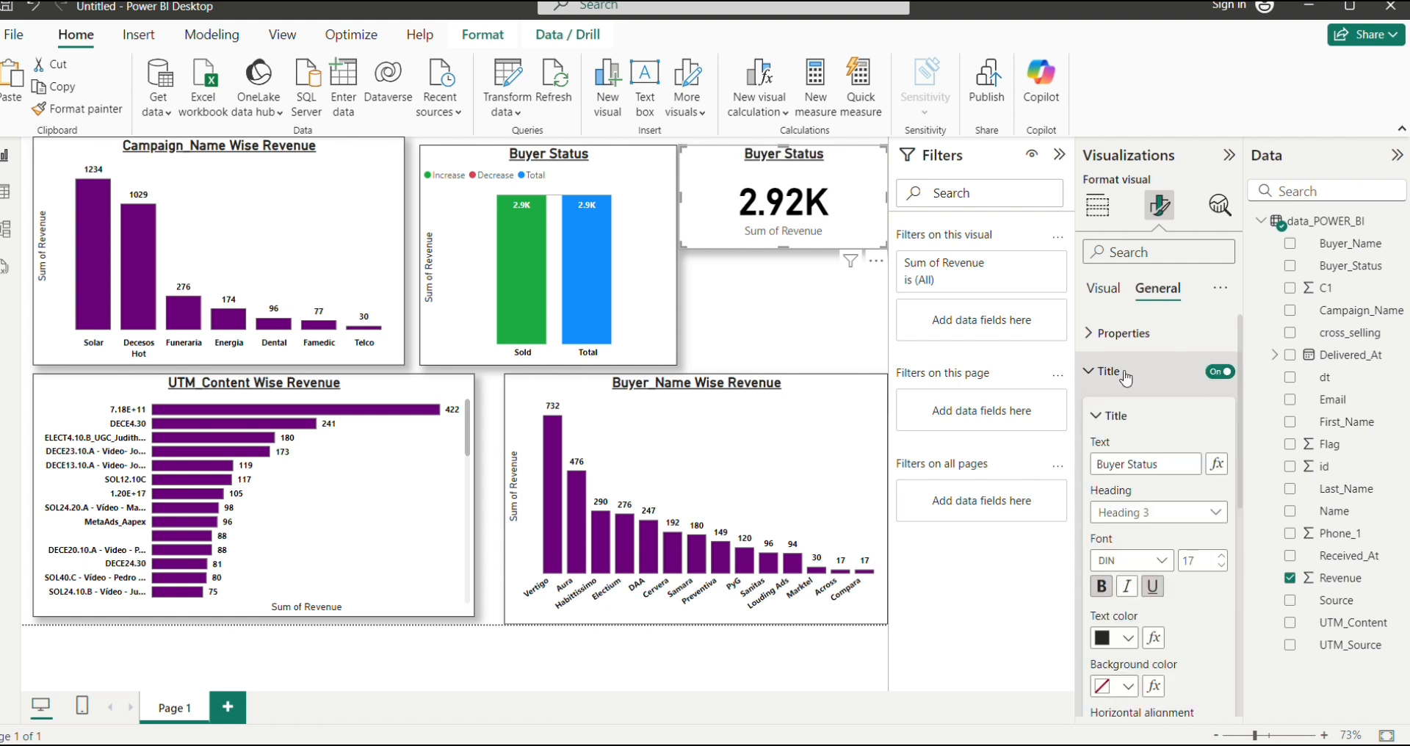
drag(1176, 463, 1087, 463)
text(Total r)
key(BackSpace)
text(Revenue)
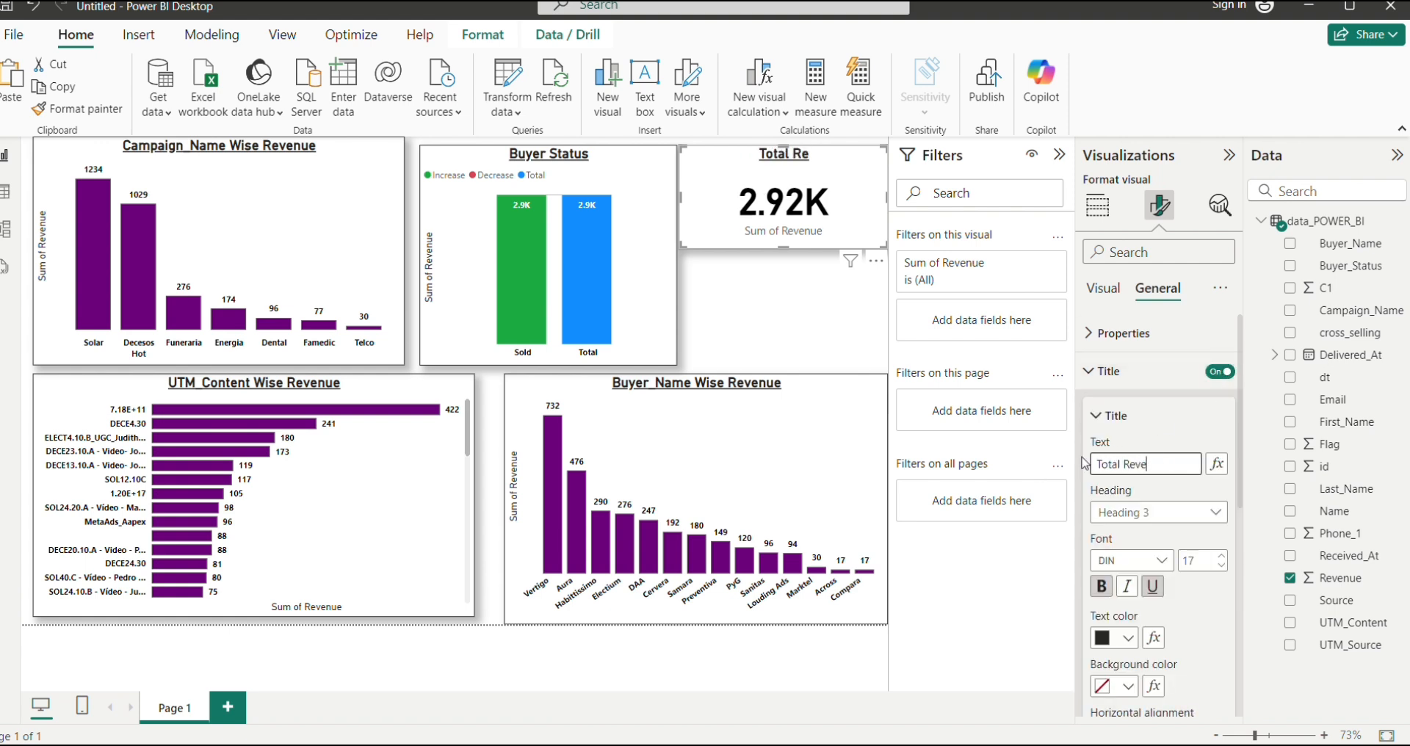
Reduce the size of the Total Revenue card
click(798, 293)
drag(682, 248, 687, 214)
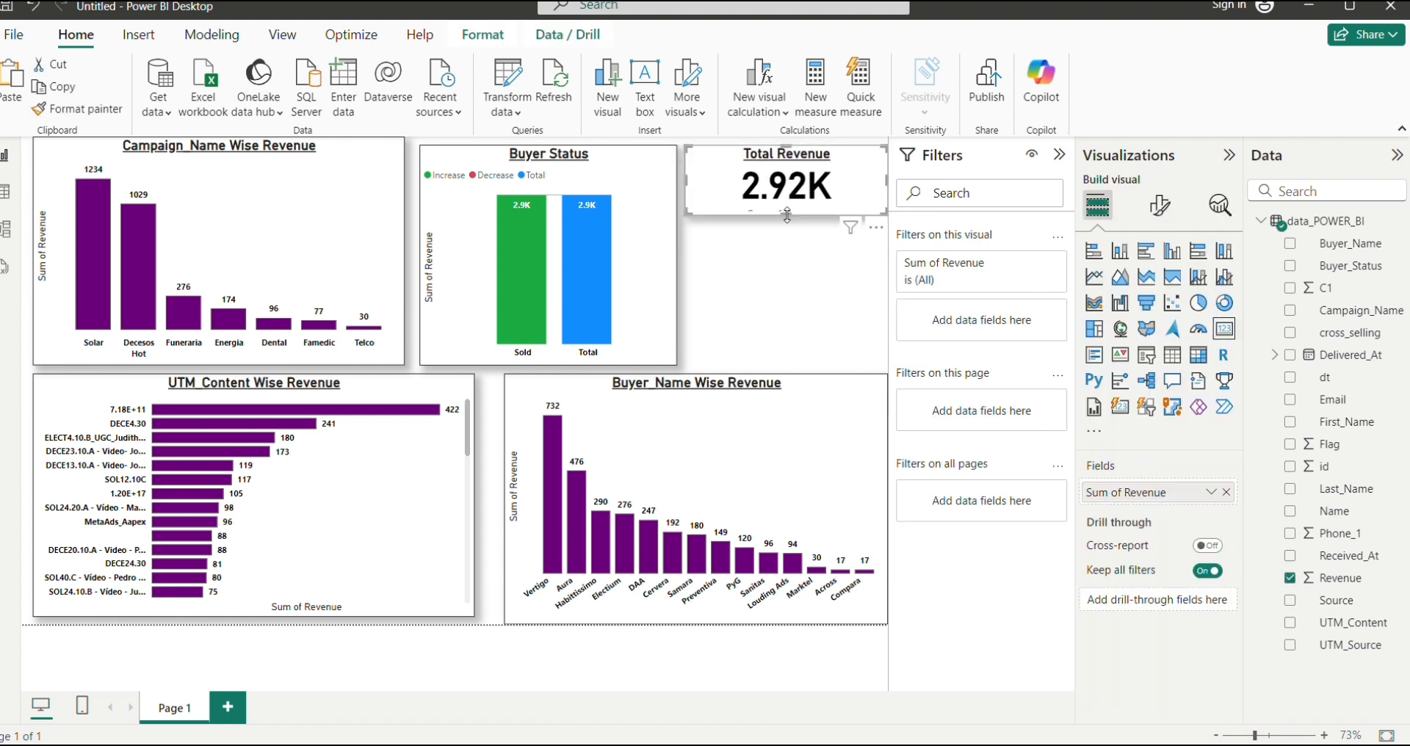
click(811, 253)
key(alt+Tab)
mouse_move(944, 744)
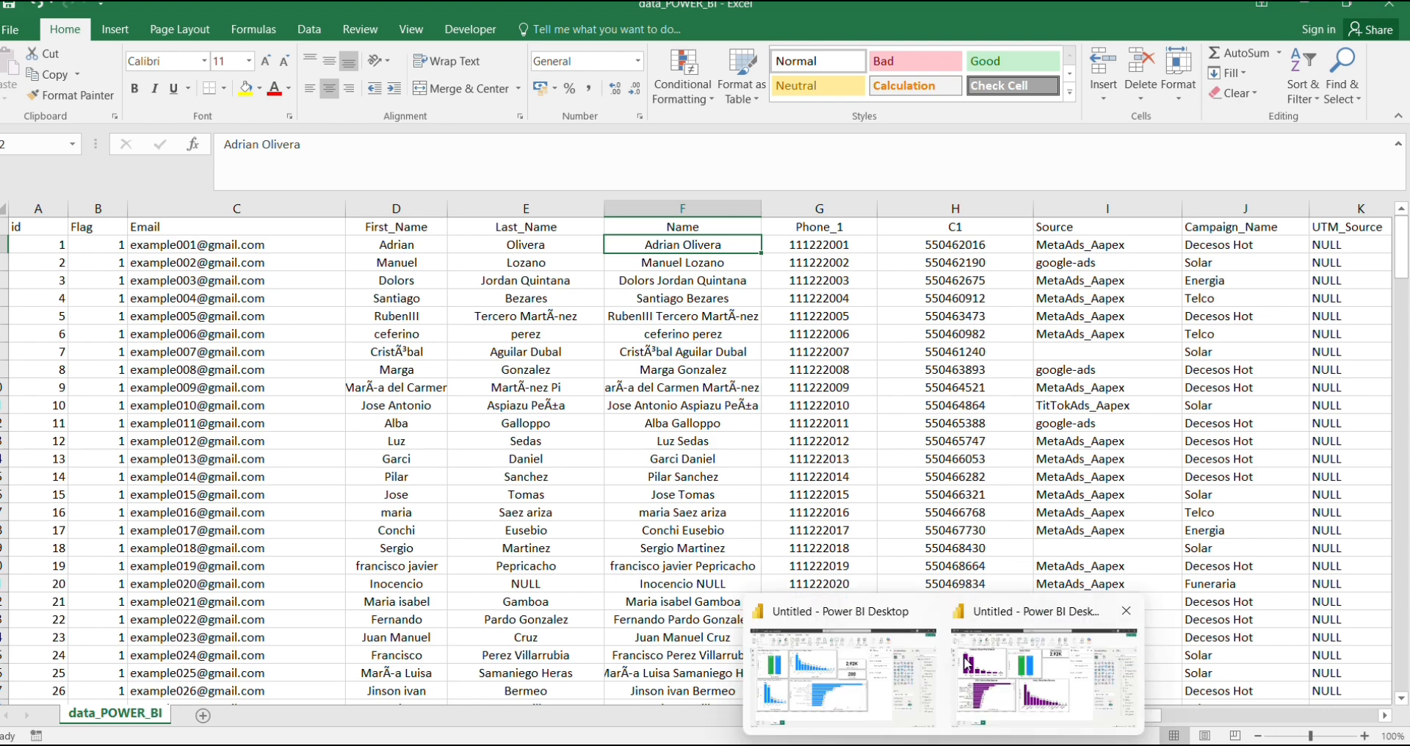
click(1040, 672)
Duplicate the Total Revenue card below the original and replace Revenue with Flag in the copy
click(880, 186)
key(ctrl+v)
drag(808, 193, 809, 257)
click(1227, 493)
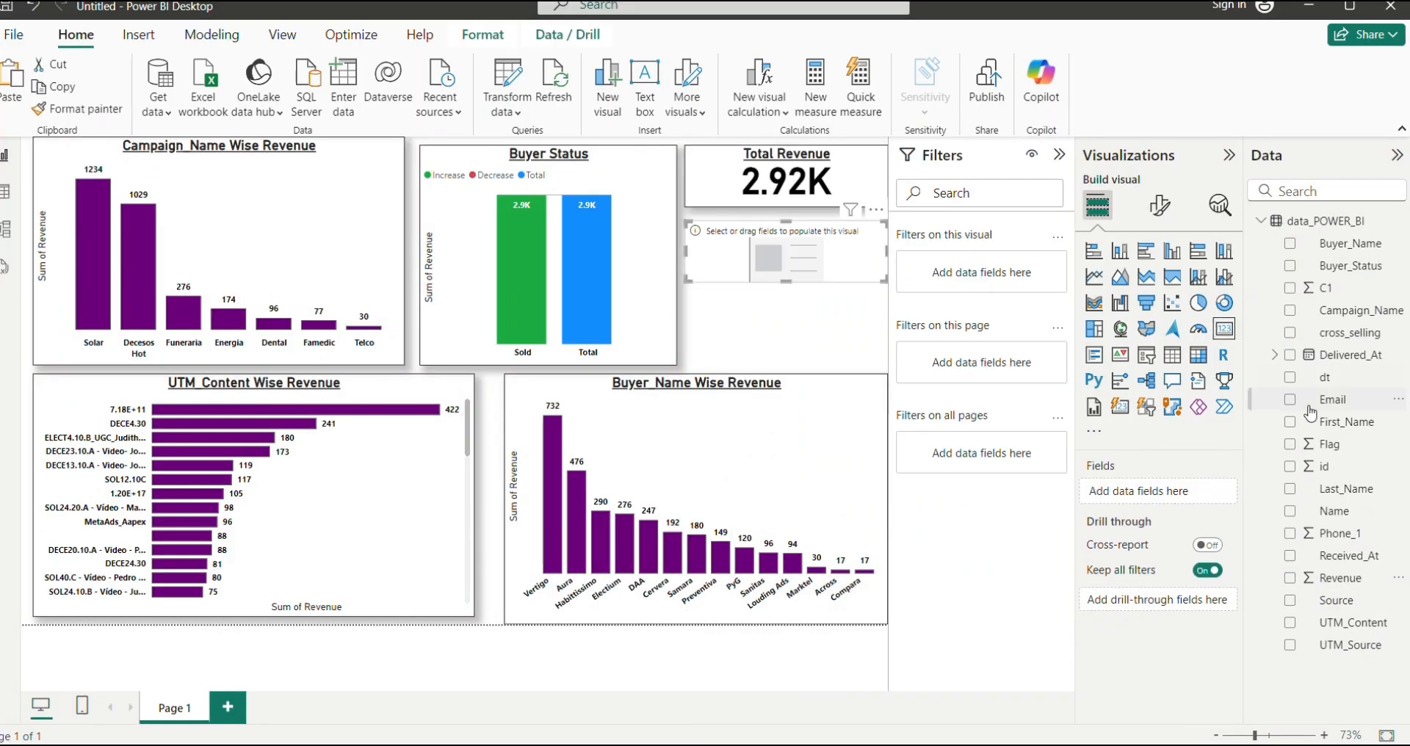
click(1290, 445)
Change the Flag card's title to "Total Flag"
click(1160, 205)
click(1159, 289)
drag(1166, 465, 1125, 465)
text(Flag)
click(786, 323)
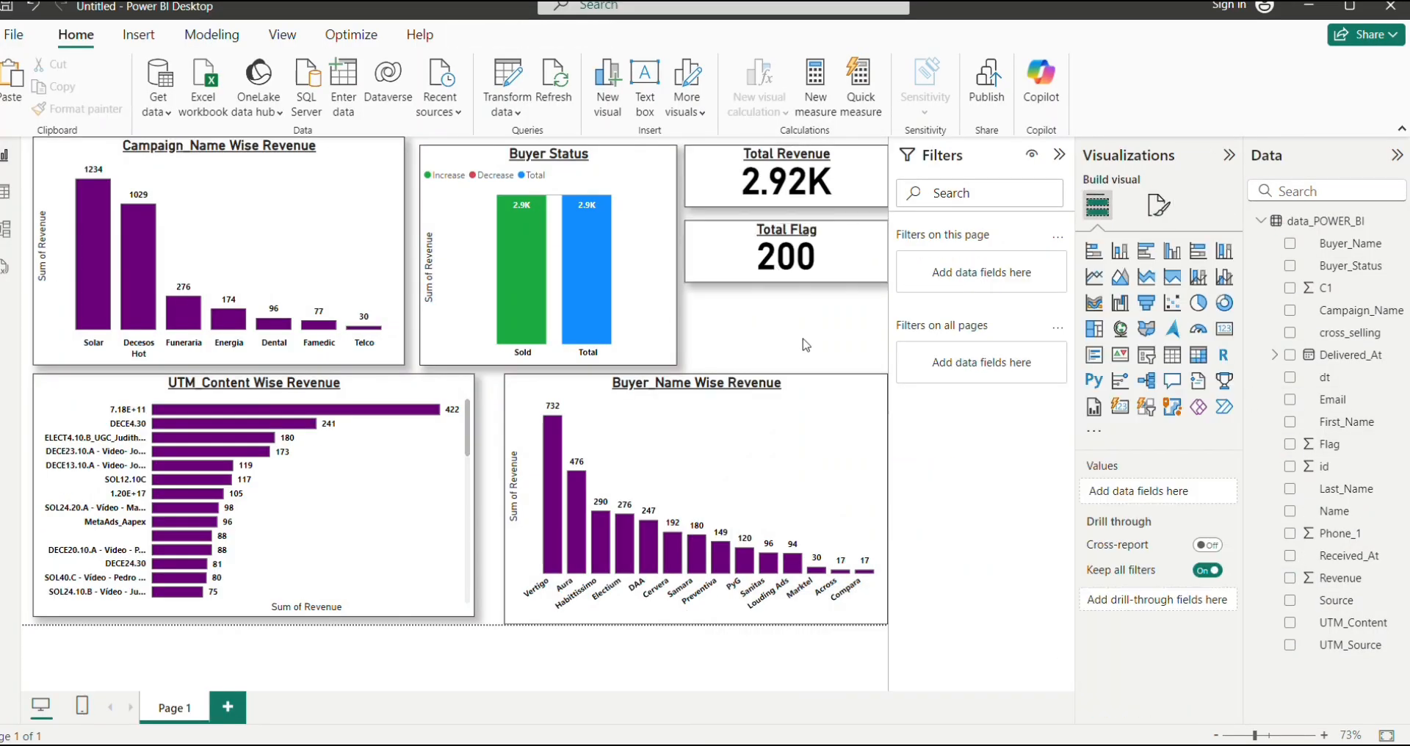
click(786, 253)
click(786, 323)
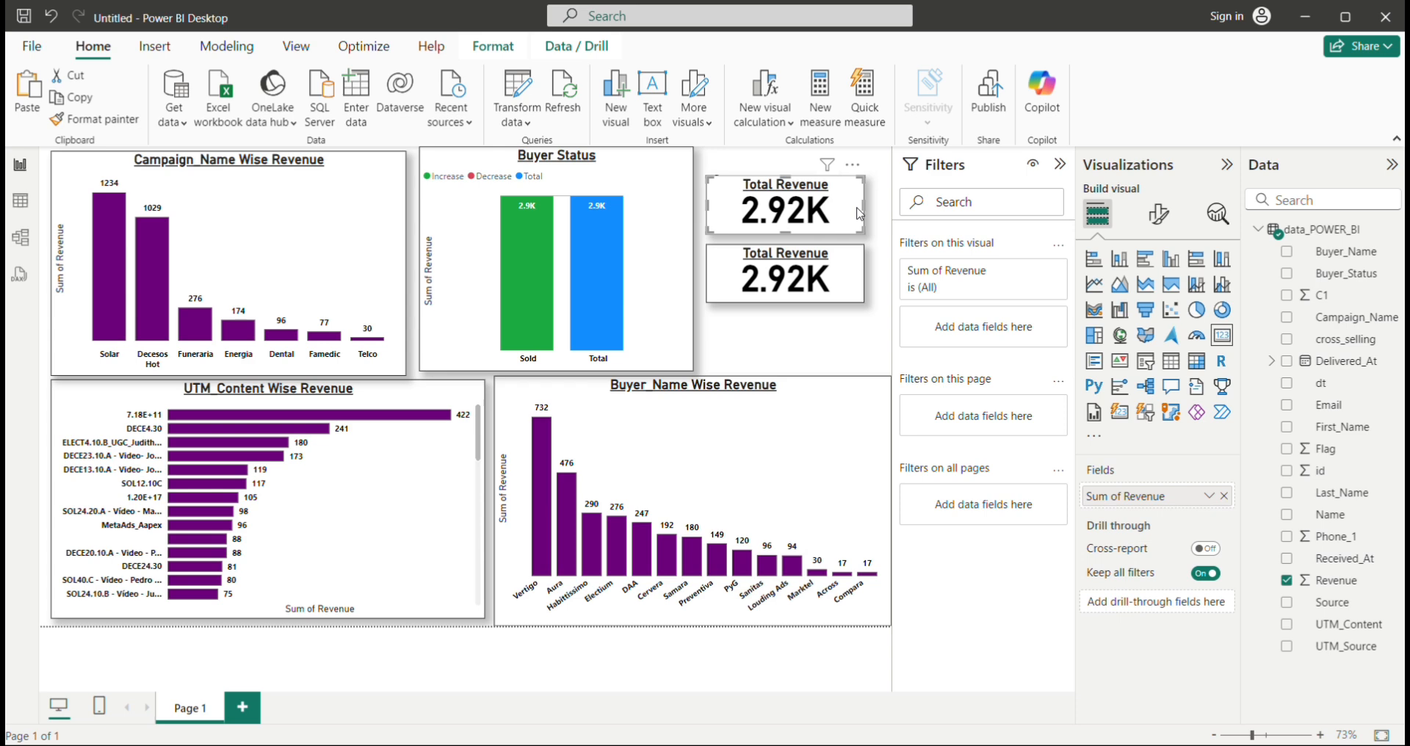
Replace Revenue with Flag in the upper of the two Total Revenue cards, deleting the stray Flag chart
key(Delete)
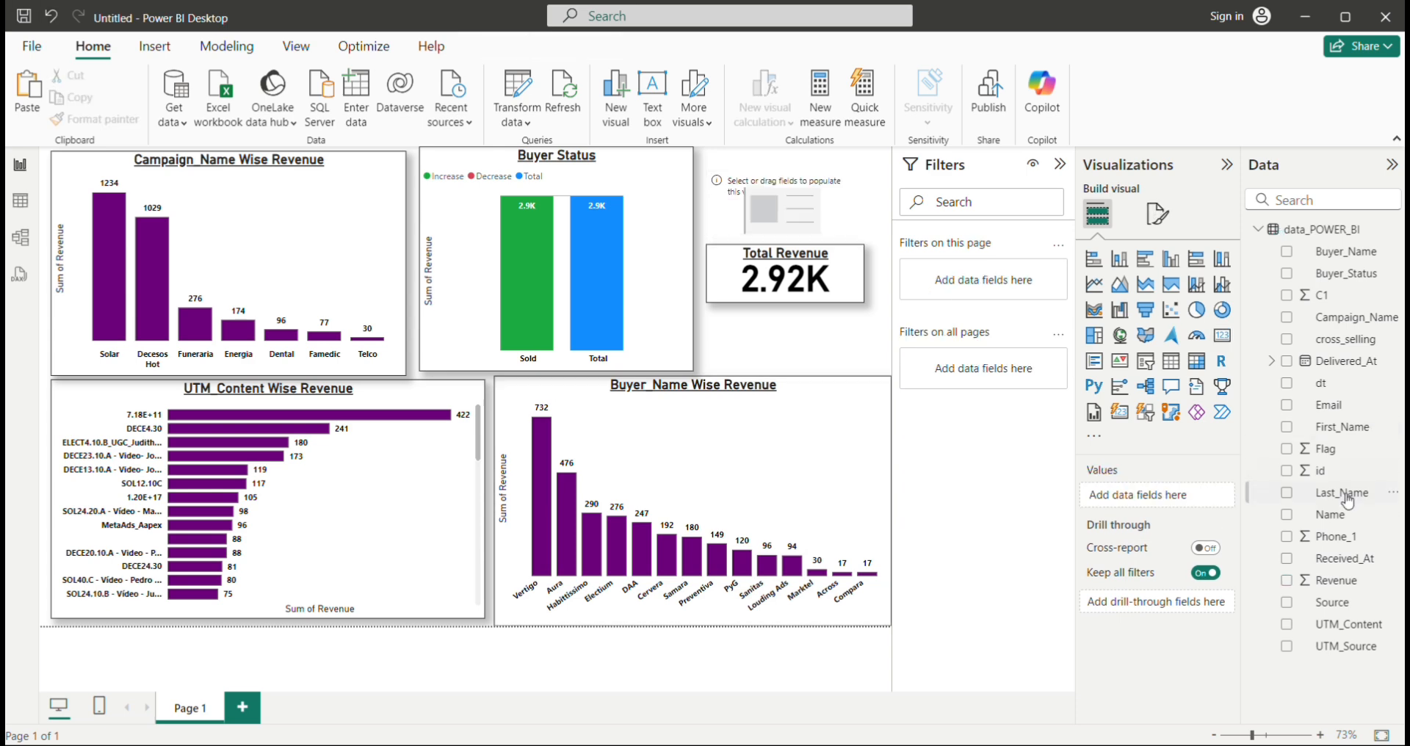
click(1287, 449)
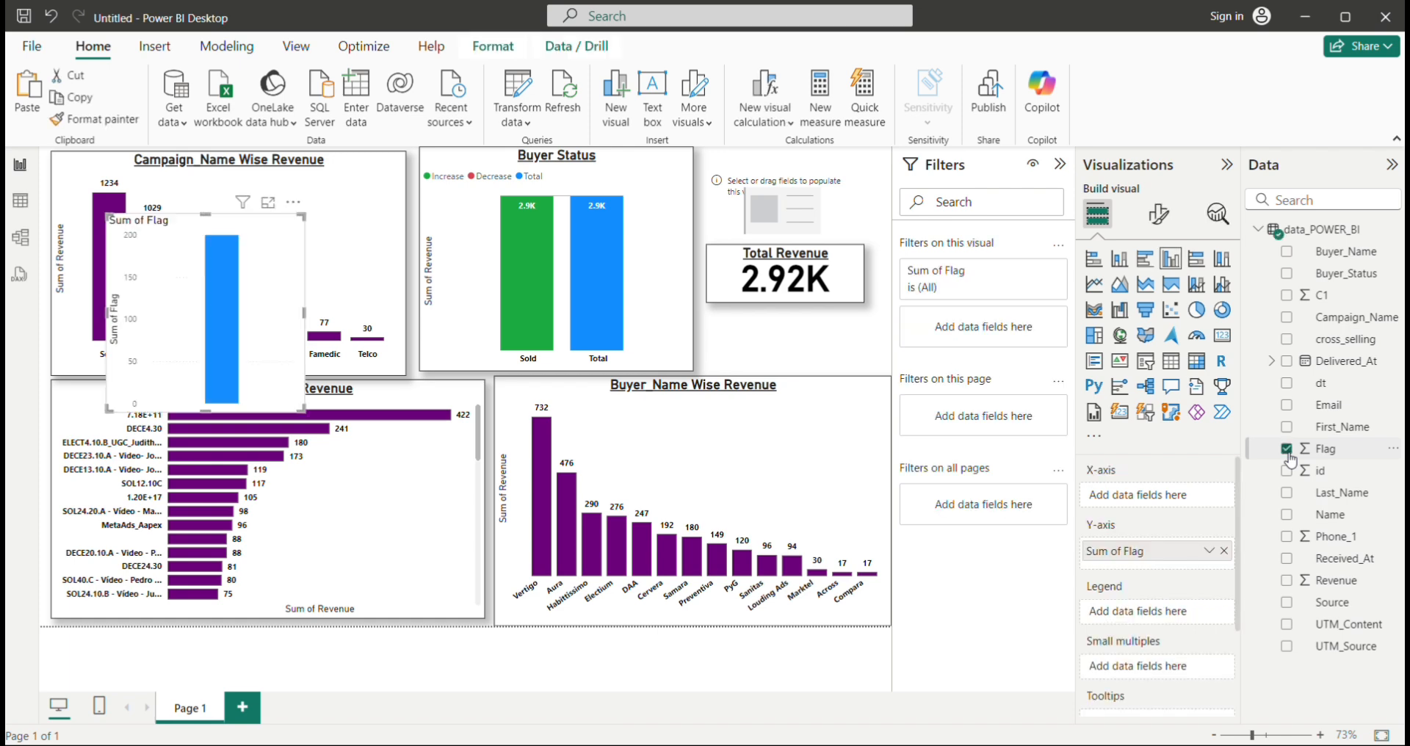
key(Delete)
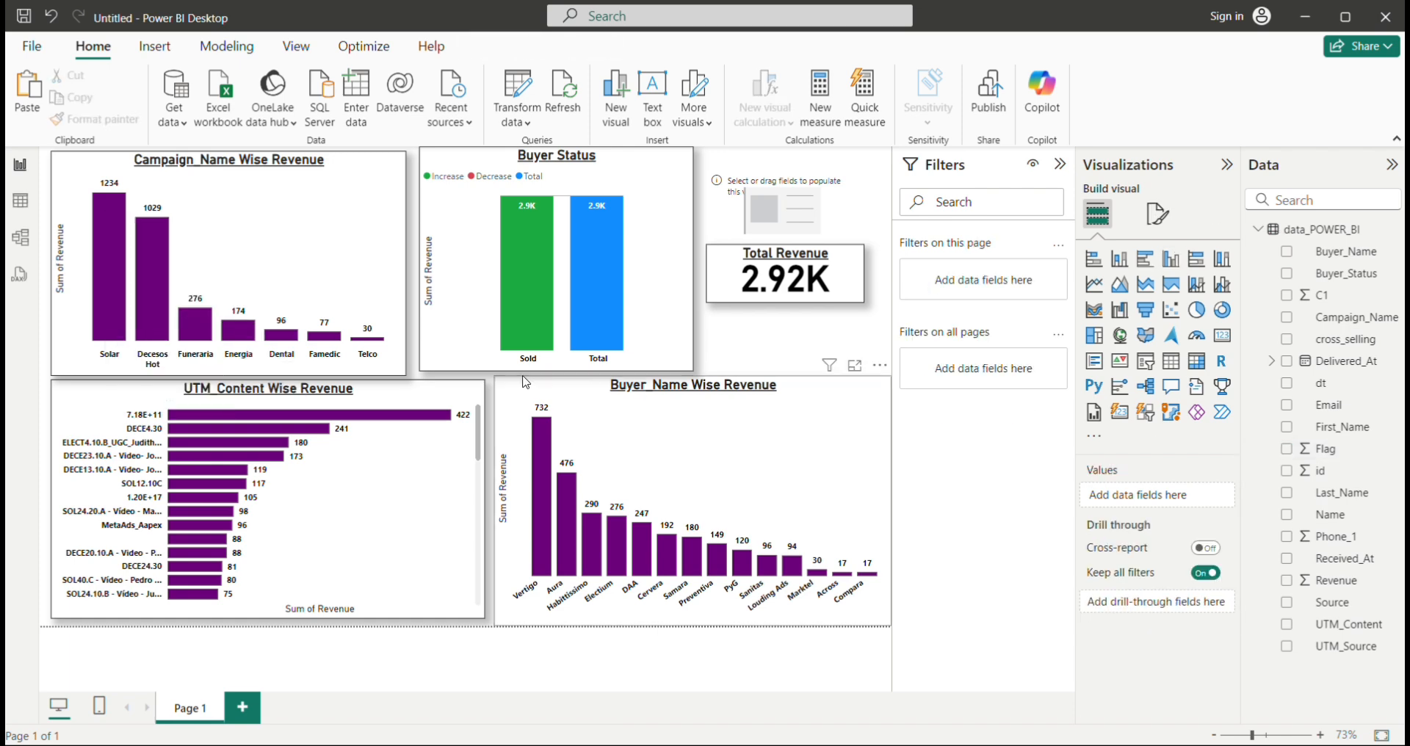
click(846, 213)
click(1287, 449)
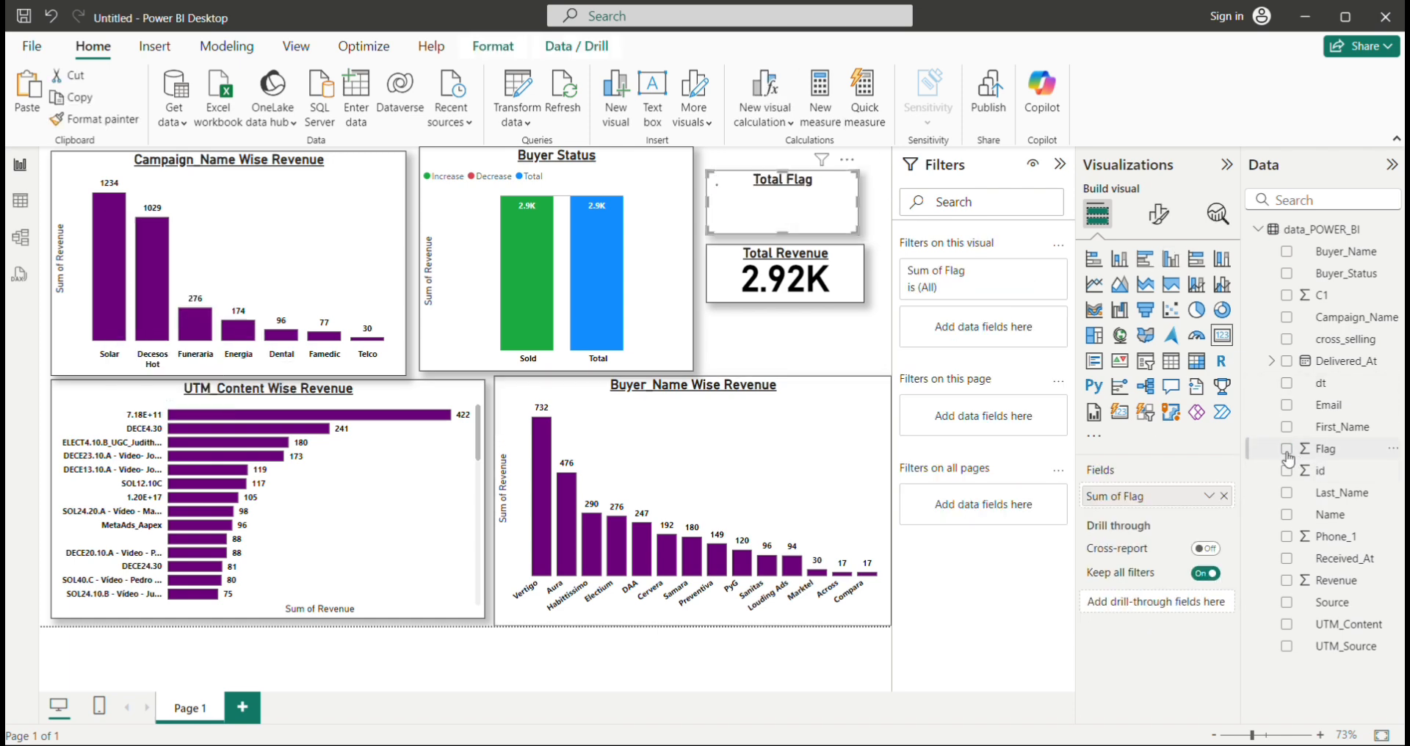
Narrow the Campaign_Name Wise Revenue chart from its right edge
click(585, 301)
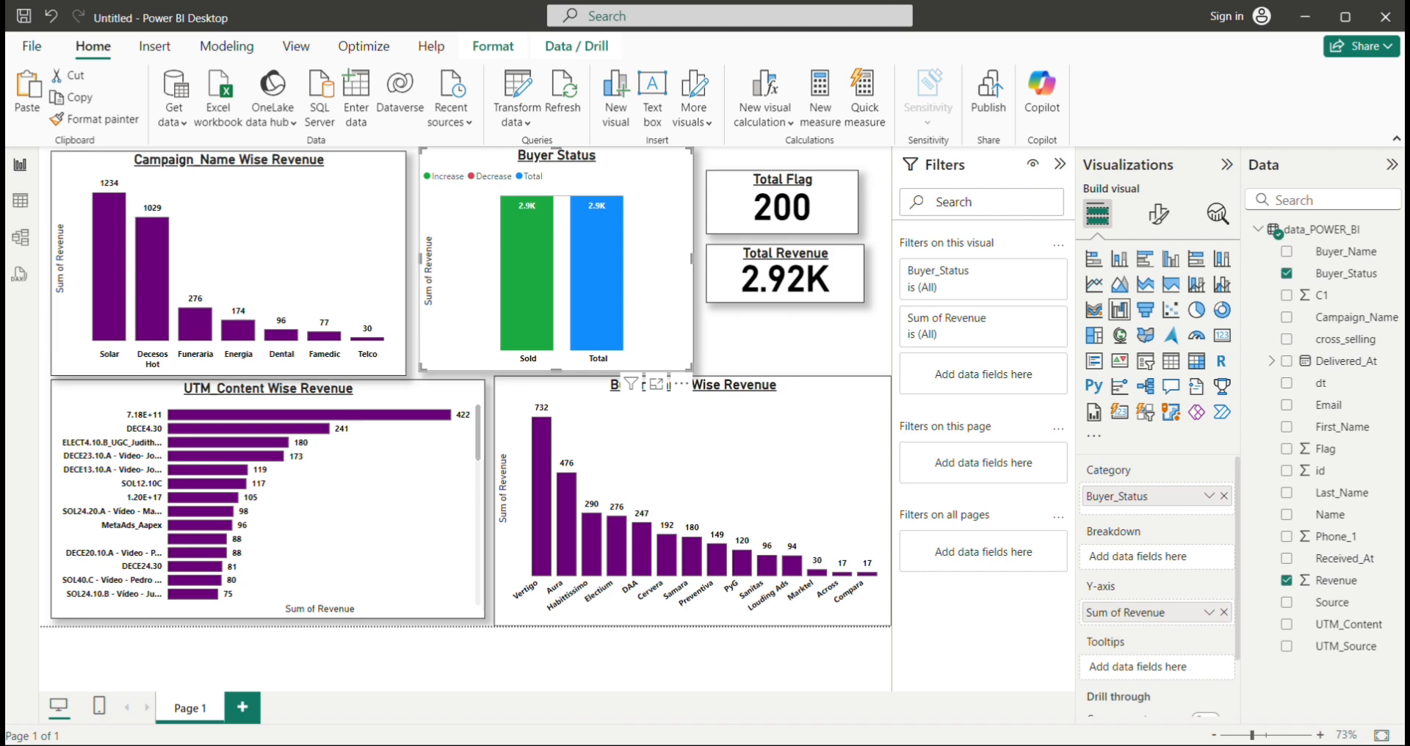
click(362, 278)
drag(403, 373, 312, 374)
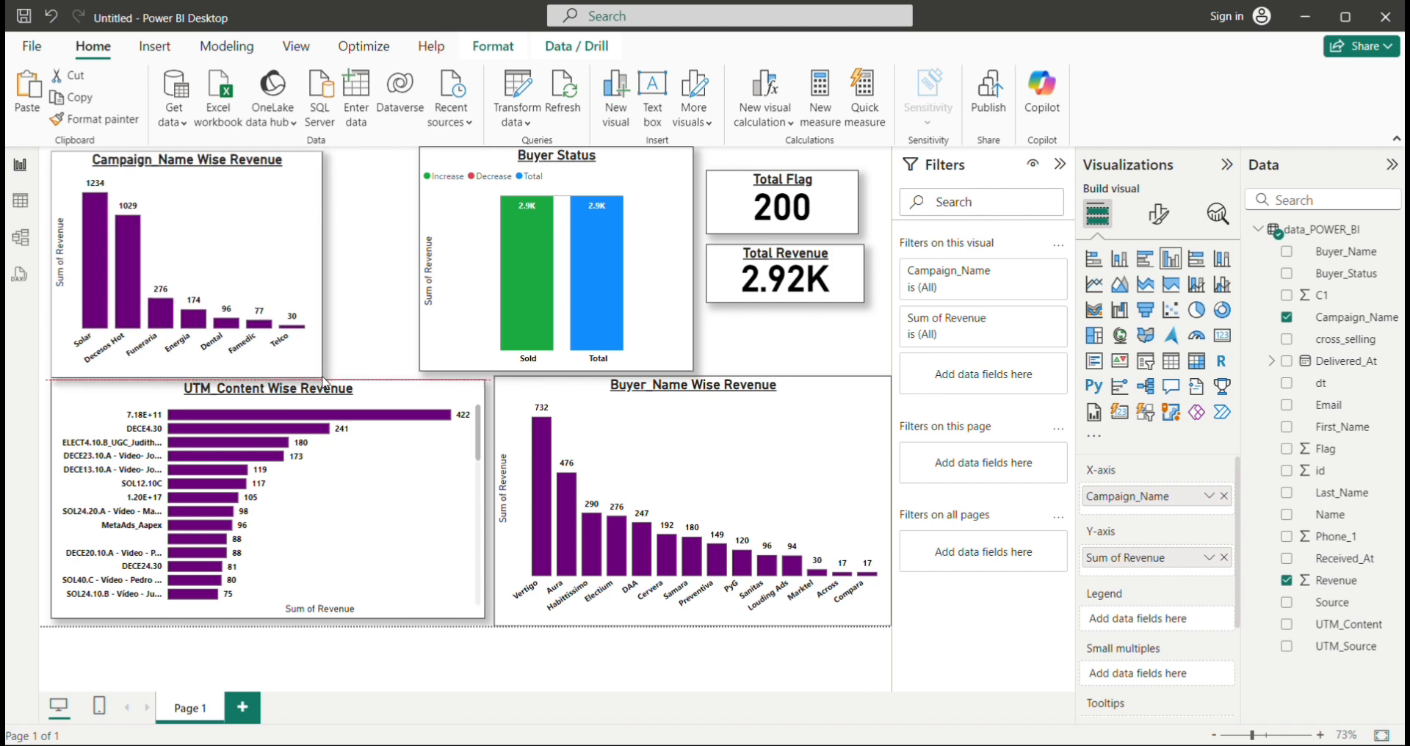
Move the Buyer Status chart beside the Campaign_Name chart with a small gap and narrow it to line up with the UTM_Content chart's right edge
drag(506, 332, 393, 329)
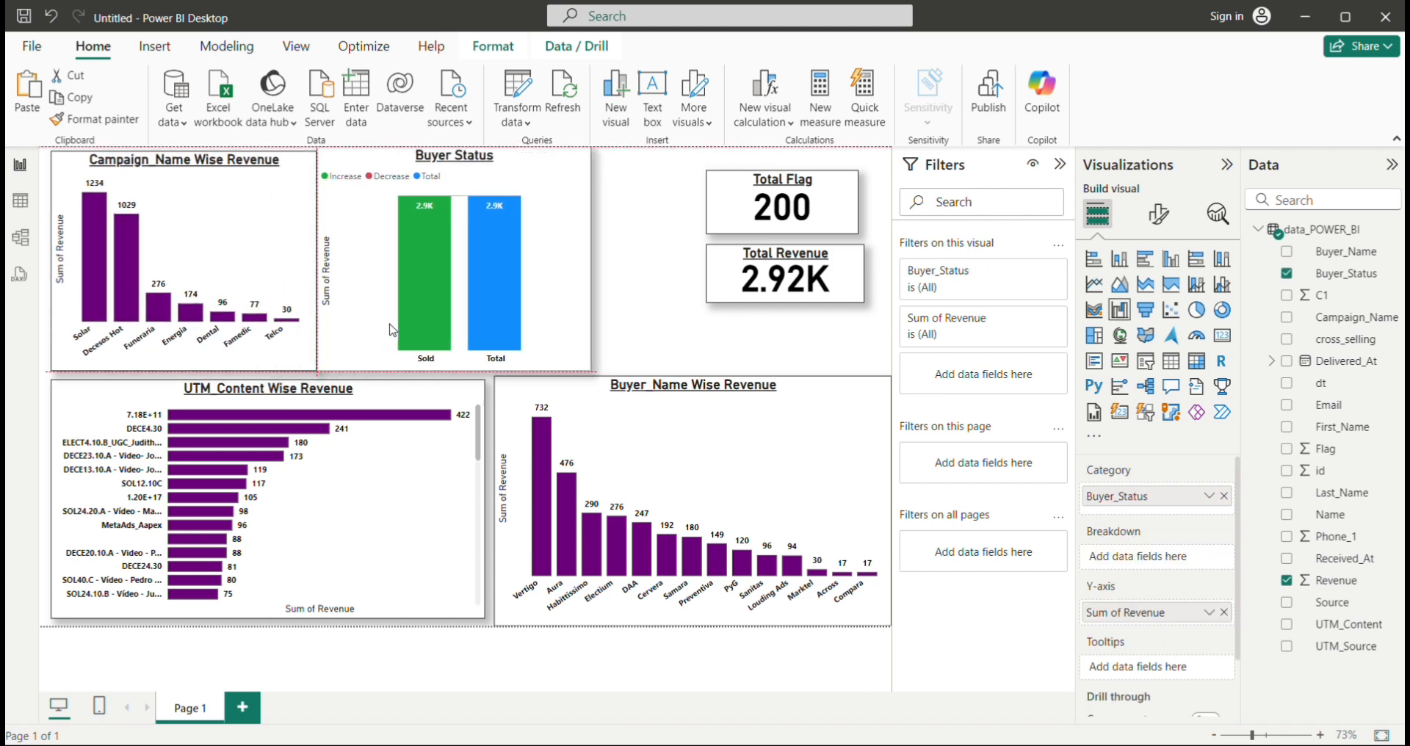
drag(460, 152, 462, 158)
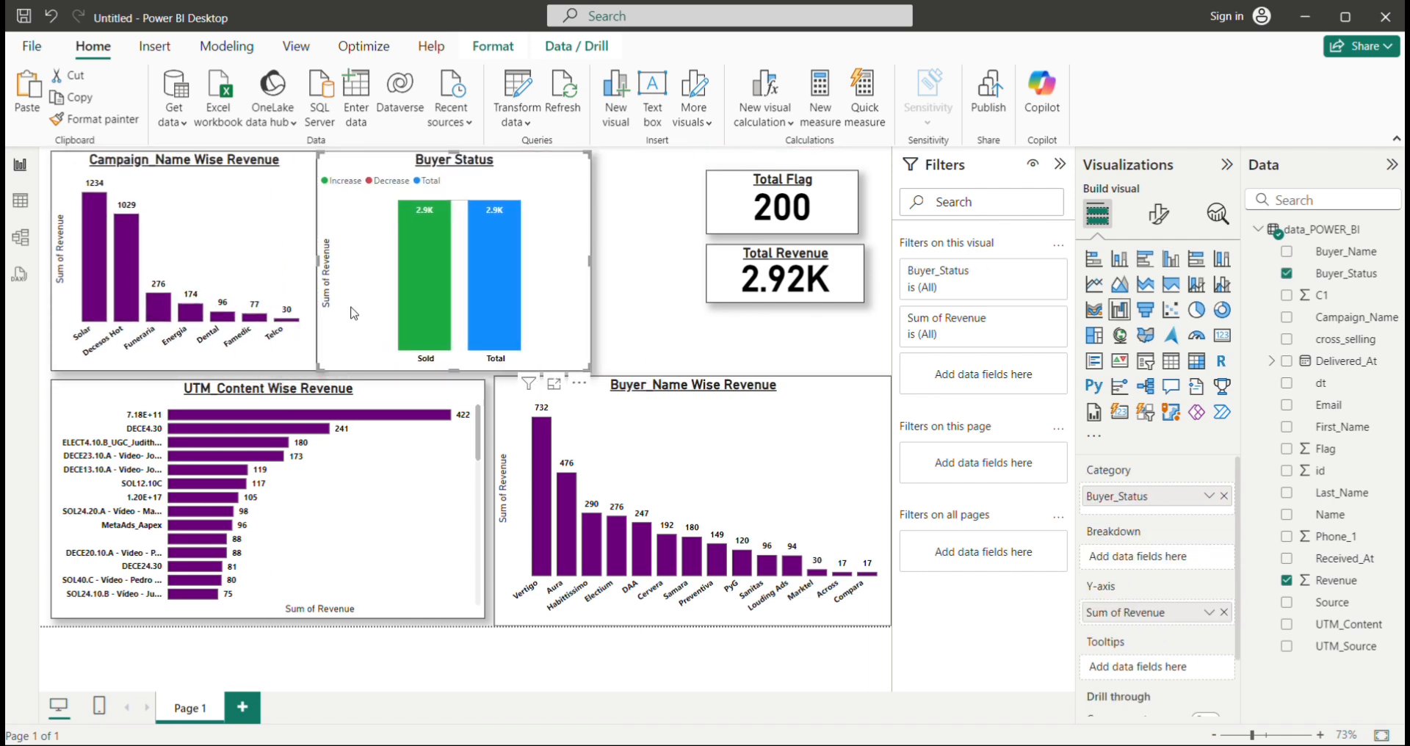
drag(320, 369, 333, 372)
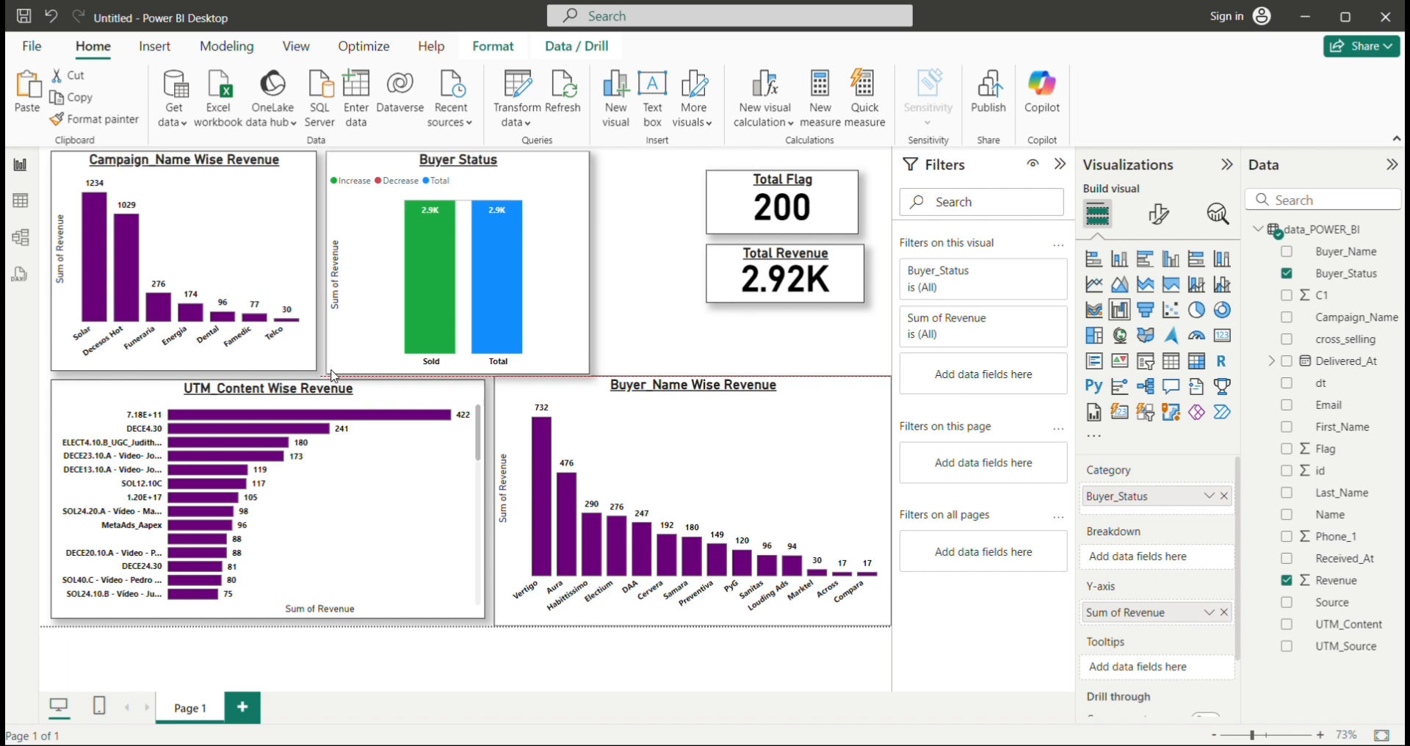
drag(591, 260, 485, 321)
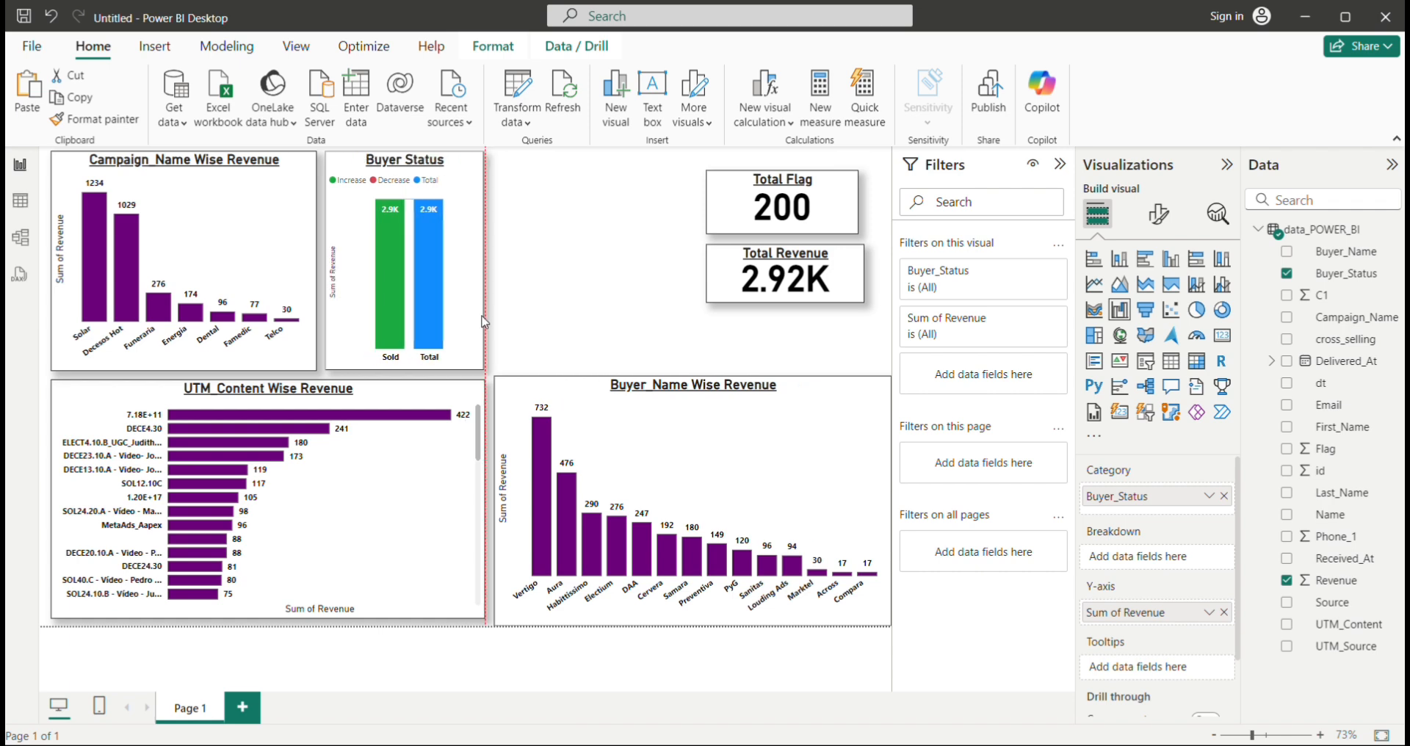
Place the Total Revenue card above the Buyer_Name chart and the Total Flag card directly to its right
click(727, 210)
drag(727, 209, 535, 332)
drag(725, 292, 514, 197)
drag(558, 347, 692, 207)
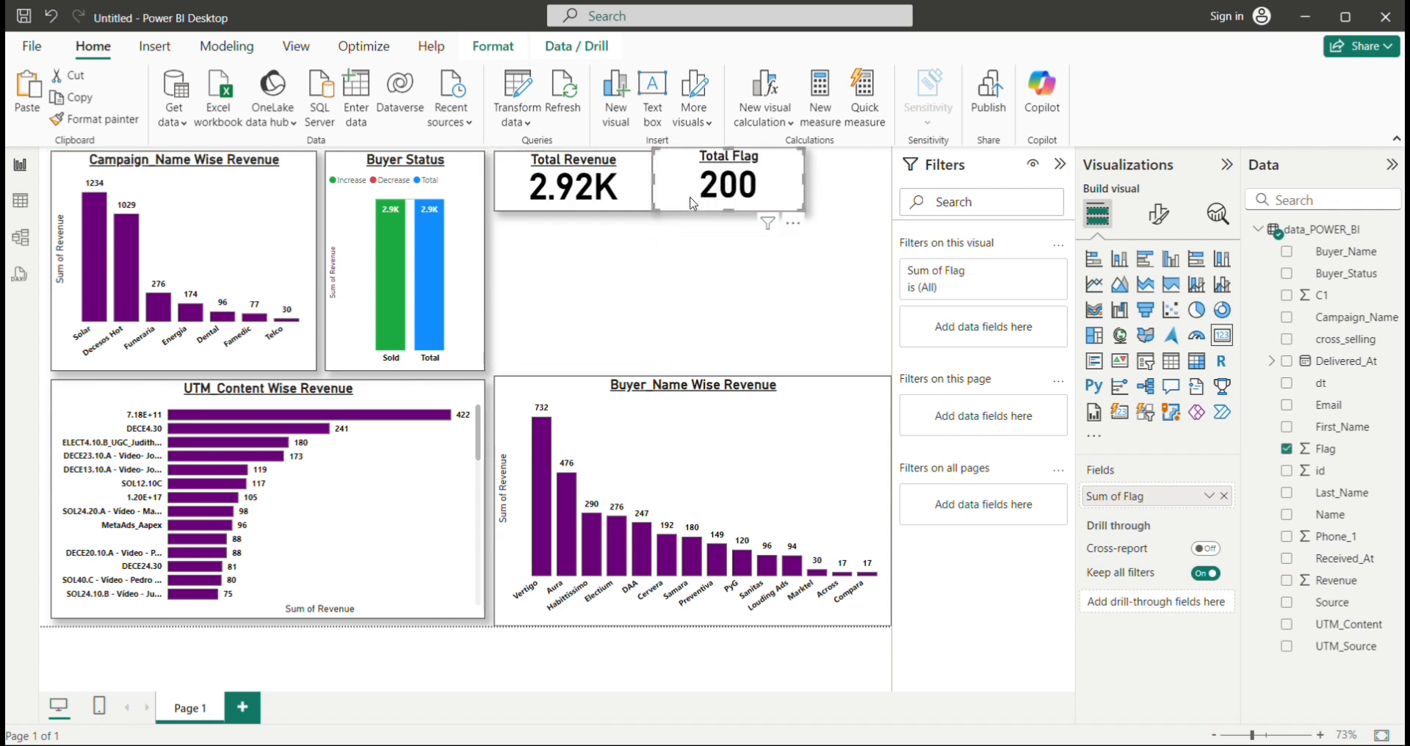
Narrow the Total Flag card, leaving a small gap between it and the Total Revenue card
click(630, 199)
click(687, 207)
mouse_move(654, 180)
mouse_down()
mouse_move(685, 193)
mouse_move(669, 214)
mouse_move(677, 194)
mouse_up()
click(672, 274)
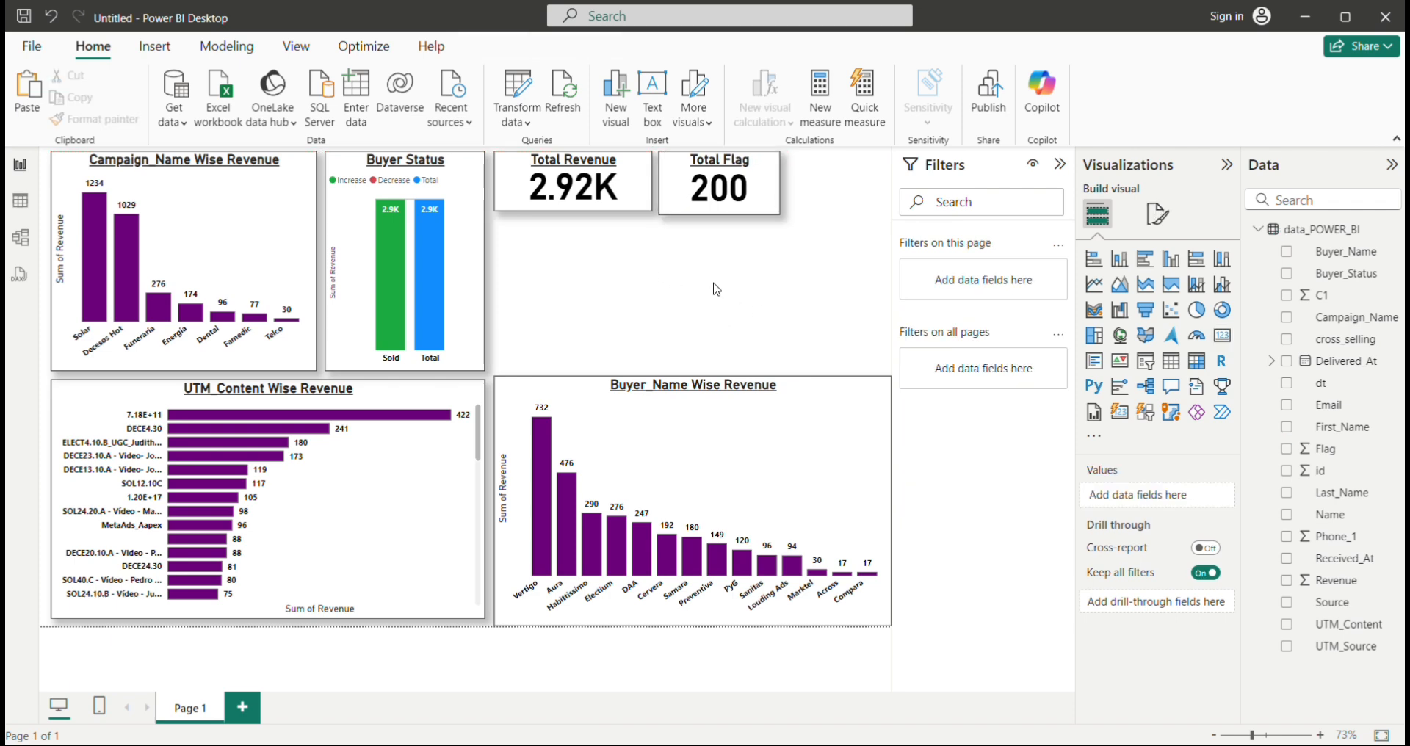
Lower the top edge of the Buyer_Name Wise Revenue chart slightly to reduce its height
click(697, 379)
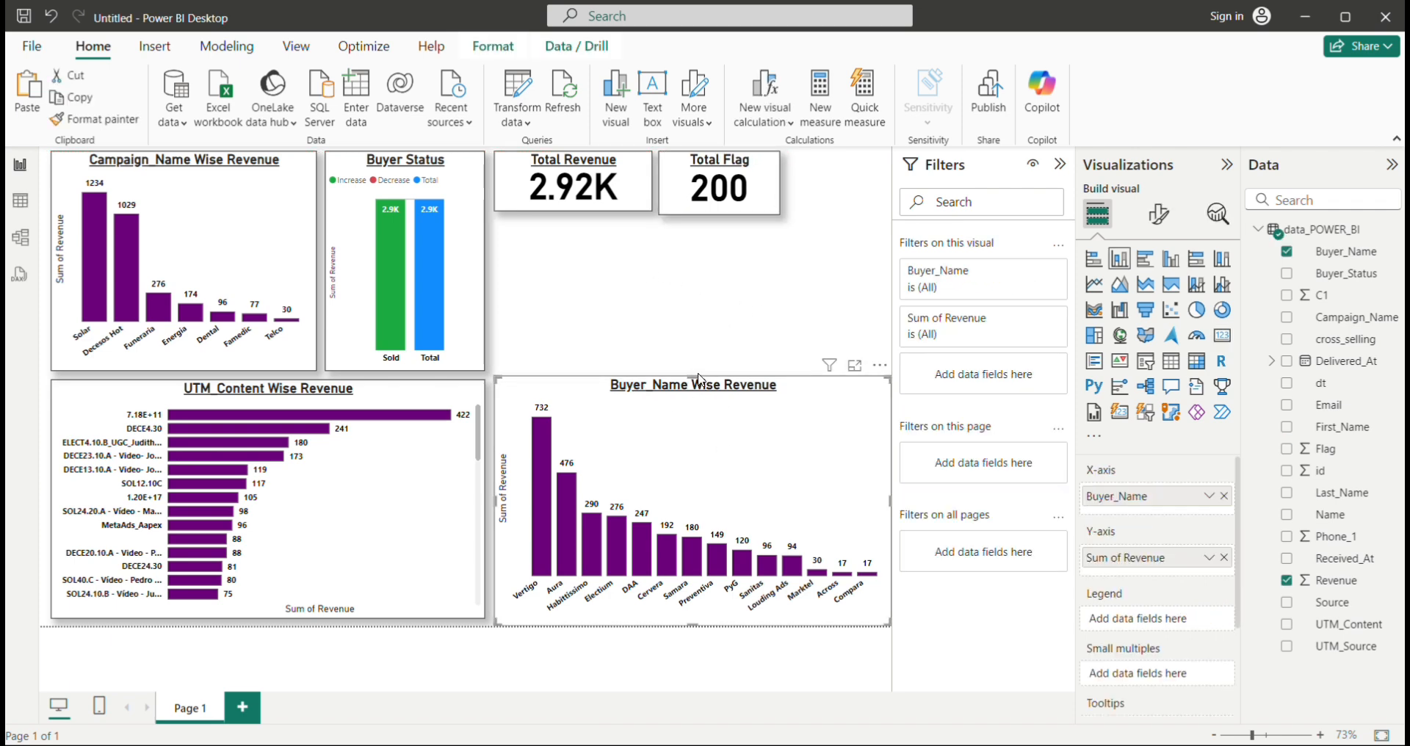
drag(694, 379, 697, 389)
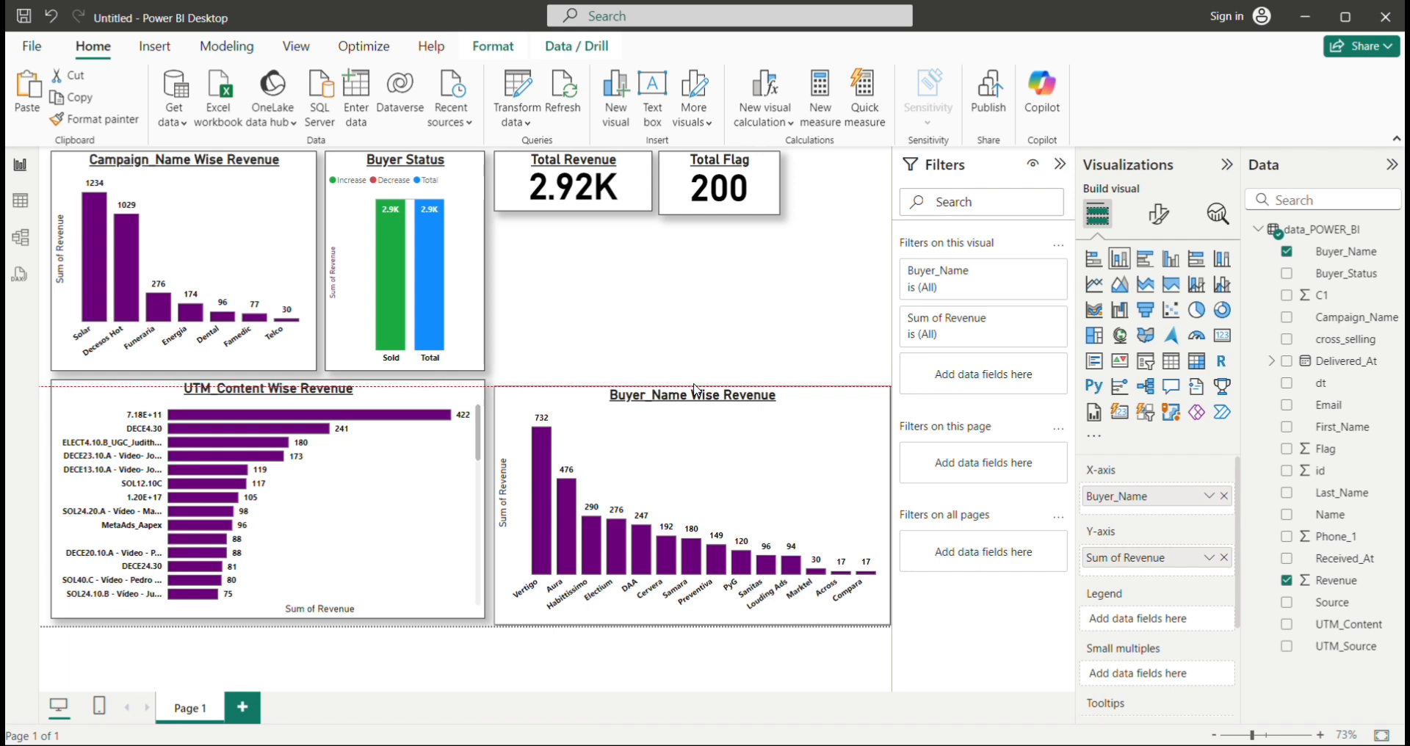
click(680, 308)
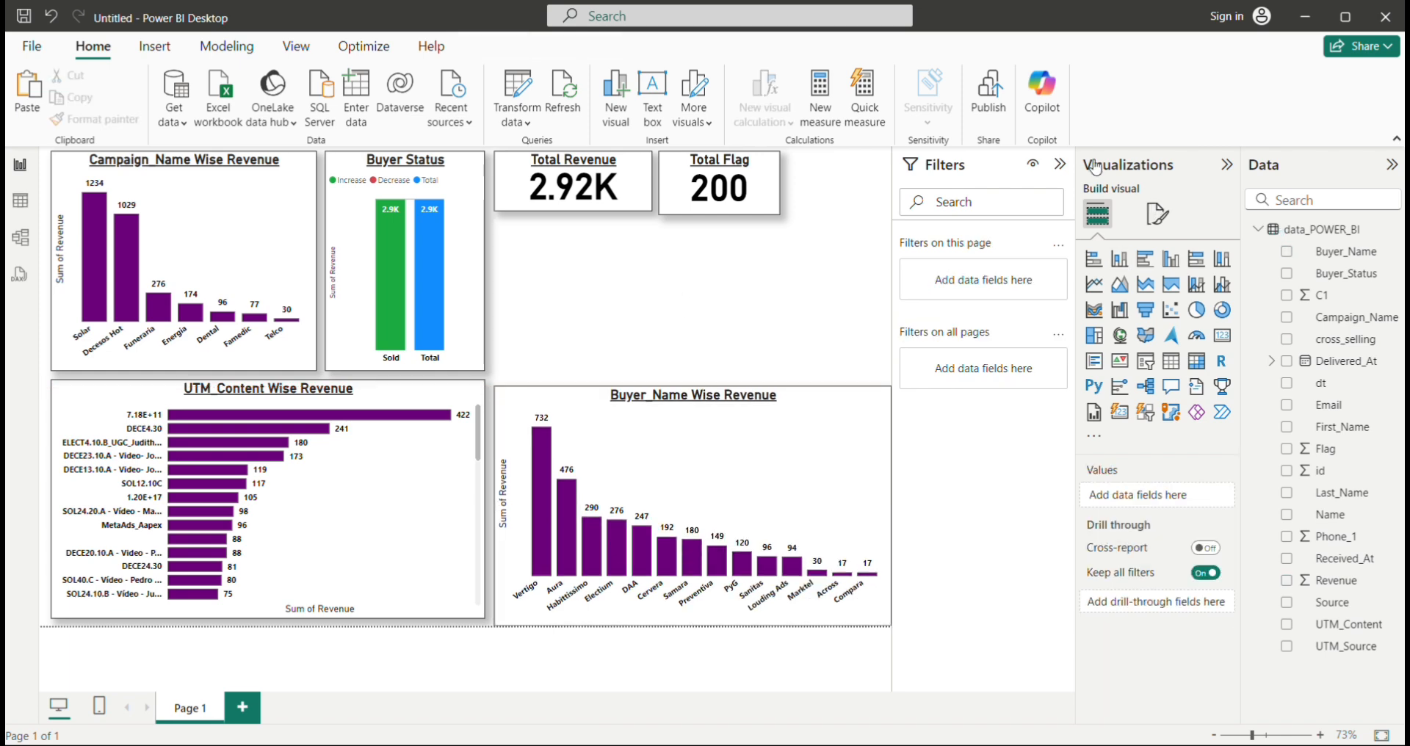
Duplicate the Buyer_Name Wise Revenue chart and fit the shortened copy between the cards and the original chart
click(830, 427)
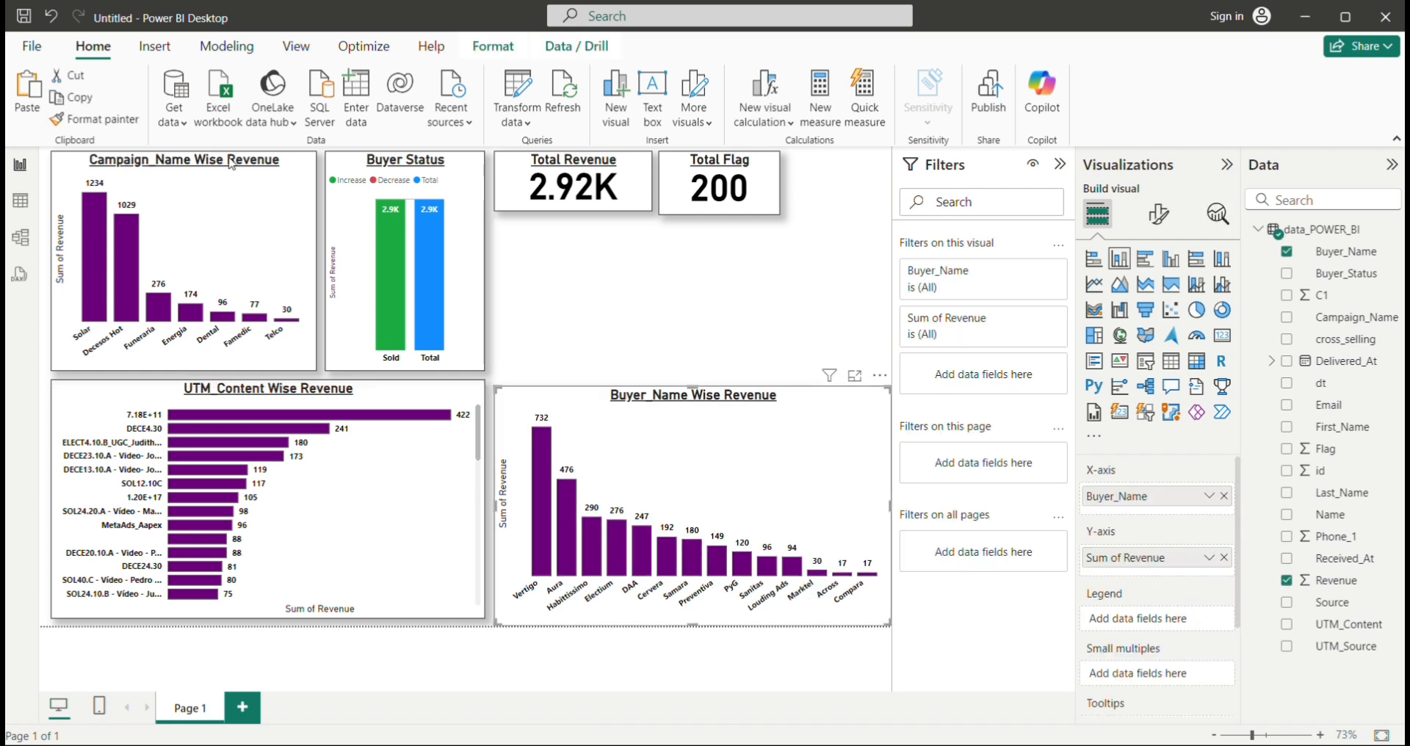
click(596, 263)
key(ctrl+v)
drag(729, 527, 748, 366)
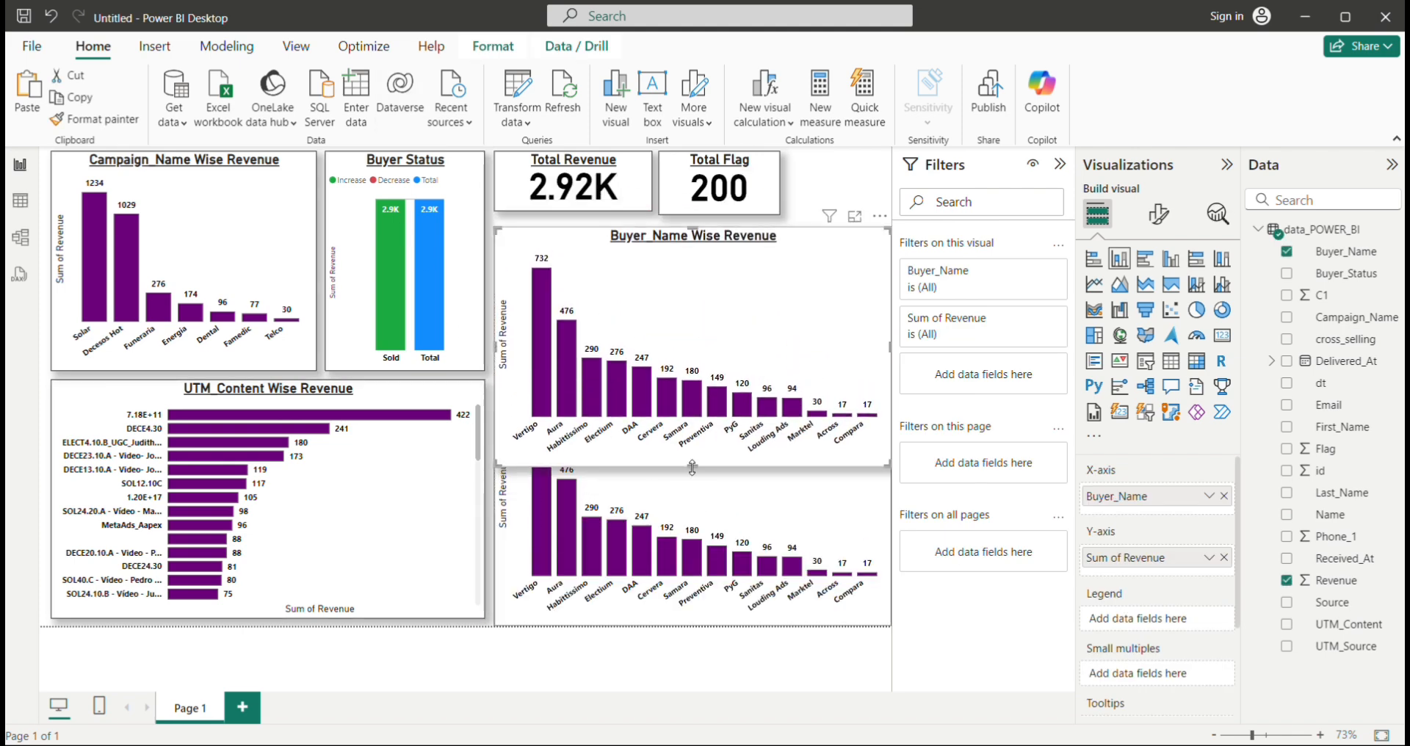
drag(693, 467, 702, 379)
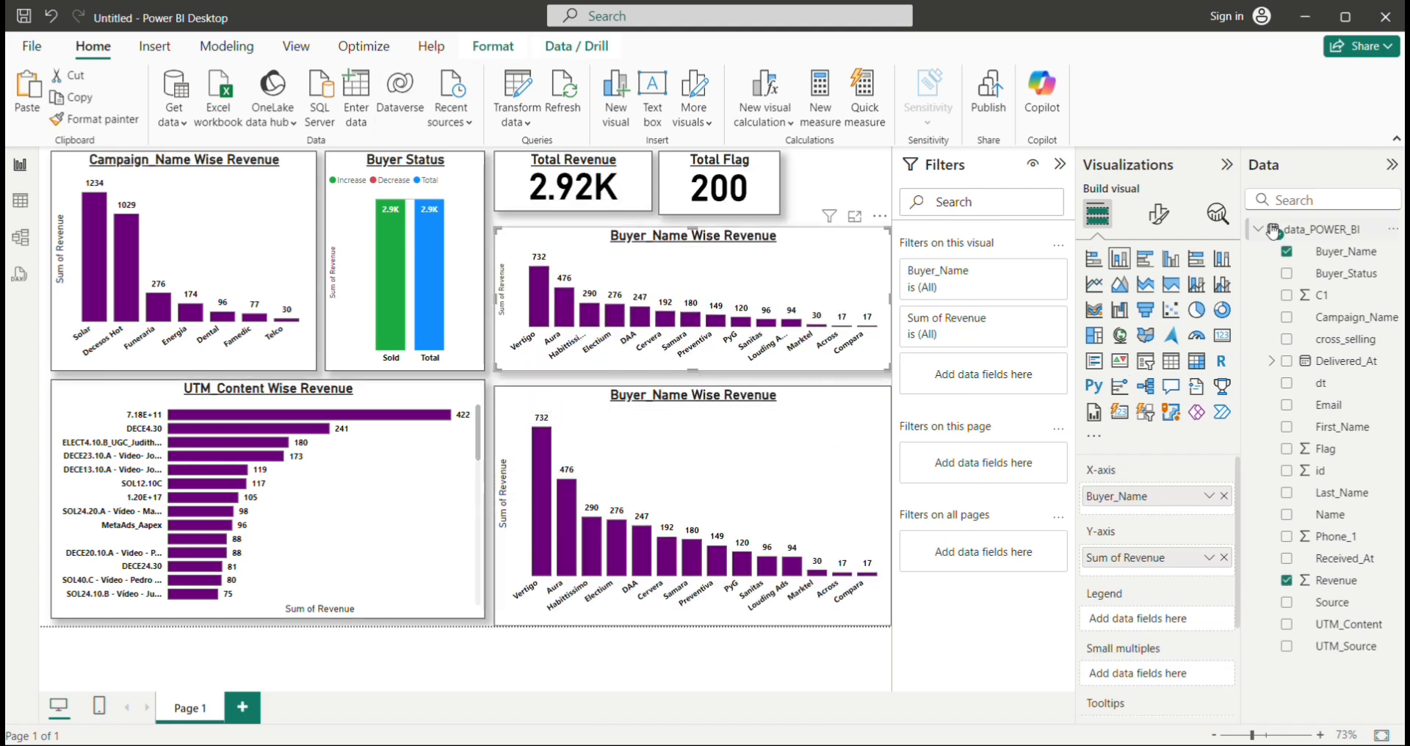
Remove Buyer_Name and Revenue from the copied chart and convert it to a table visual
click(1287, 252)
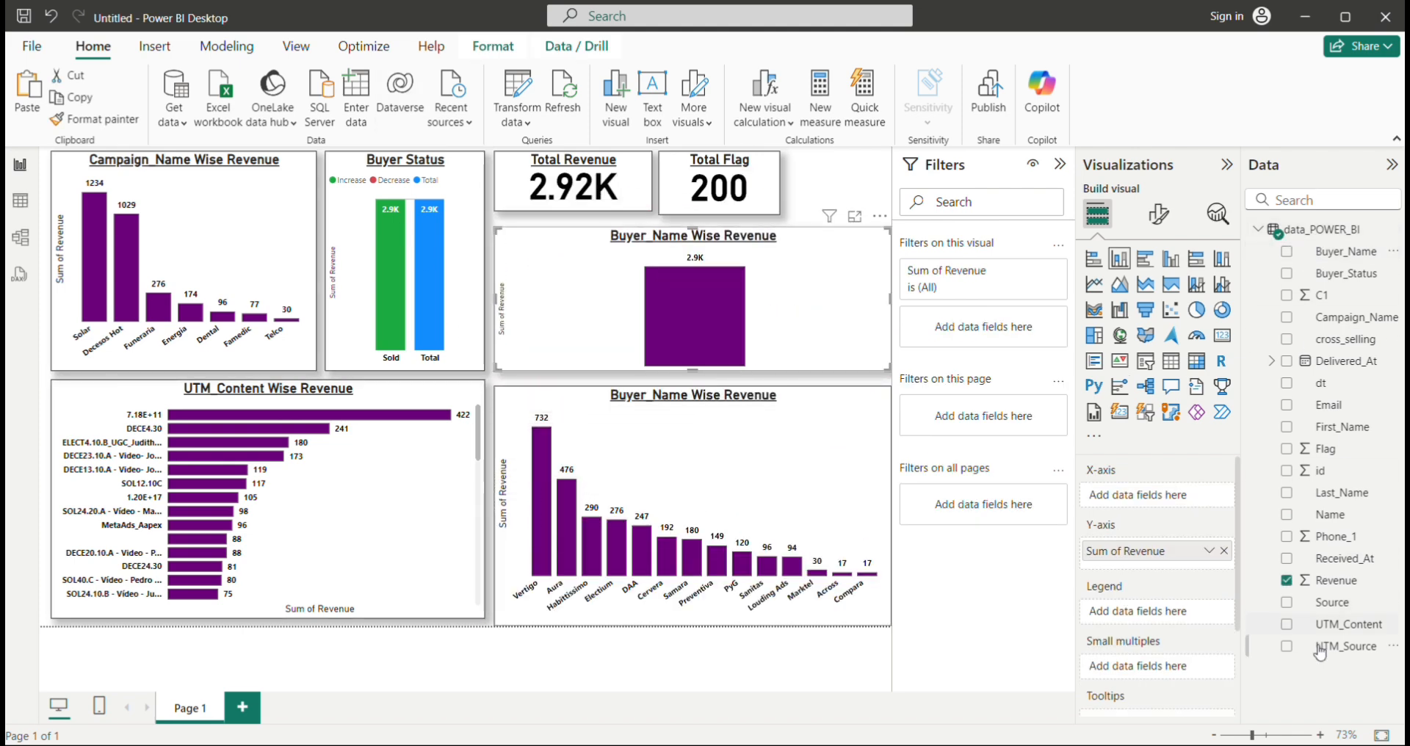
click(1287, 581)
click(1171, 362)
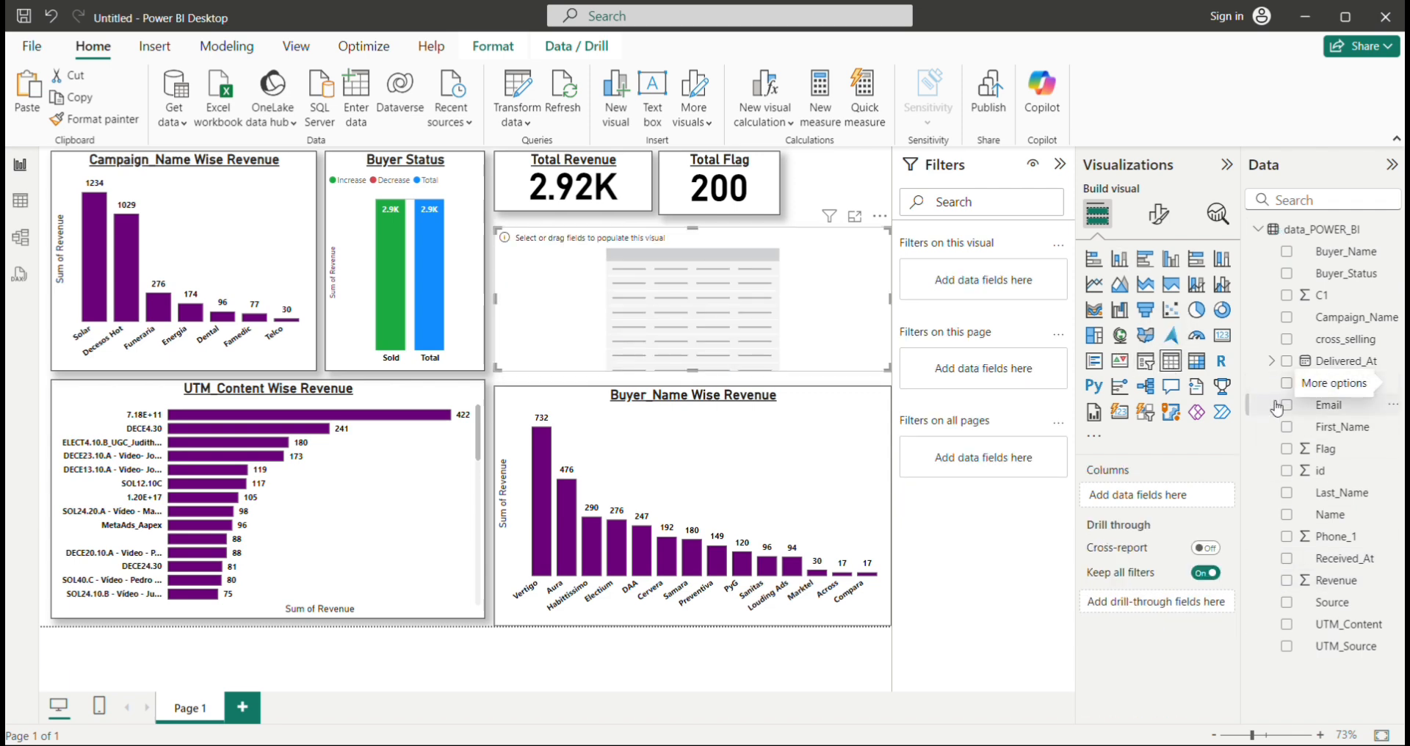
Add the Name, Phone_1, Email and C1 fields to the table as columns
click(1287, 515)
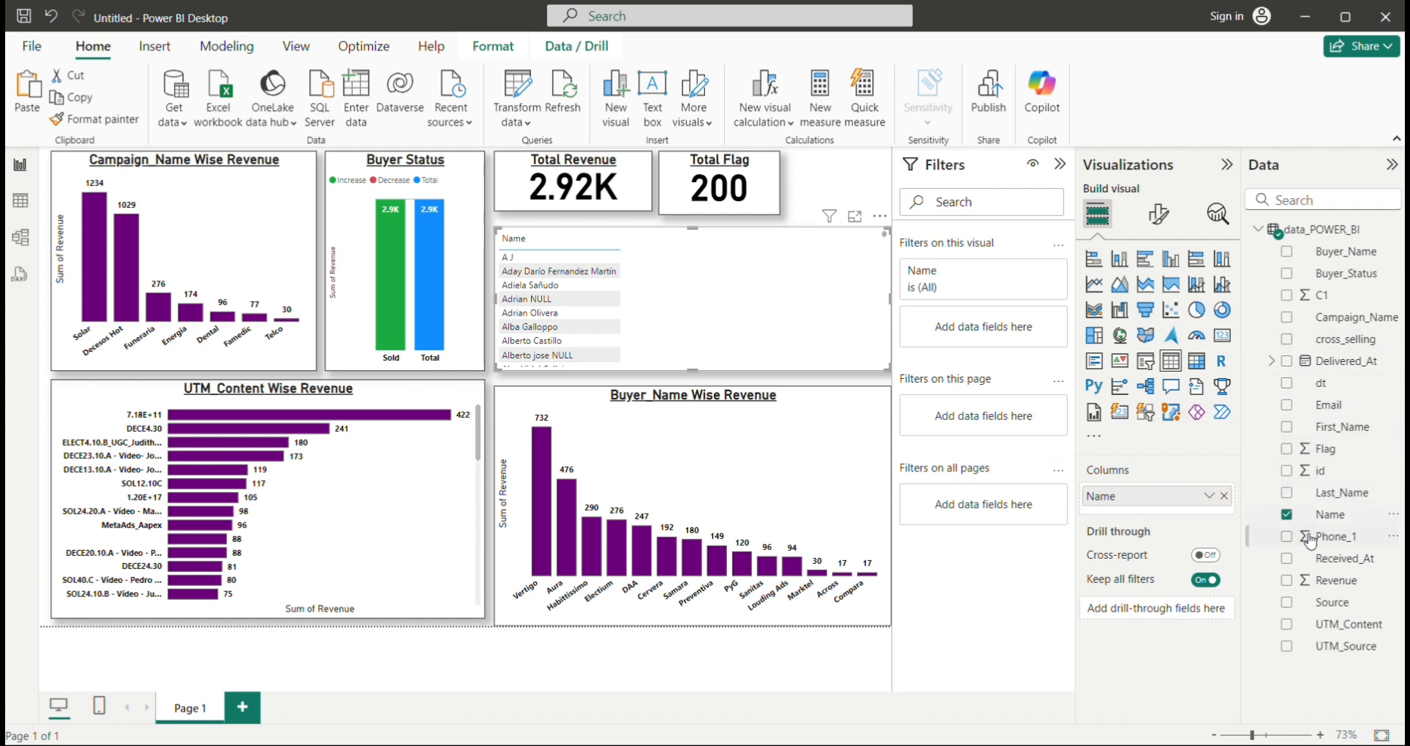
click(1287, 537)
click(1288, 407)
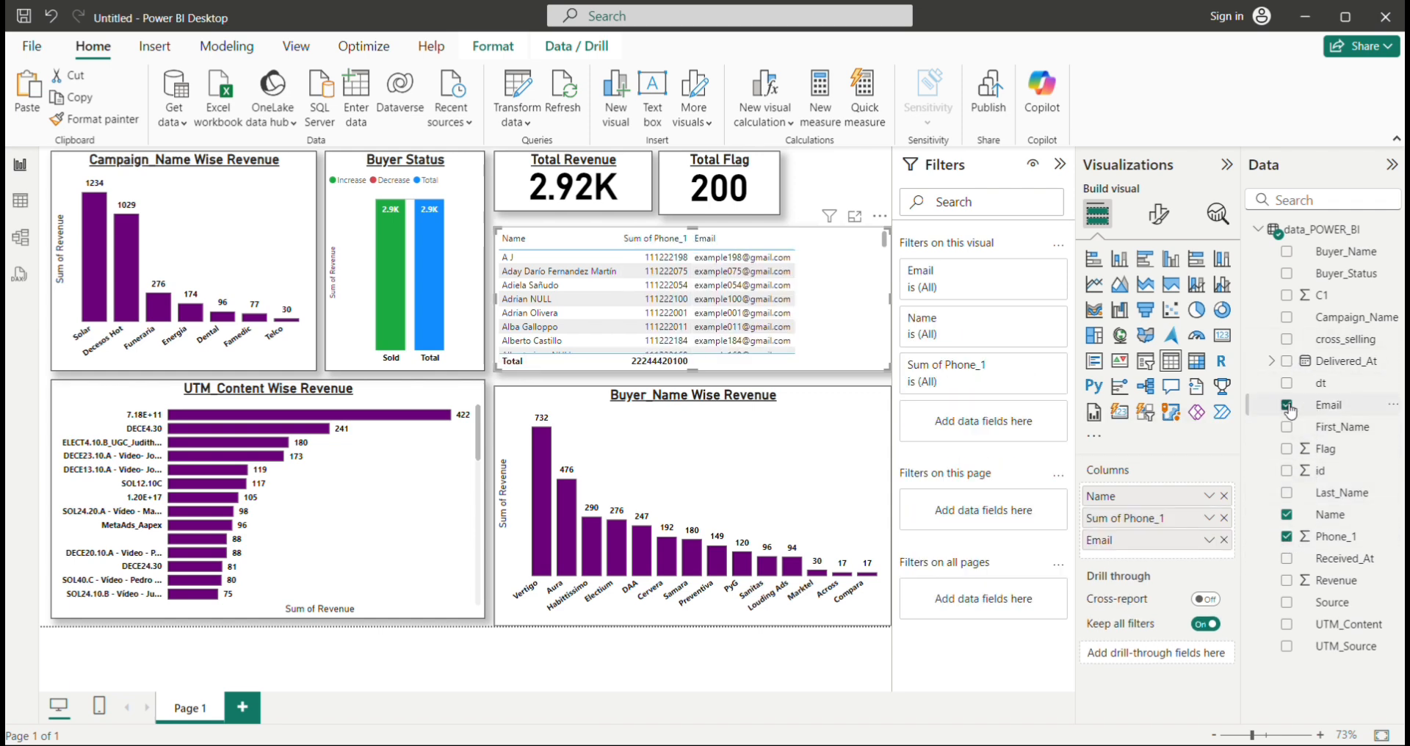
click(1287, 297)
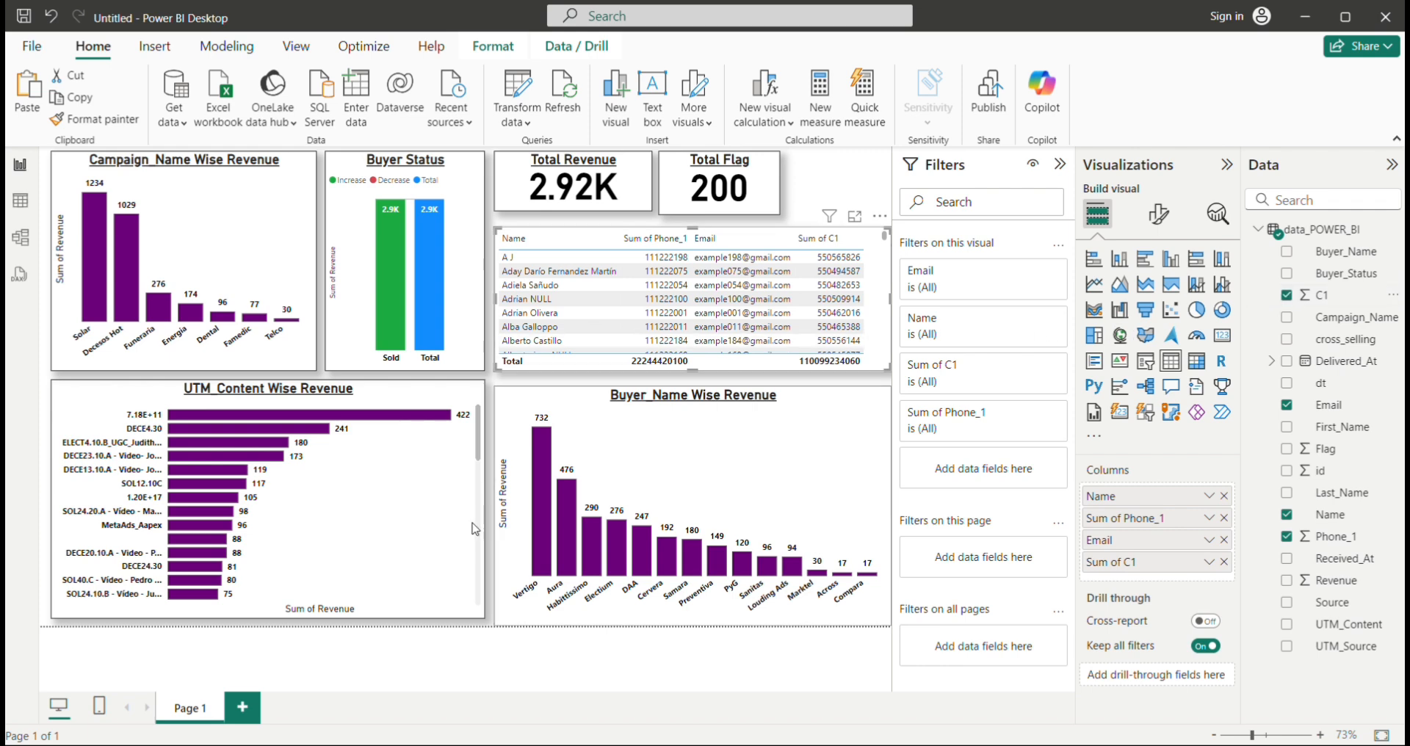
Turn off the table's total values and extend its lower edge slightly towards the Buyer_Name chart
click(1158, 214)
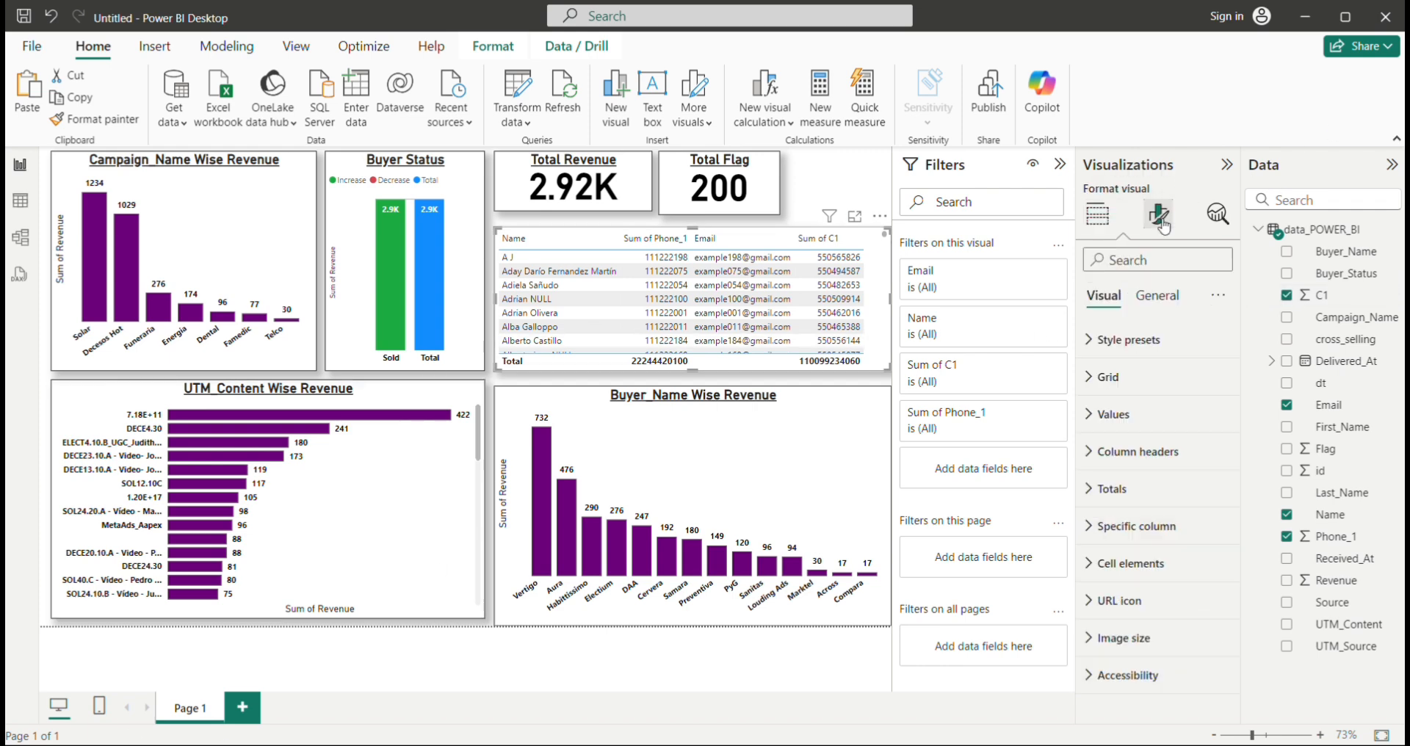
click(1143, 489)
click(1211, 532)
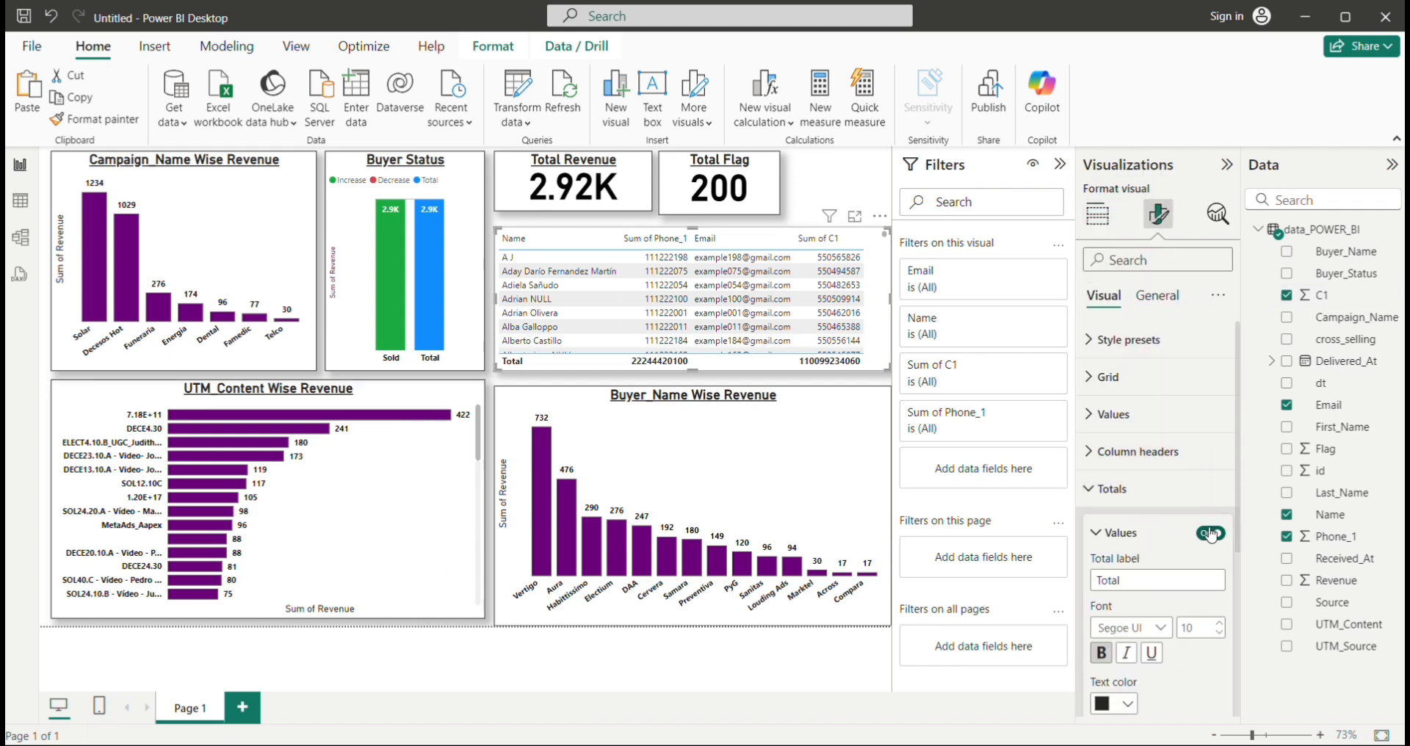
click(837, 169)
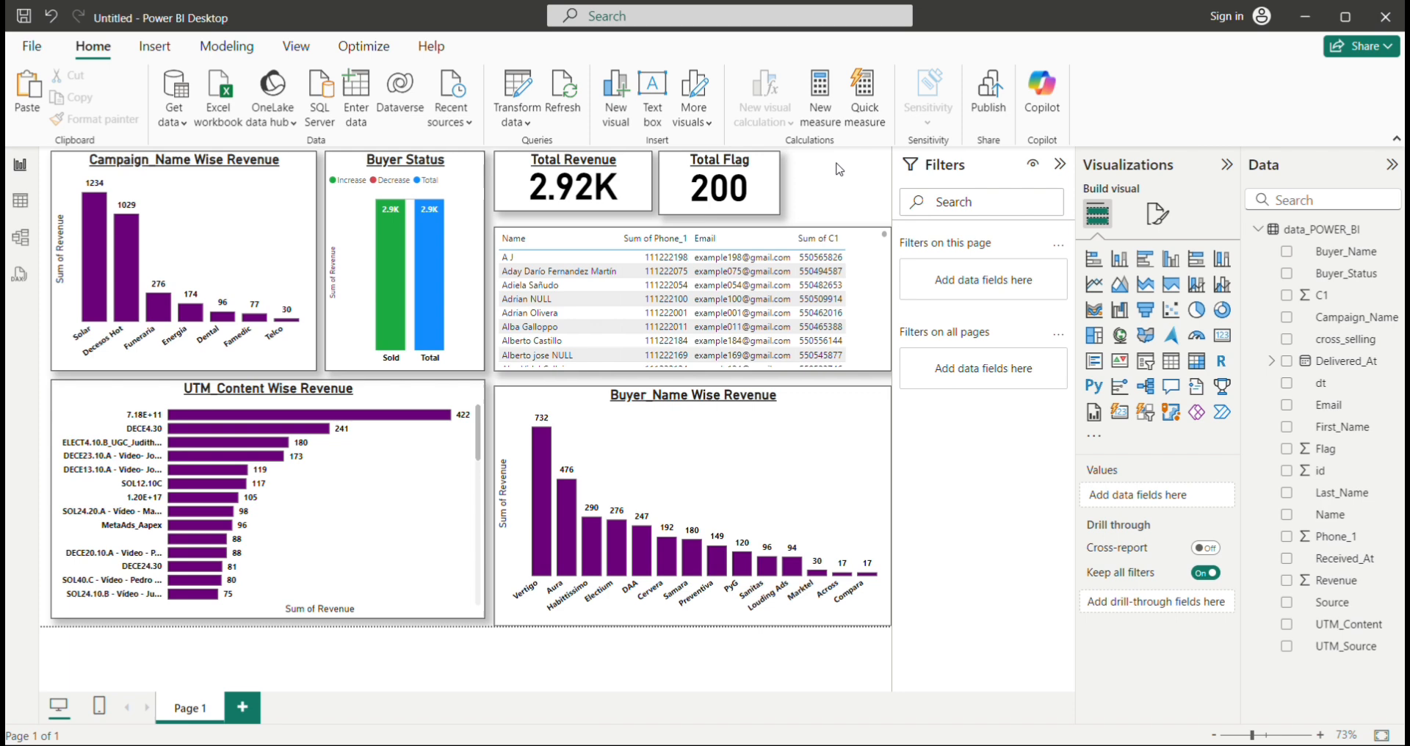
click(878, 363)
drag(883, 366, 887, 378)
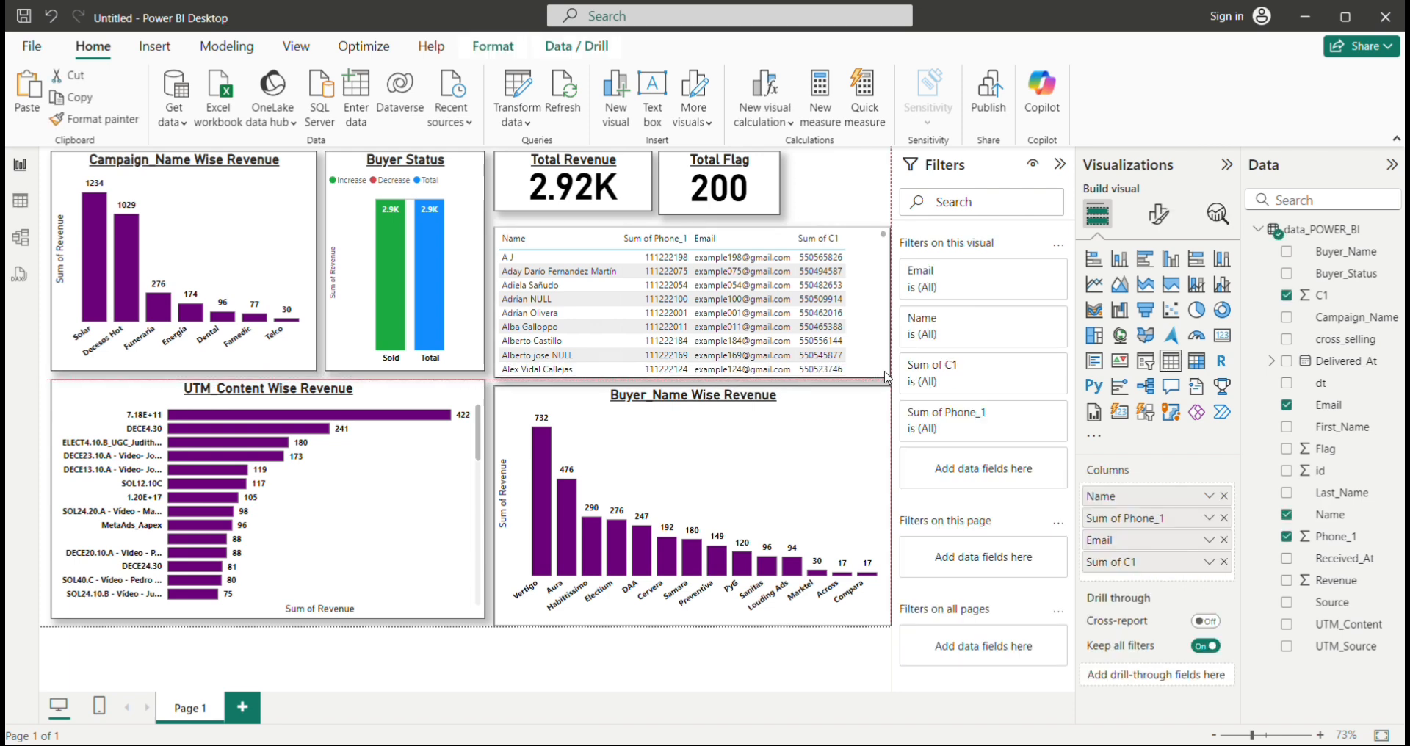
Set the color of the table's horizontal gridlines to black
click(1158, 214)
click(1155, 395)
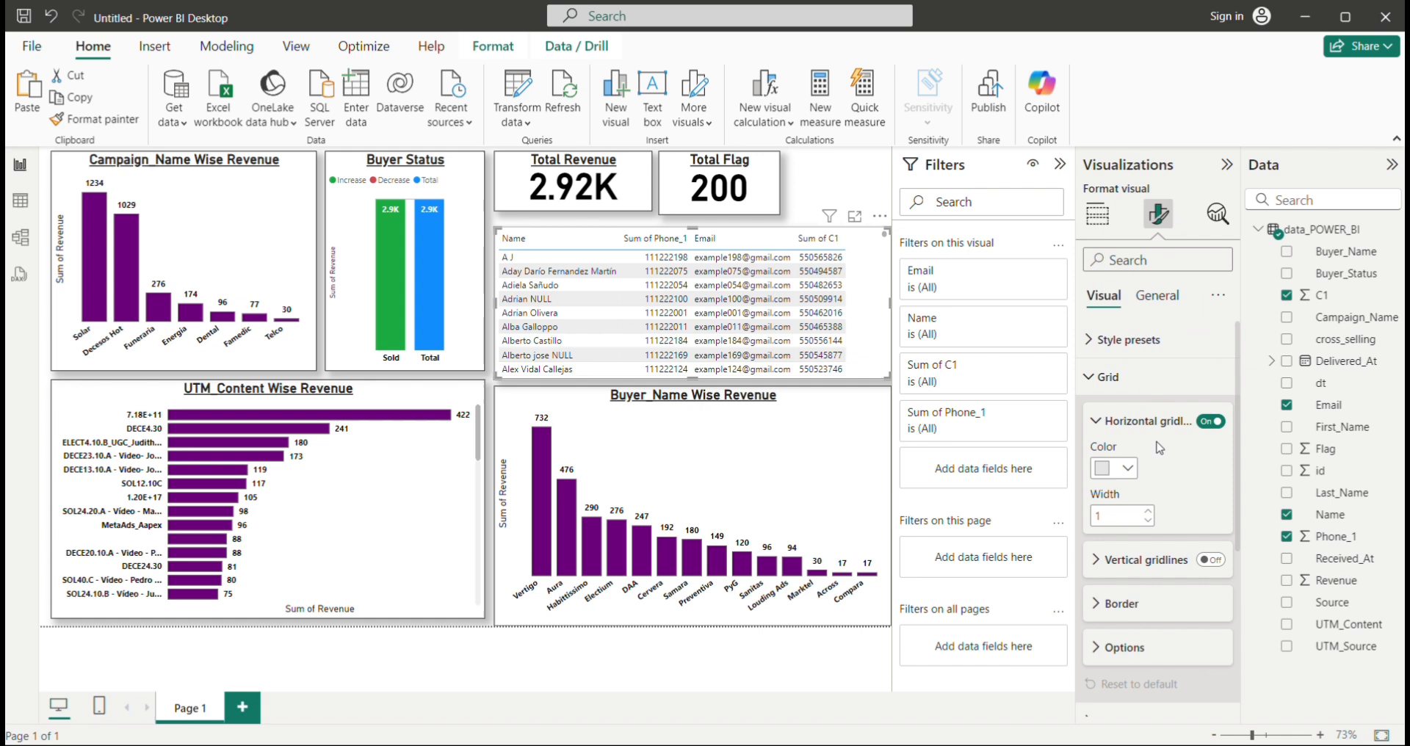
click(1130, 470)
click(1128, 158)
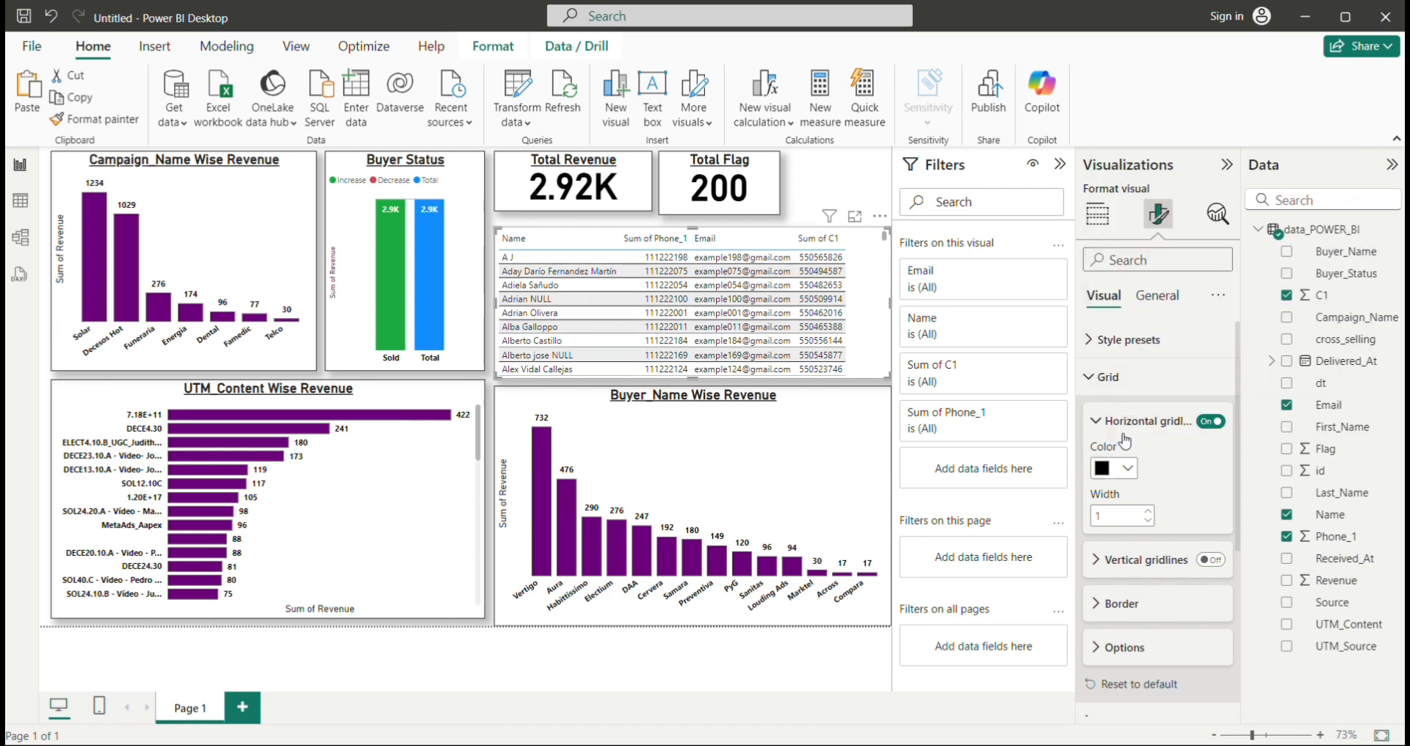
Turn on the table's vertical gridlines and set their color to black
click(1210, 560)
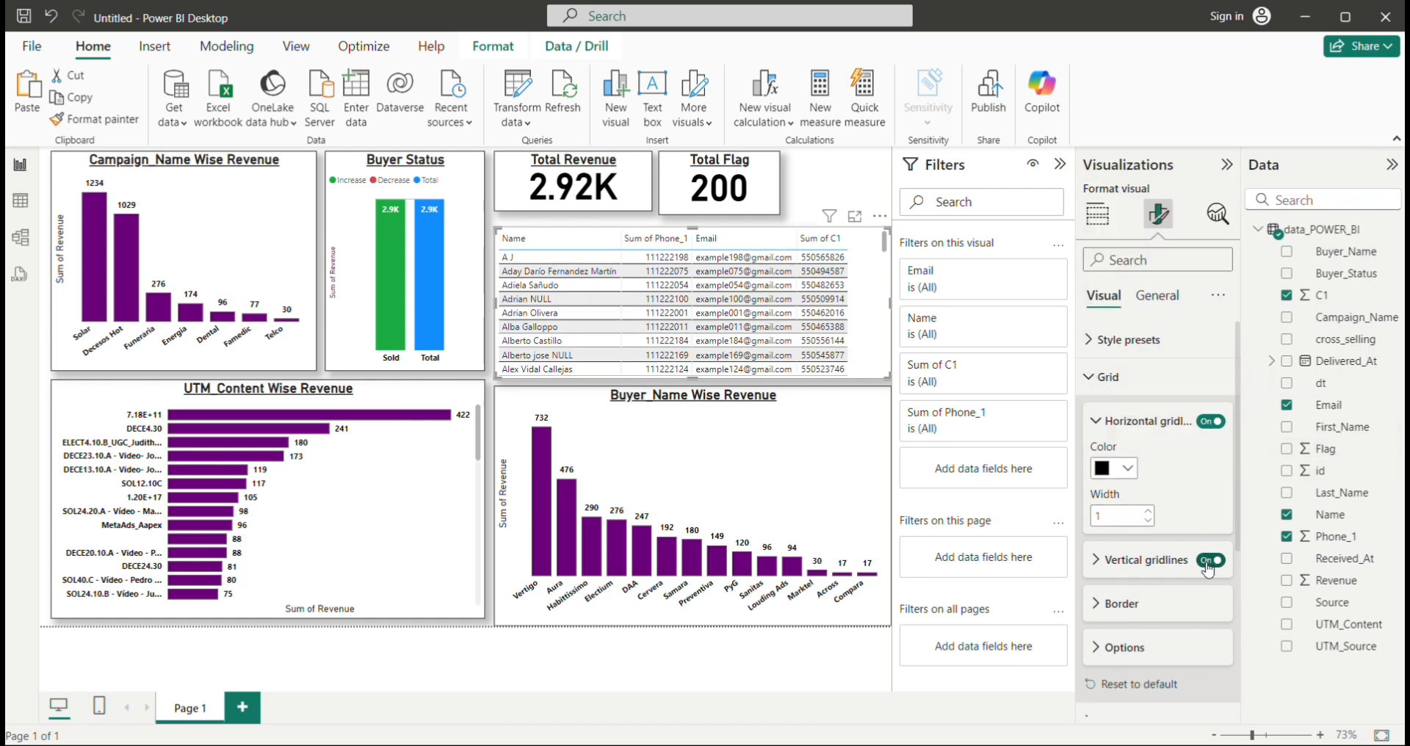
click(1102, 560)
scroll(1116, 514, down, 3)
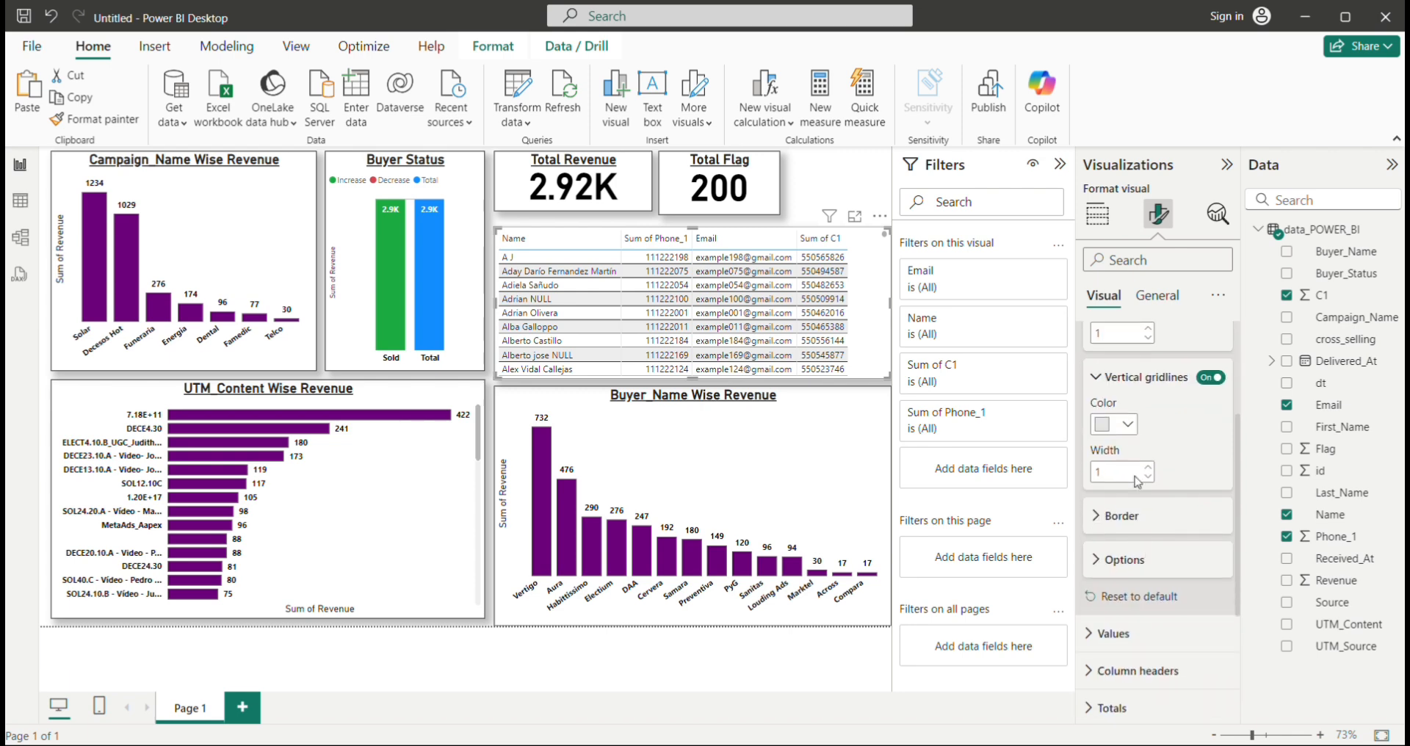
click(1130, 428)
click(1118, 351)
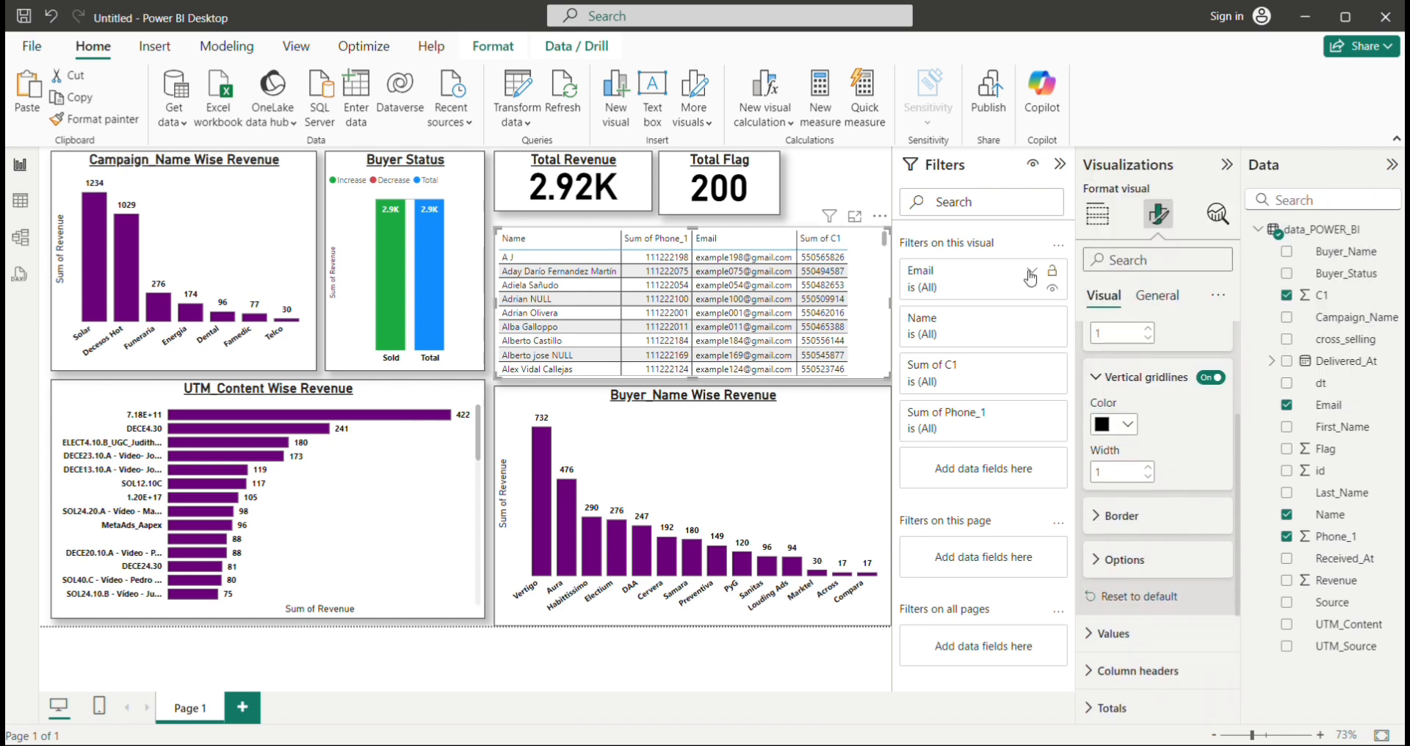
click(823, 190)
Make the text of the table's values bold
click(876, 303)
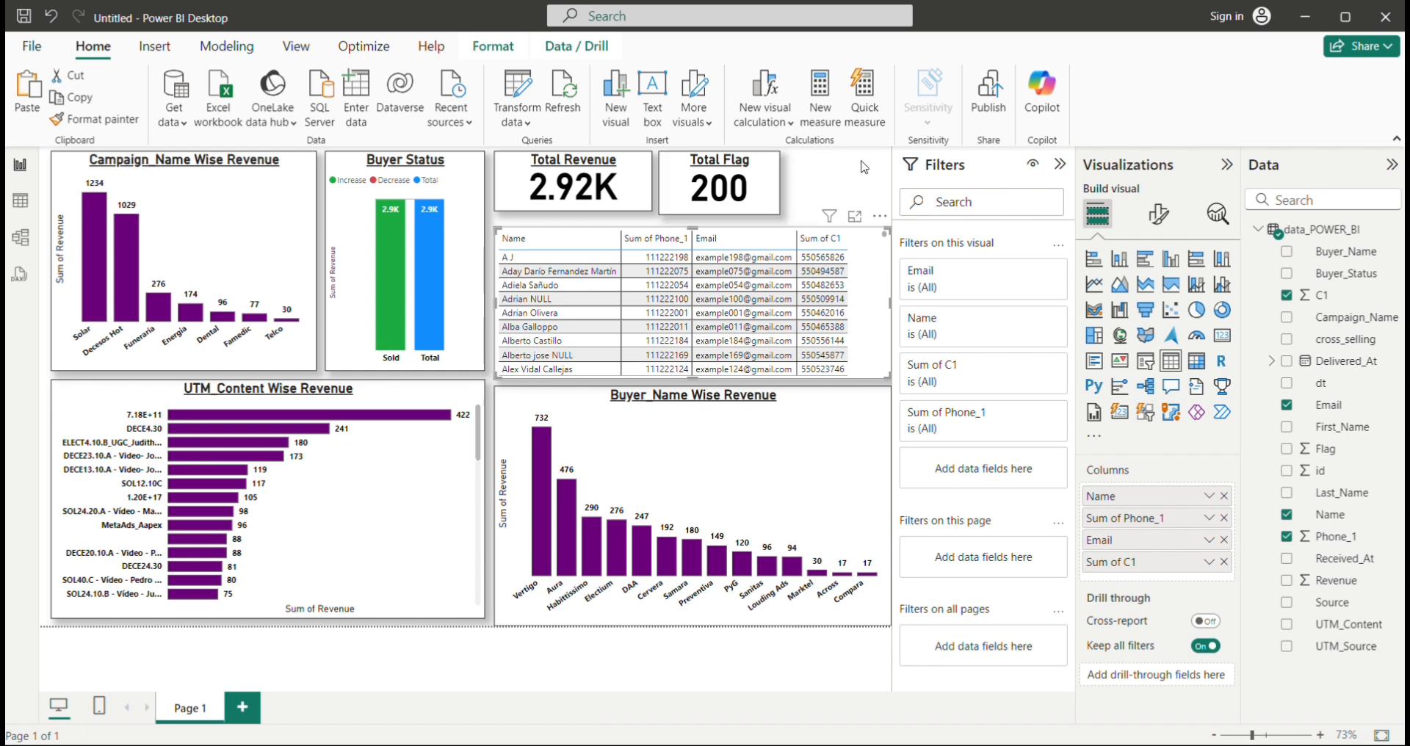
click(1159, 214)
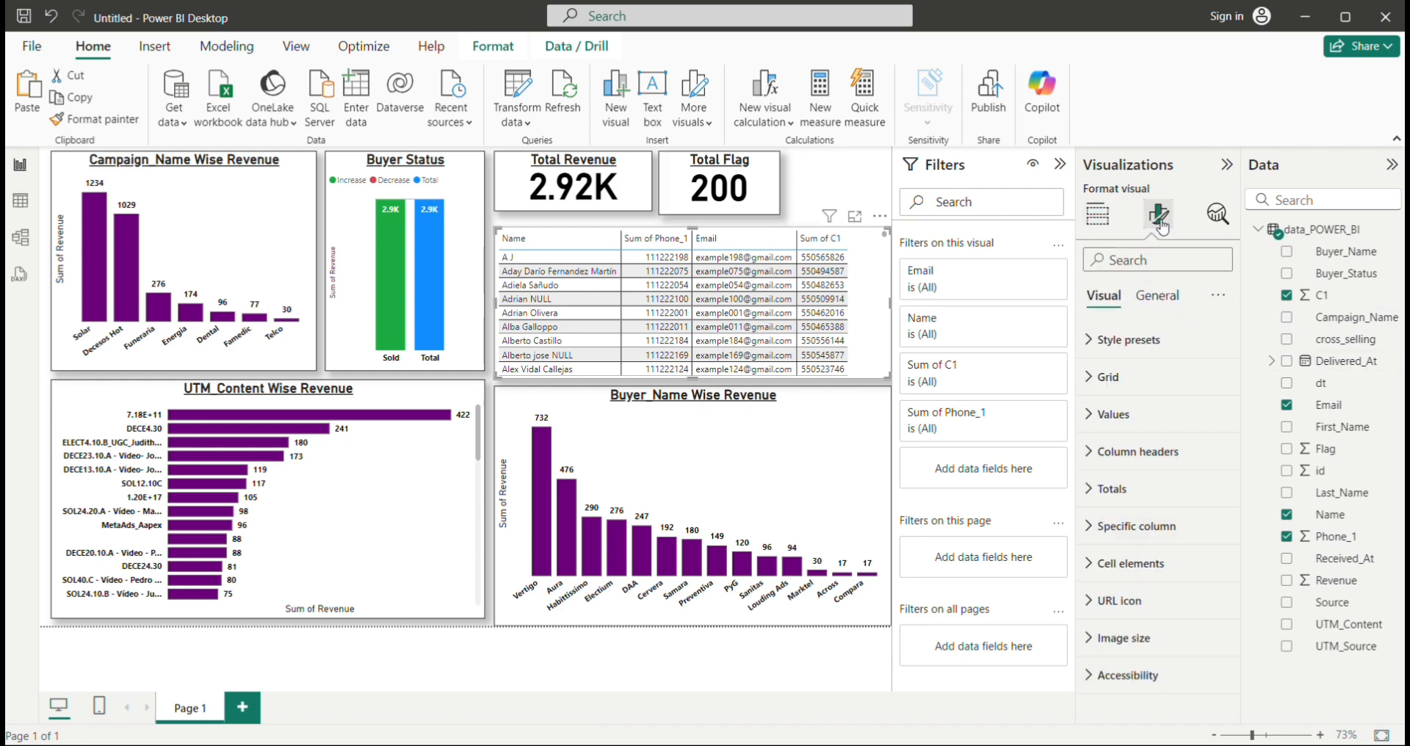
click(1131, 342)
scroll(1157, 471, down, 2)
click(1142, 438)
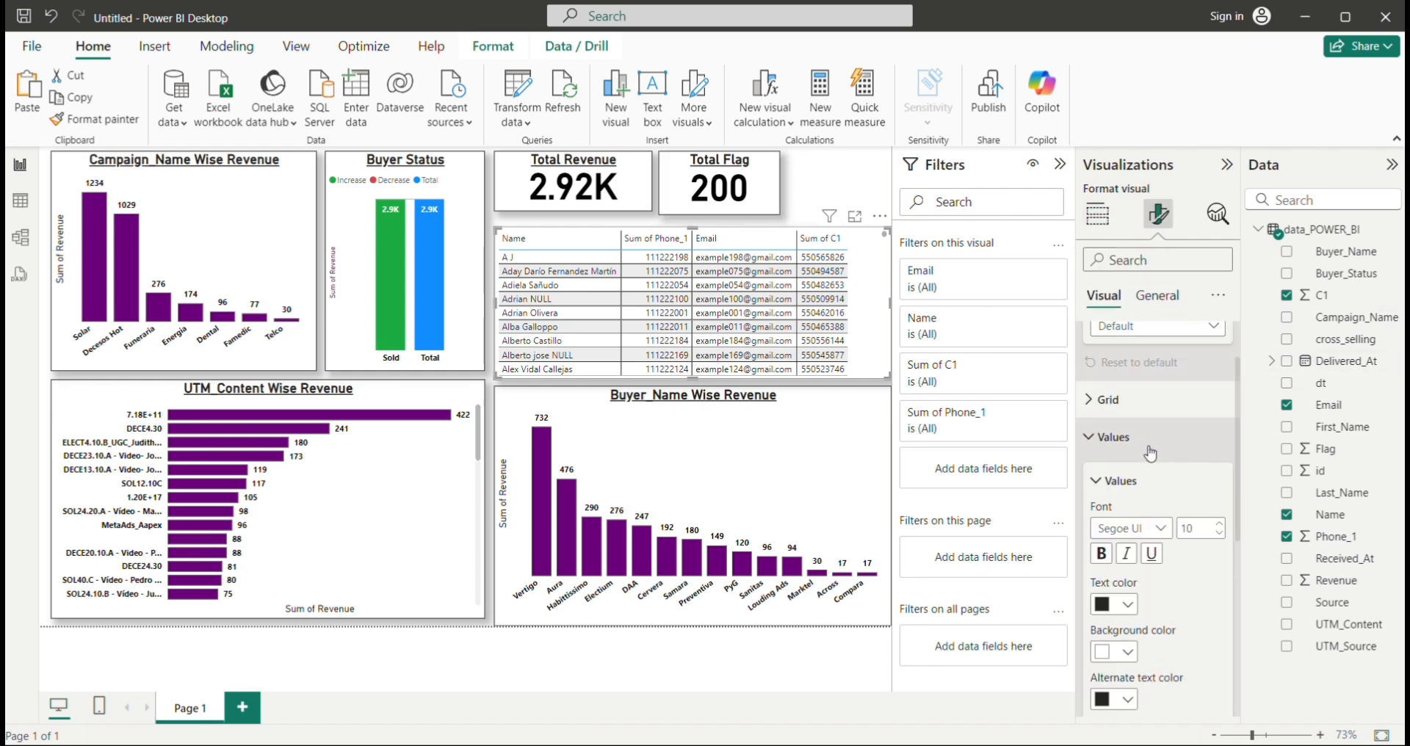
scroll(1146, 440, down, 3)
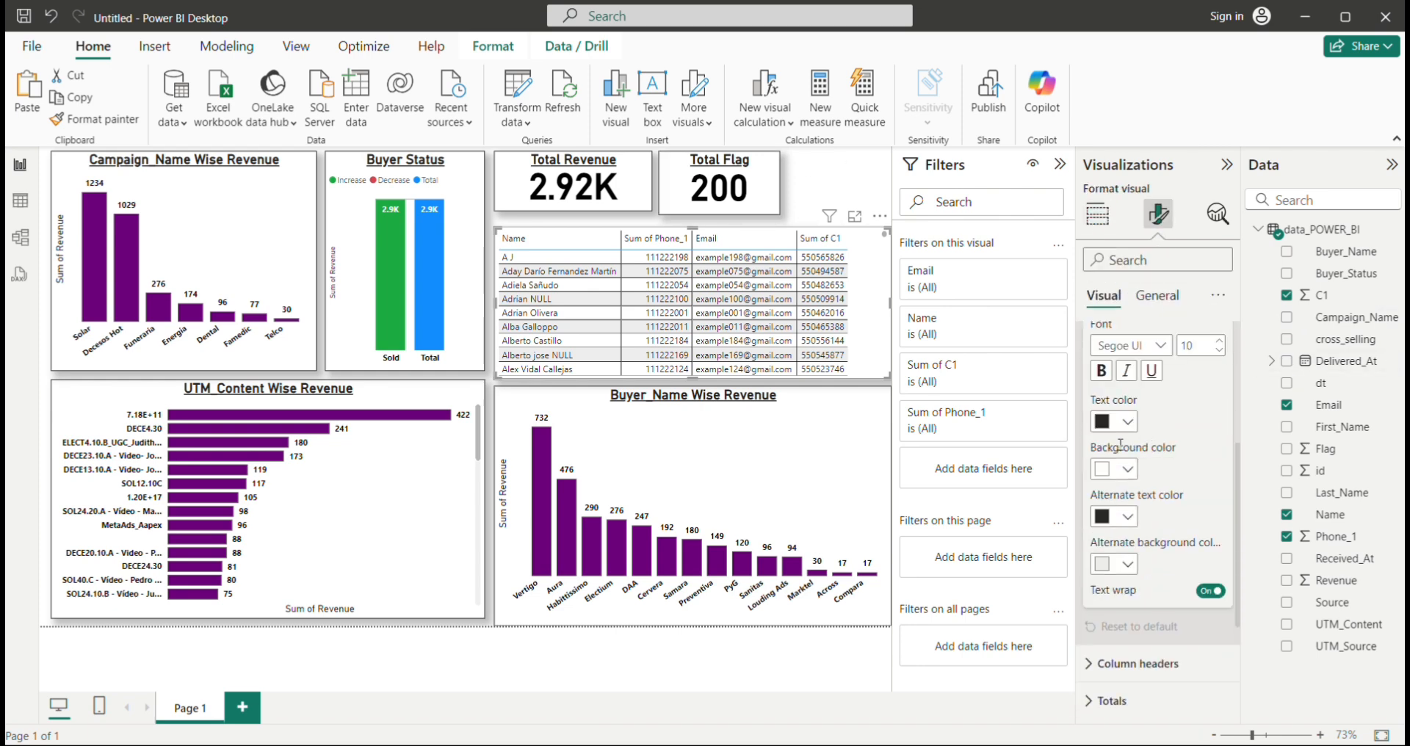
click(1103, 371)
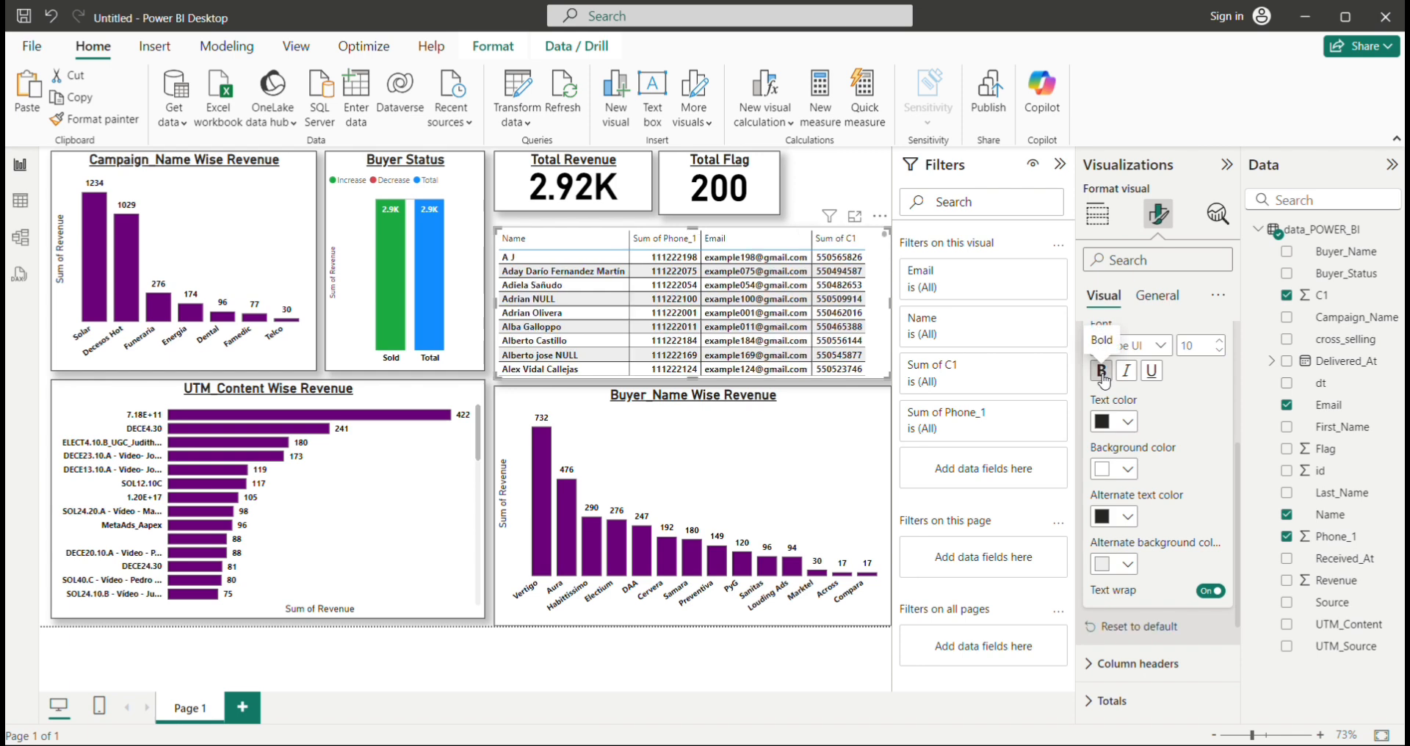
click(1220, 343)
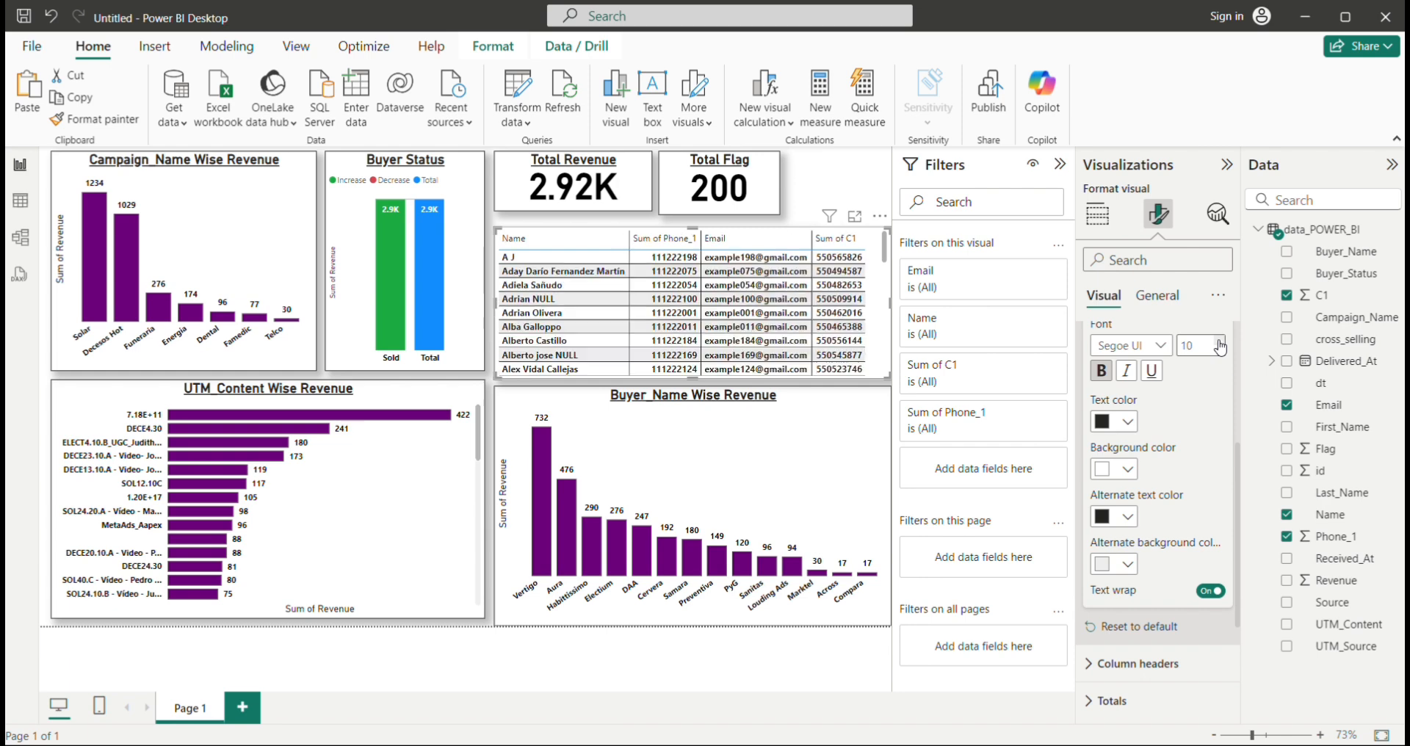
Make the text of the table's column headers bold
scroll(1131, 542, down, 3)
click(1131, 475)
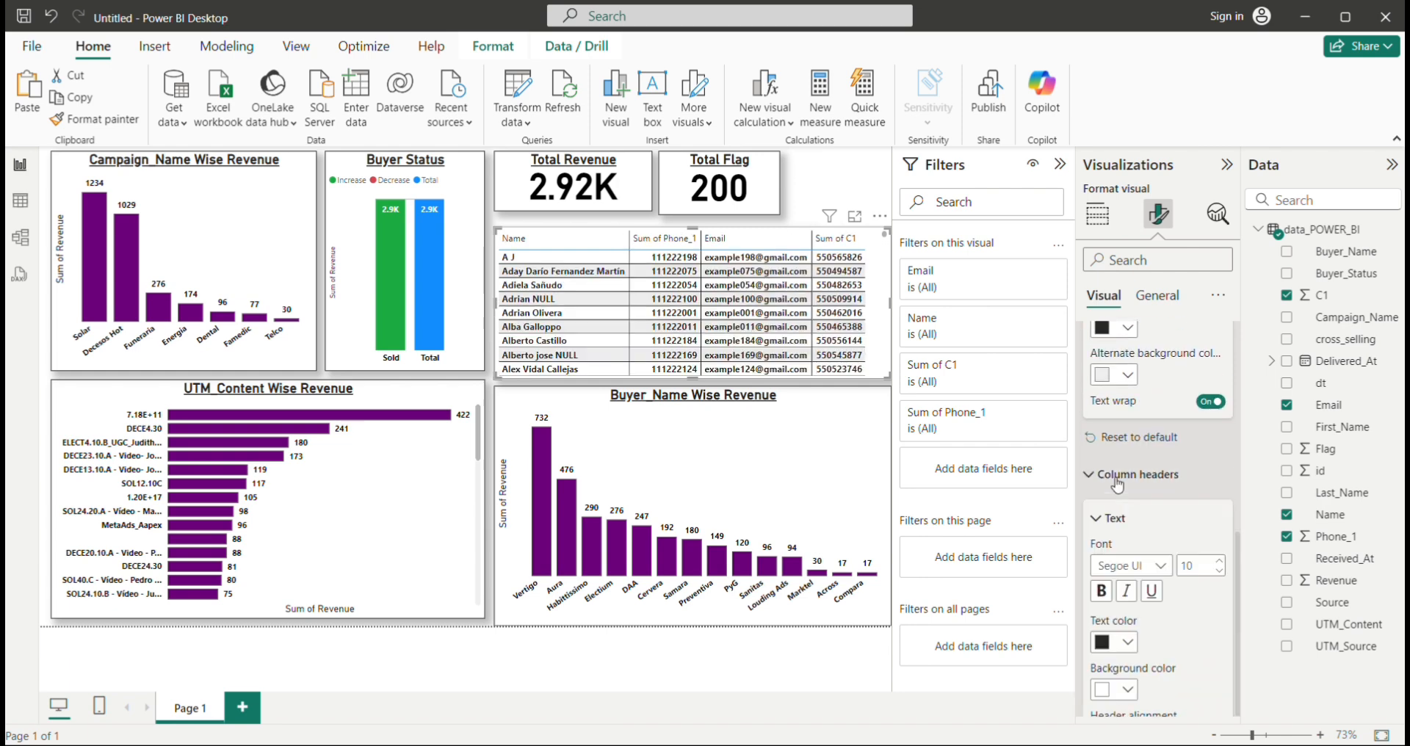
click(1108, 644)
click(1155, 642)
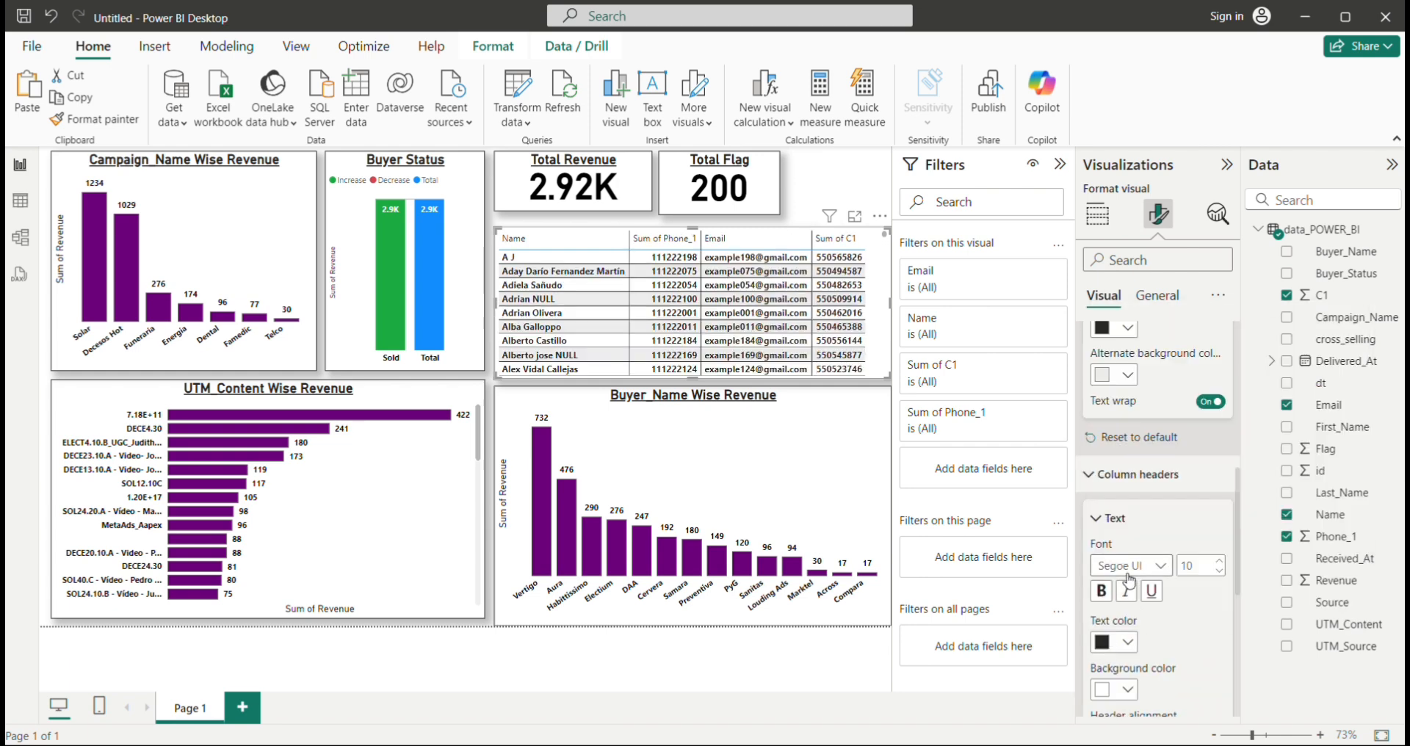
click(1102, 592)
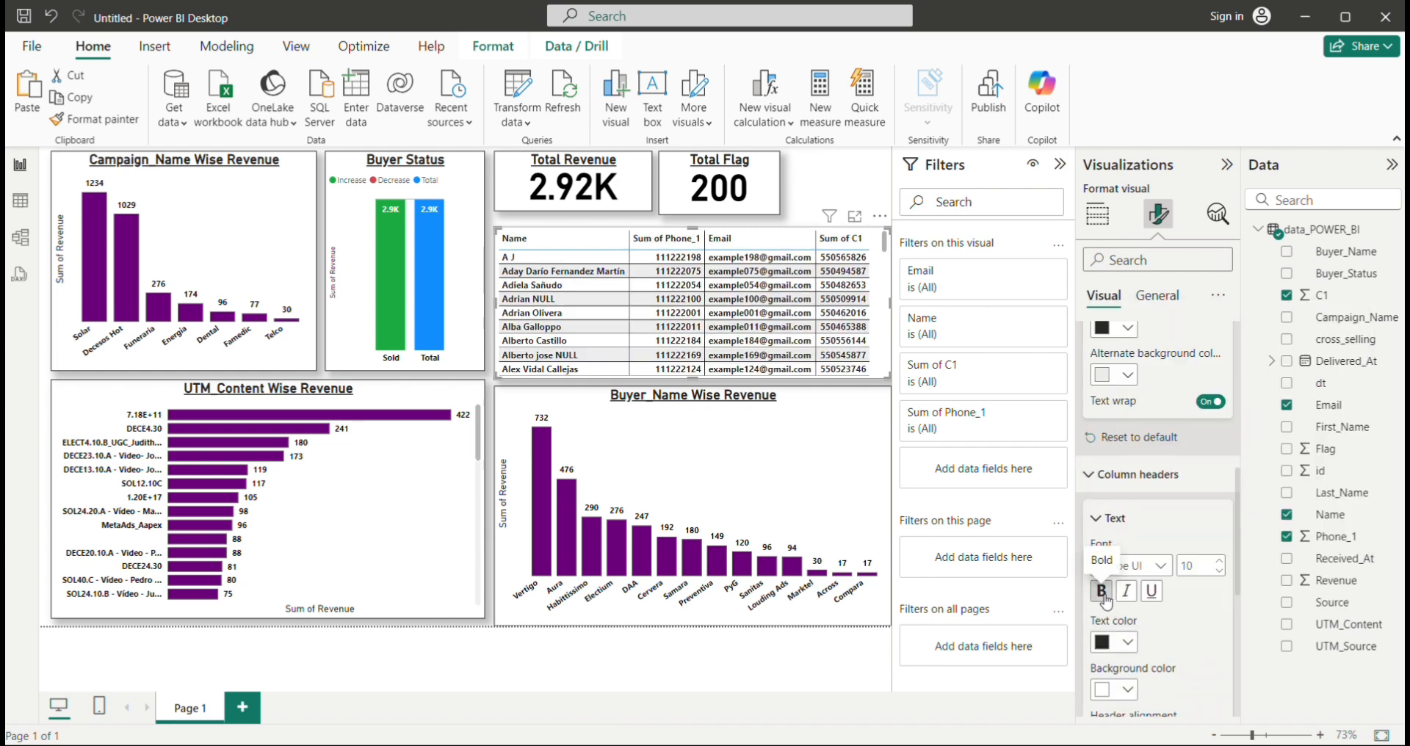
Duplicate the Total Flag card and place the copy beside the original, above the contact details table
click(813, 173)
click(768, 203)
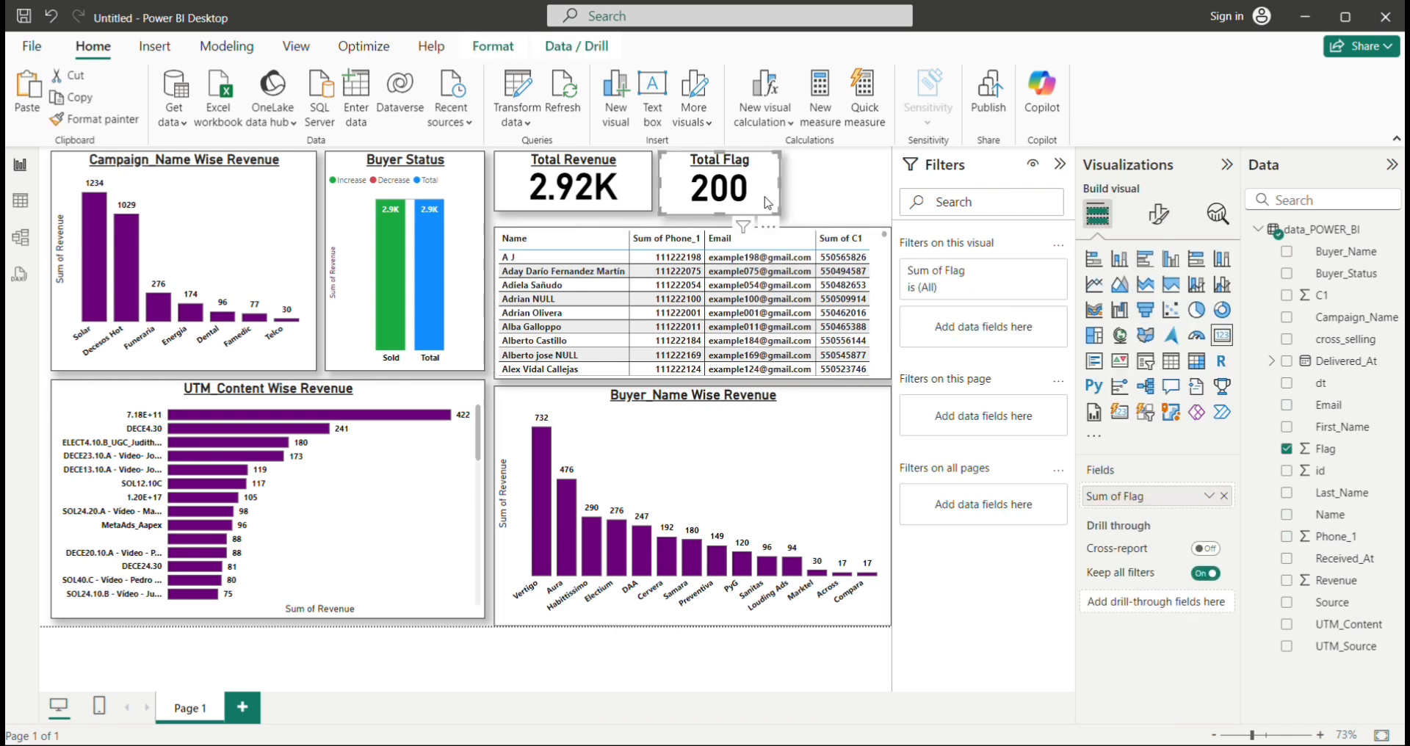
click(827, 194)
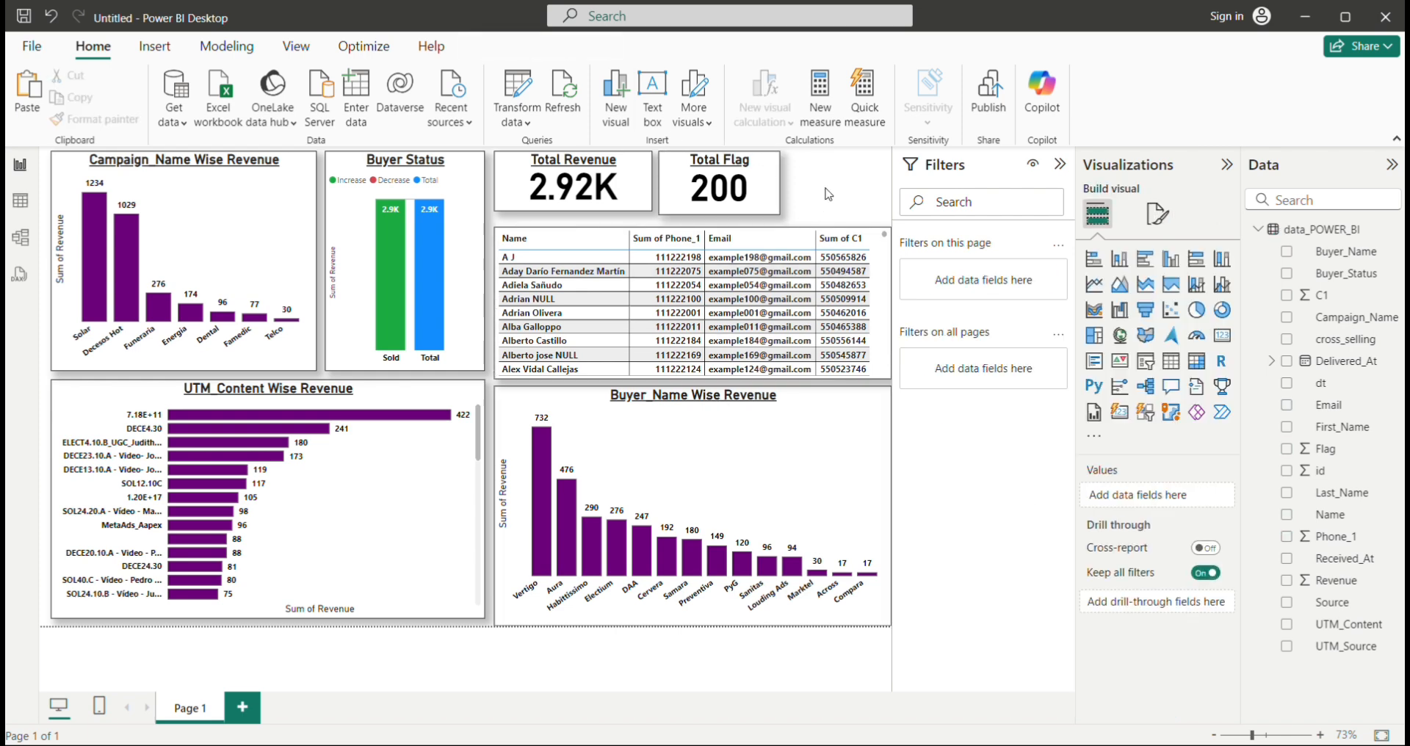
key(ctrl+v)
drag(769, 194, 875, 188)
drag(777, 211, 790, 214)
Convert the copied card into a slicer and replace its Flag field with Buyer_Name
click(1144, 359)
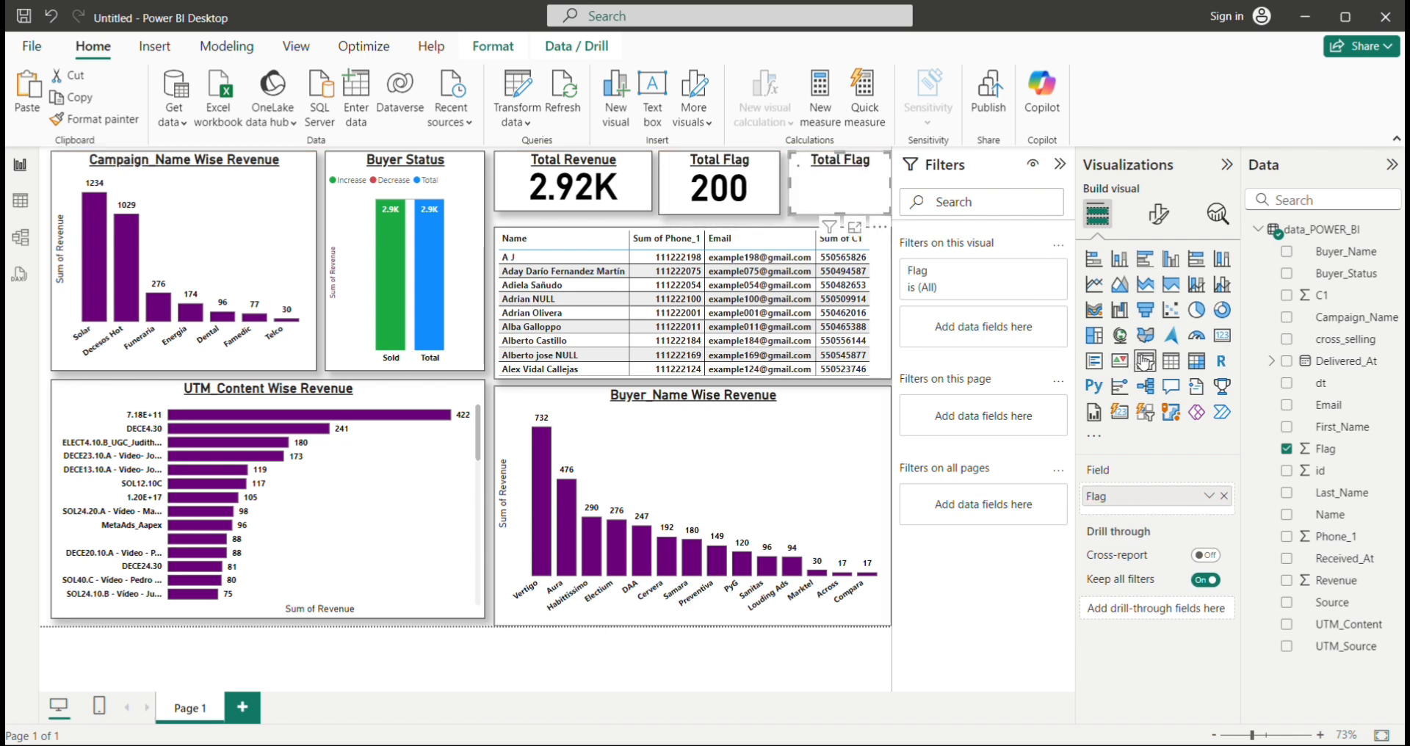
click(1288, 449)
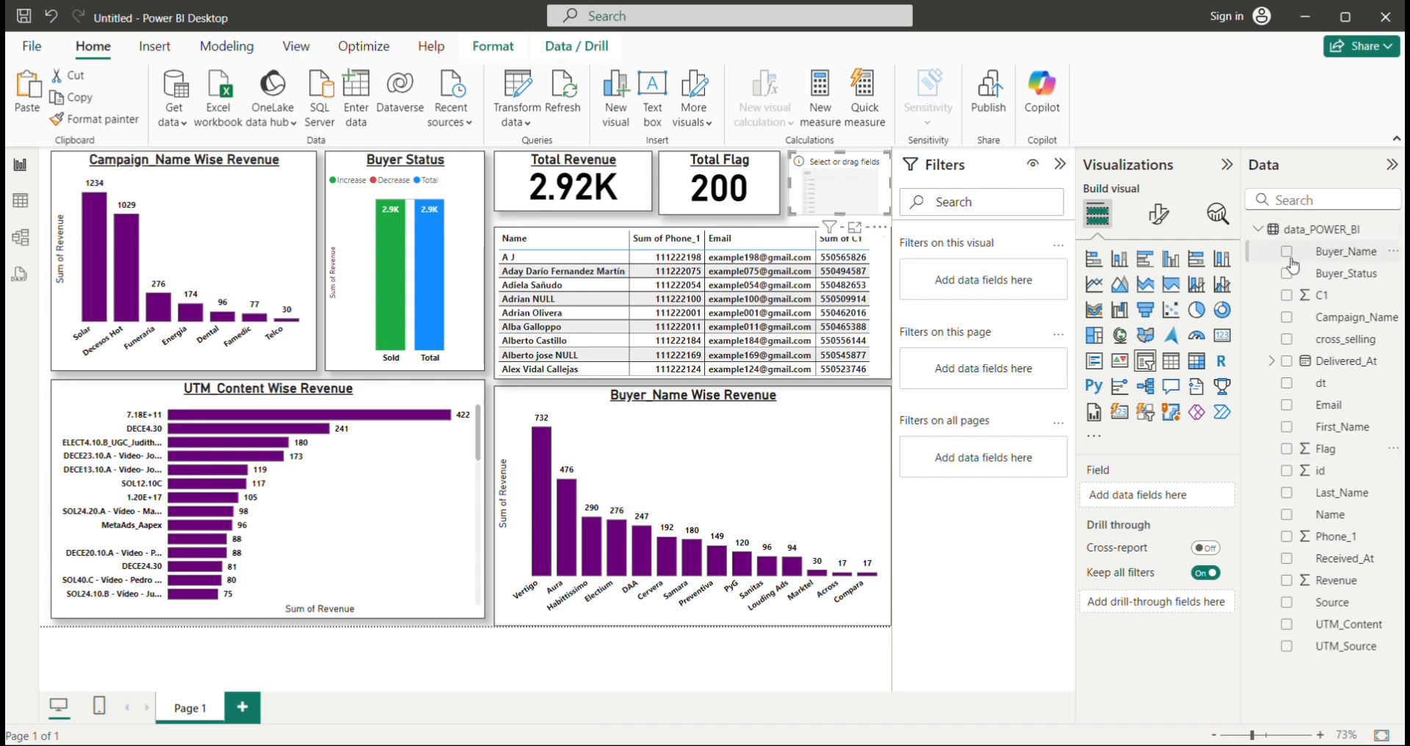
click(1287, 251)
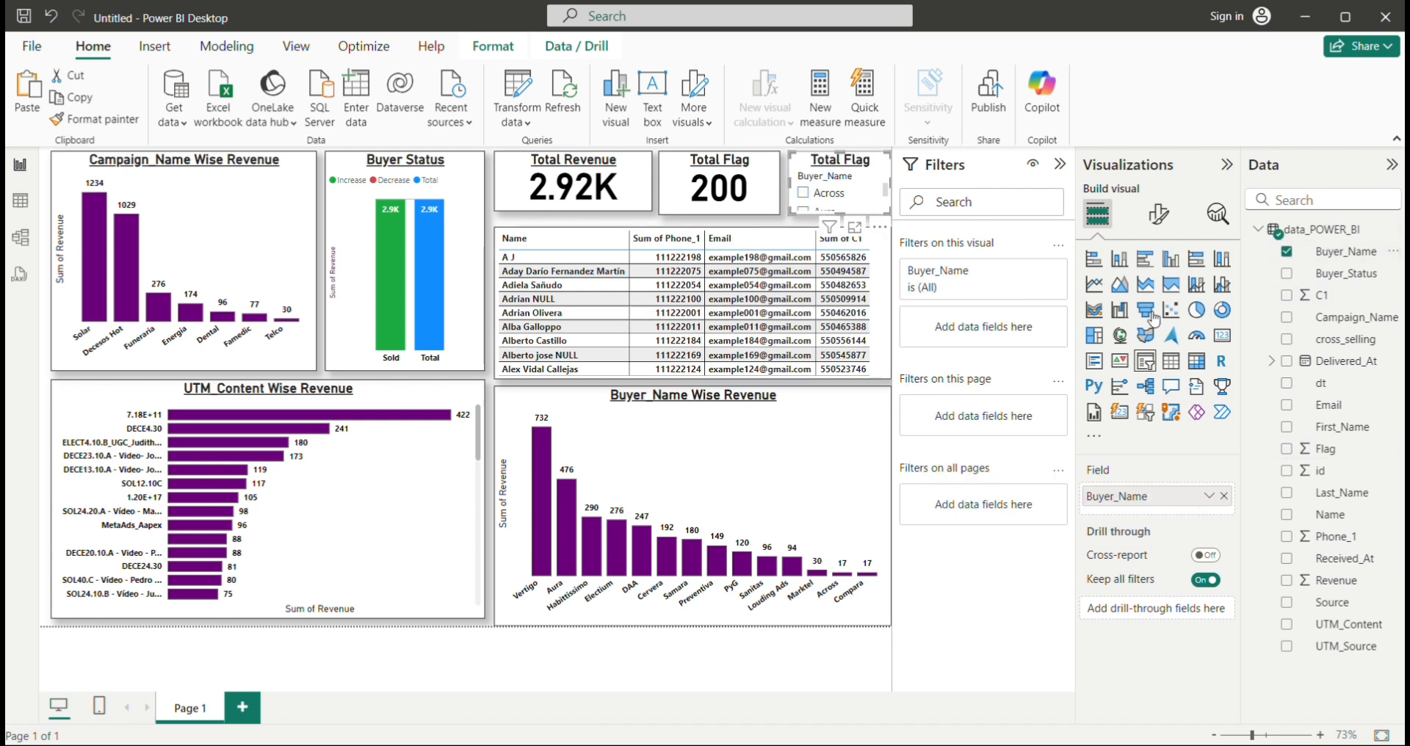
Change the slicer's title to "Buyer Name" and set the title's font size to 15
click(1159, 214)
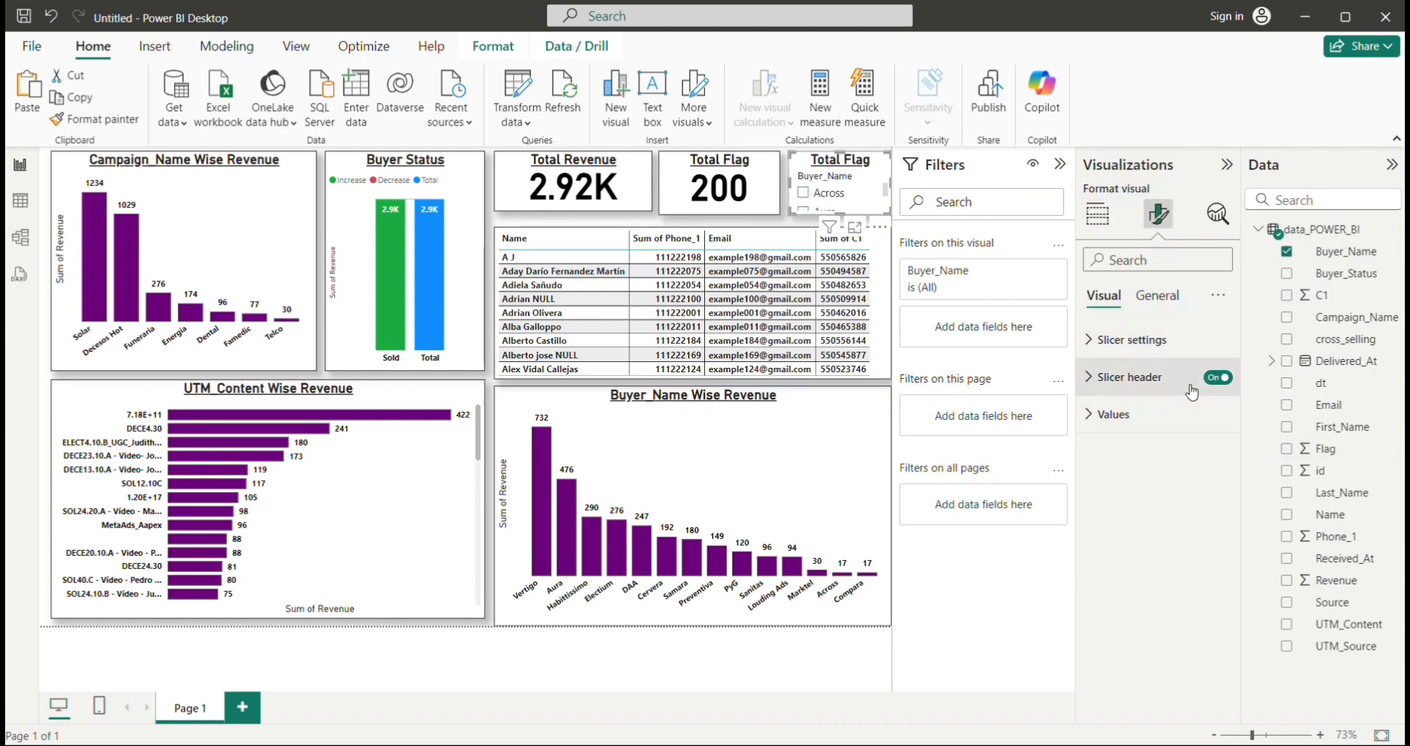
click(1158, 295)
click(1164, 378)
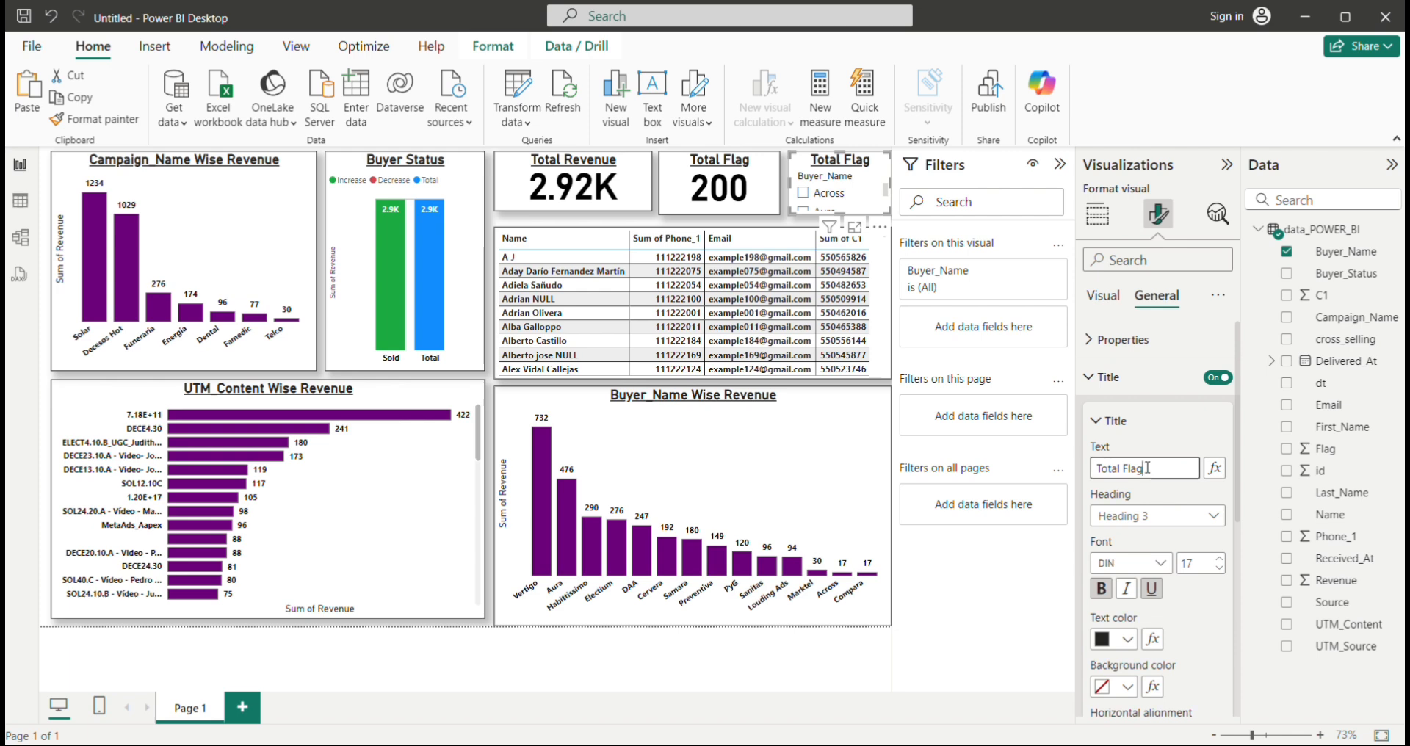
key(BackSpace)
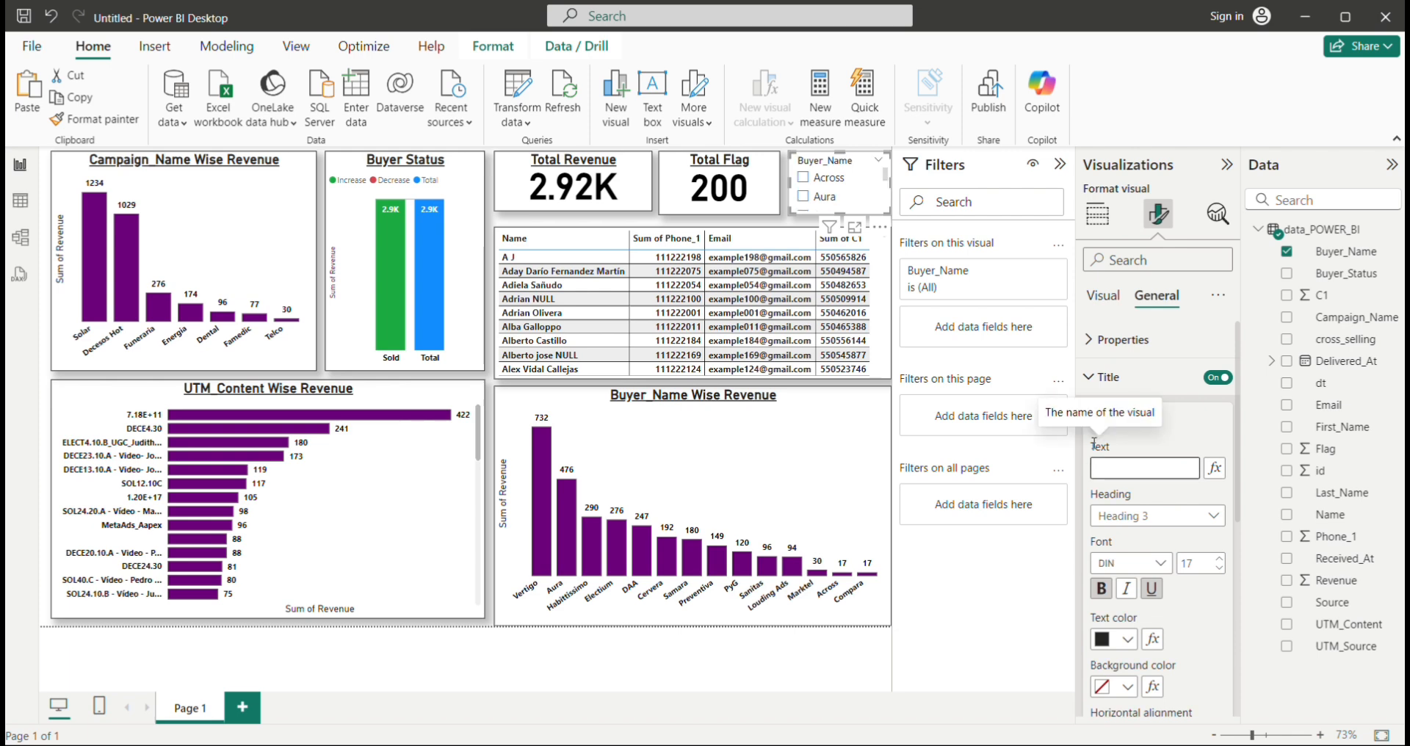
text(b)
key(BackSpace)
text(Buyer Name)
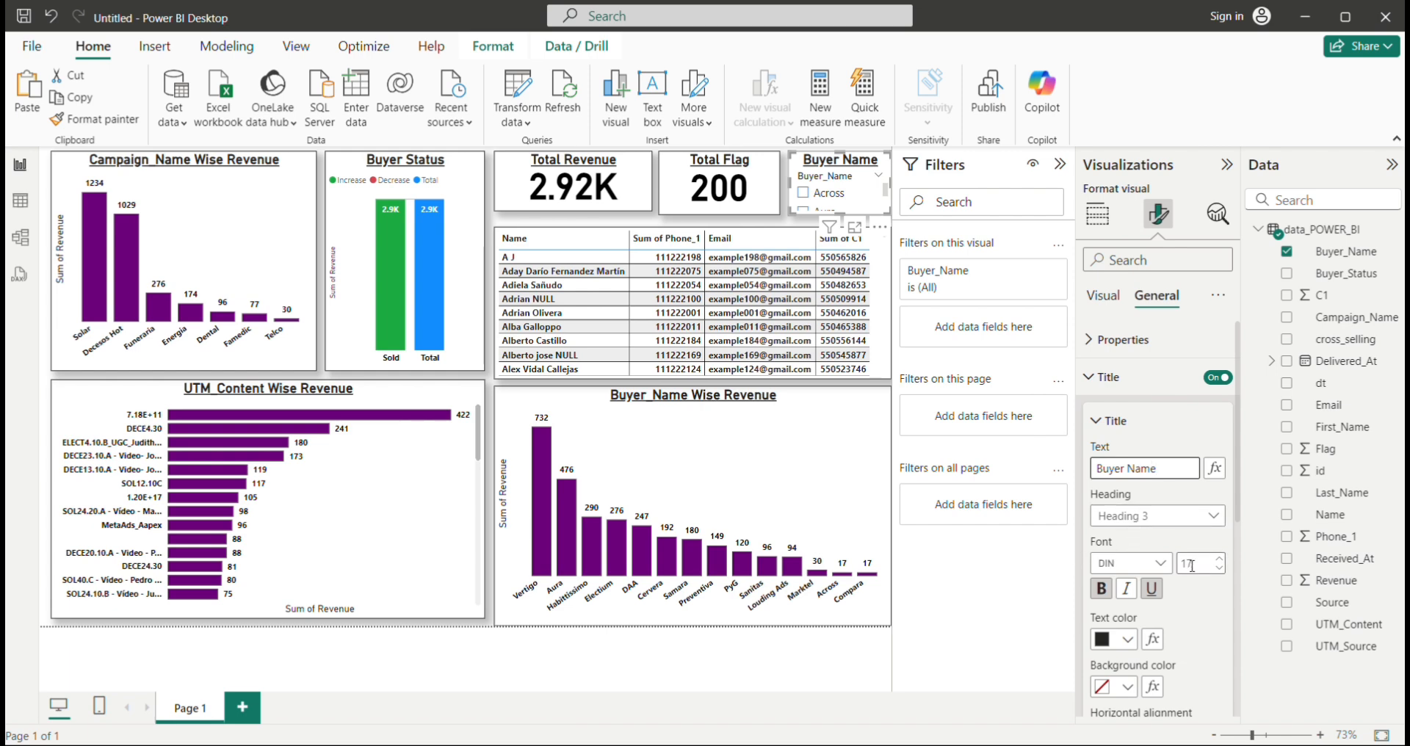
click(1225, 573)
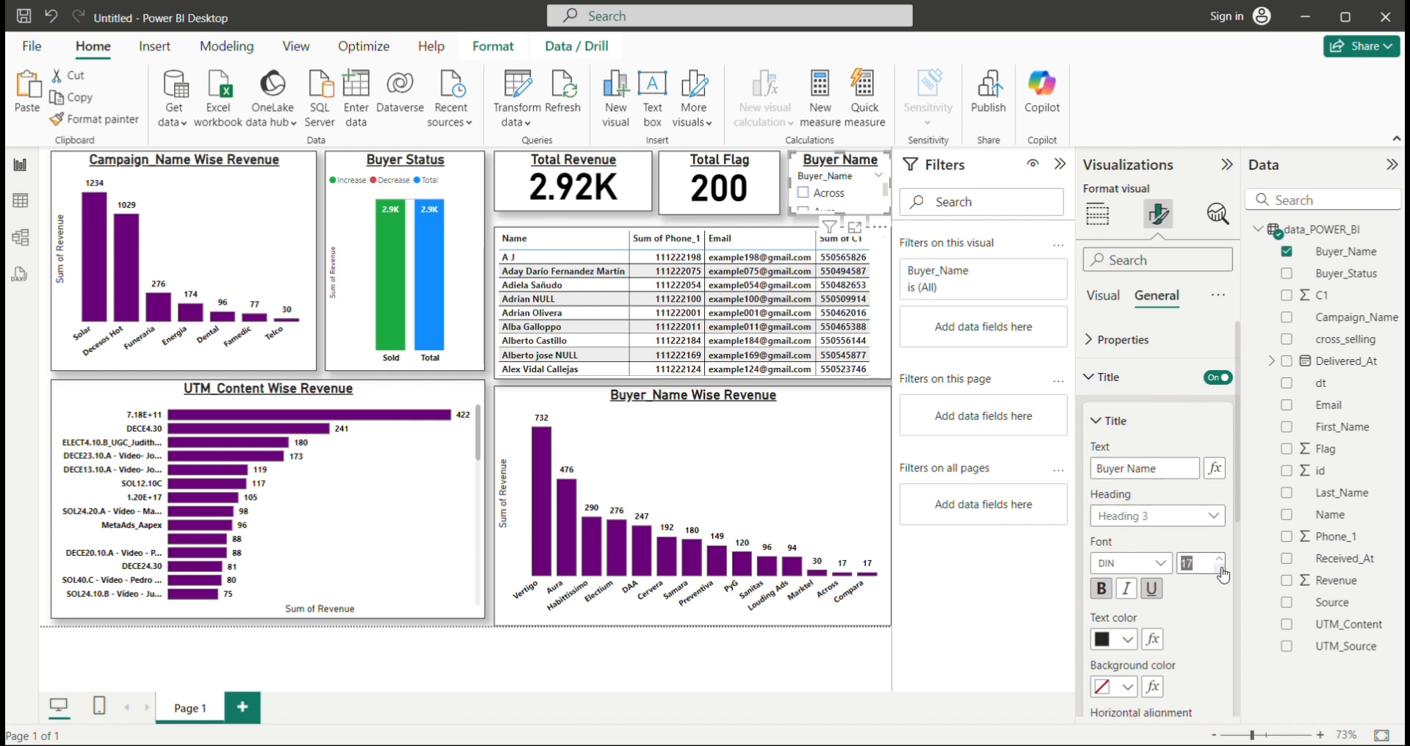
click(1223, 573)
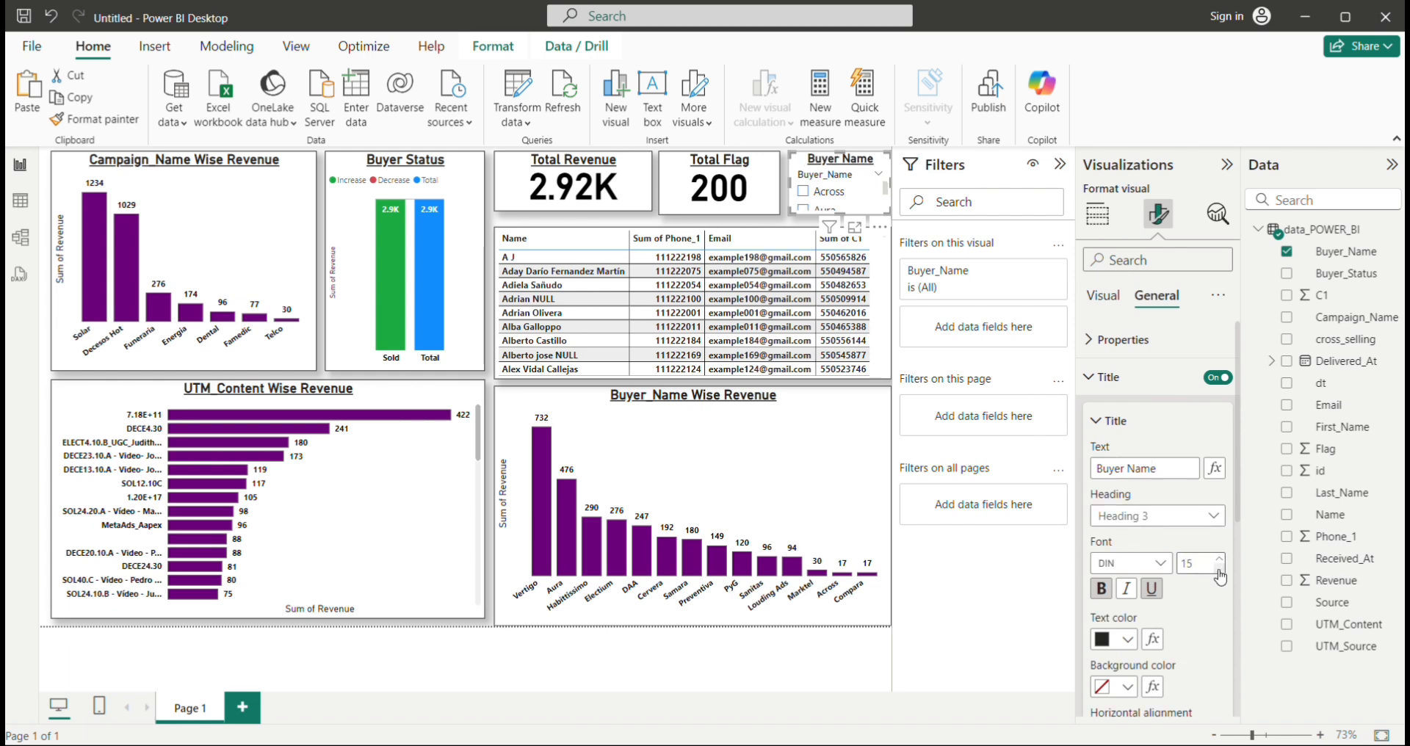
Turn off the Buyer Name slicer's header and select Aura in its list
click(1104, 295)
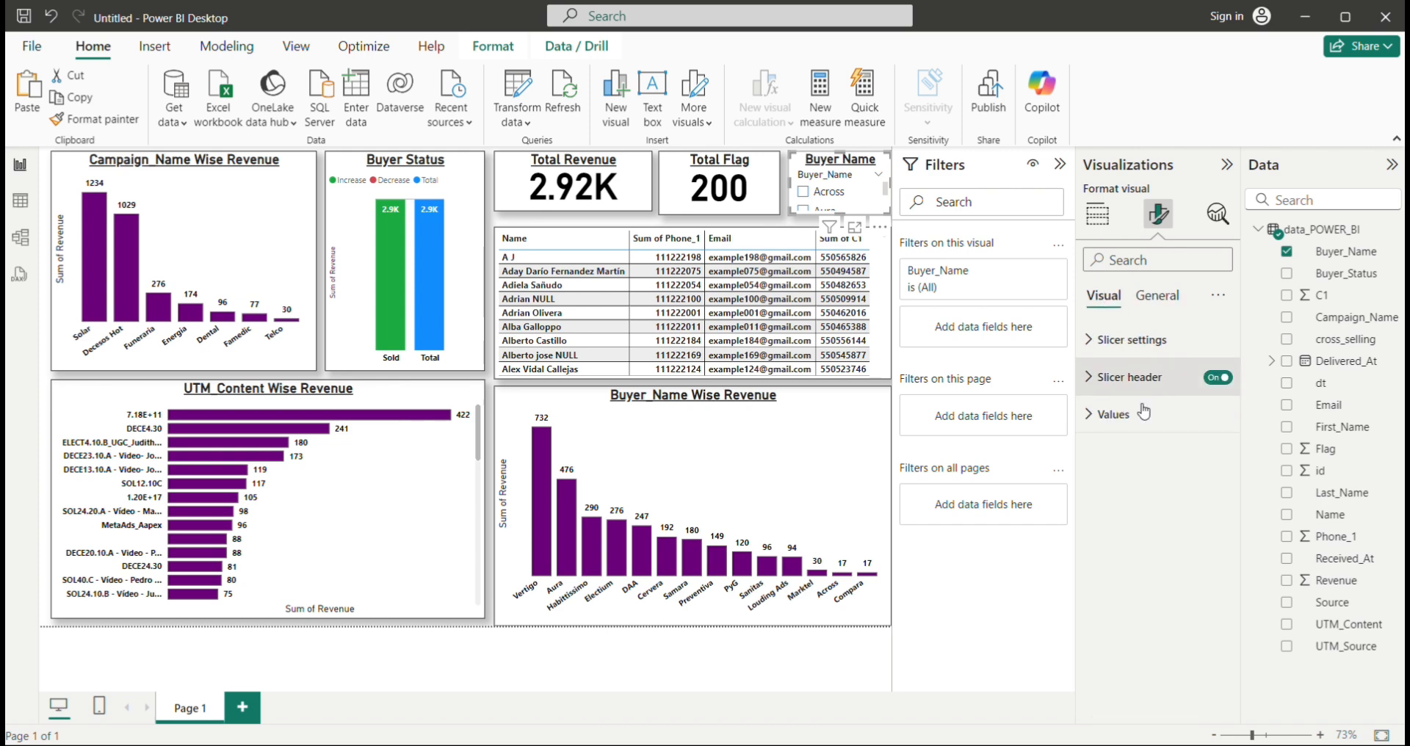
click(1124, 377)
click(1225, 379)
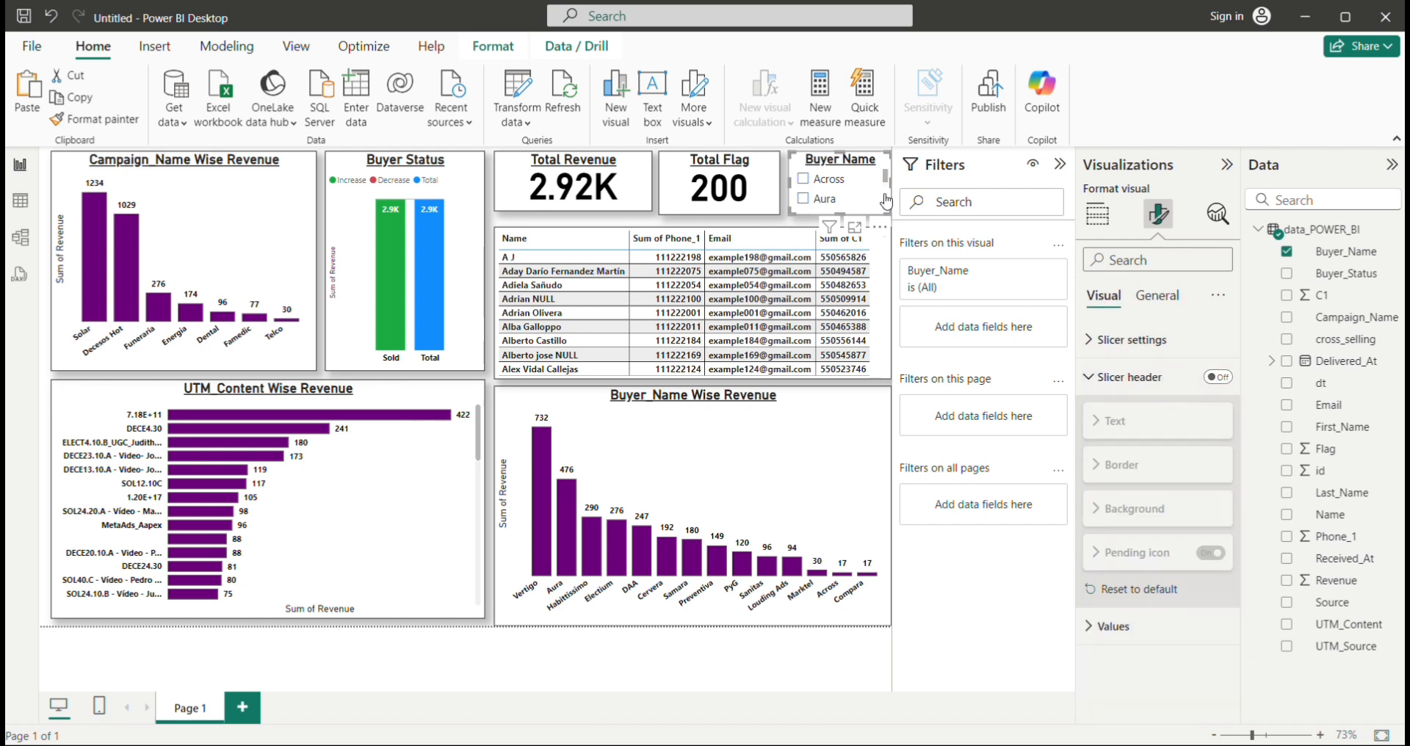
click(803, 199)
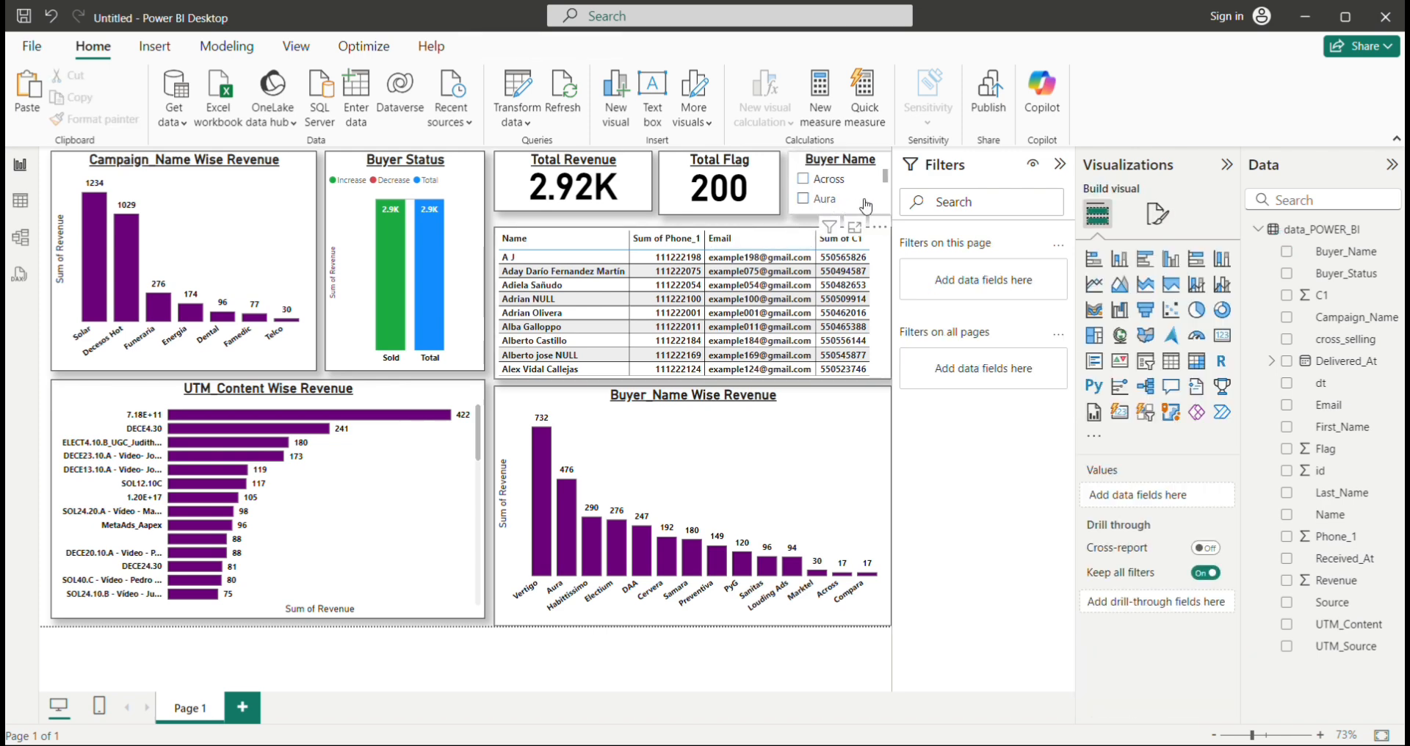
Set the Buyer Name slicer's style to Dropdown, and narrow the Total Flag card to widen the slicer beside it
click(1158, 214)
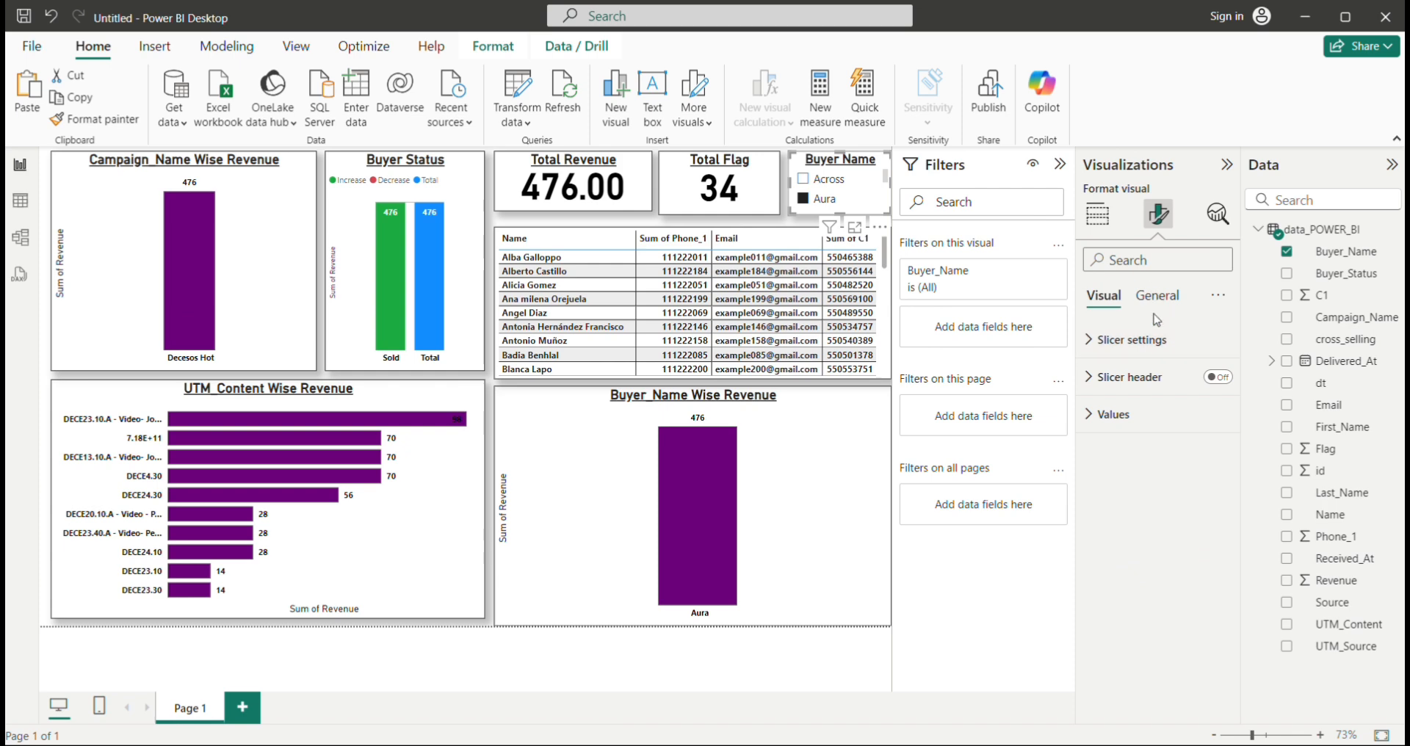
click(1132, 339)
click(1165, 434)
click(1158, 494)
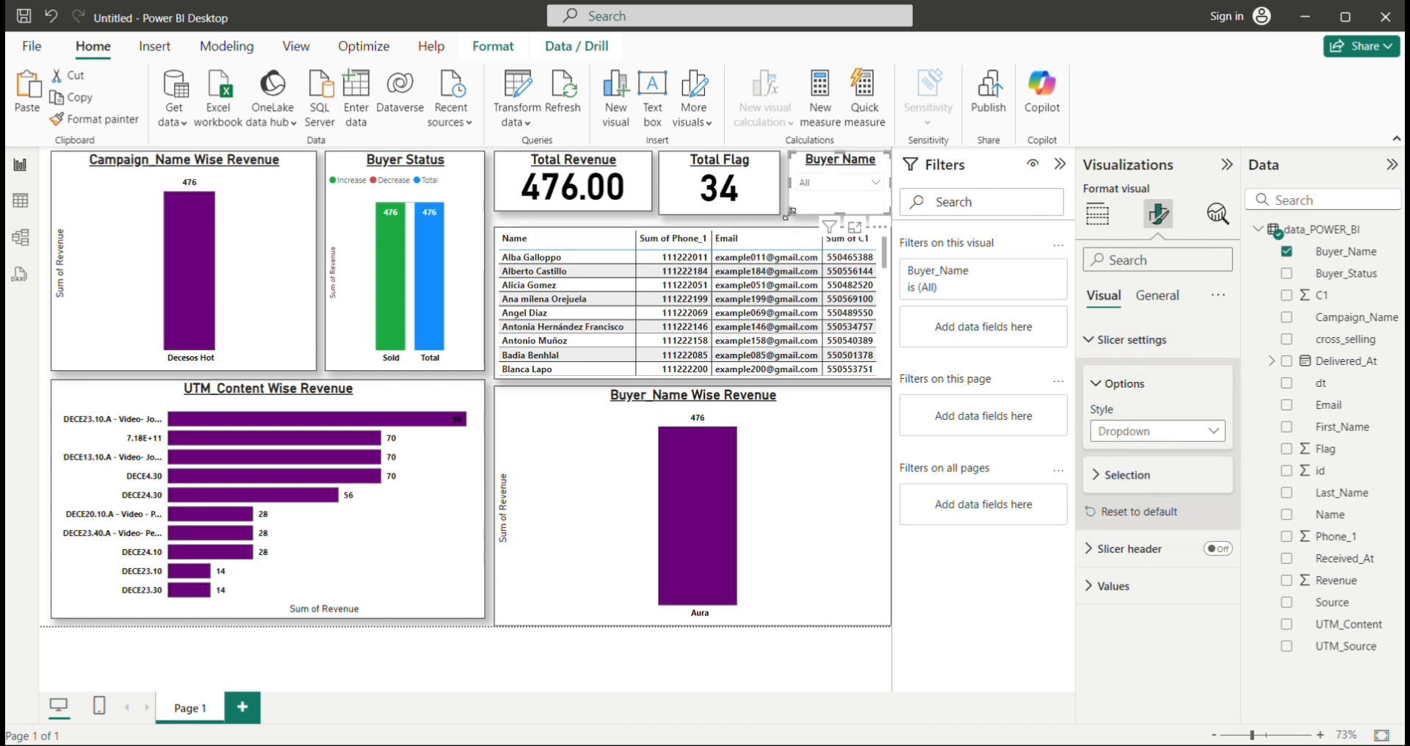
drag(789, 214, 767, 217)
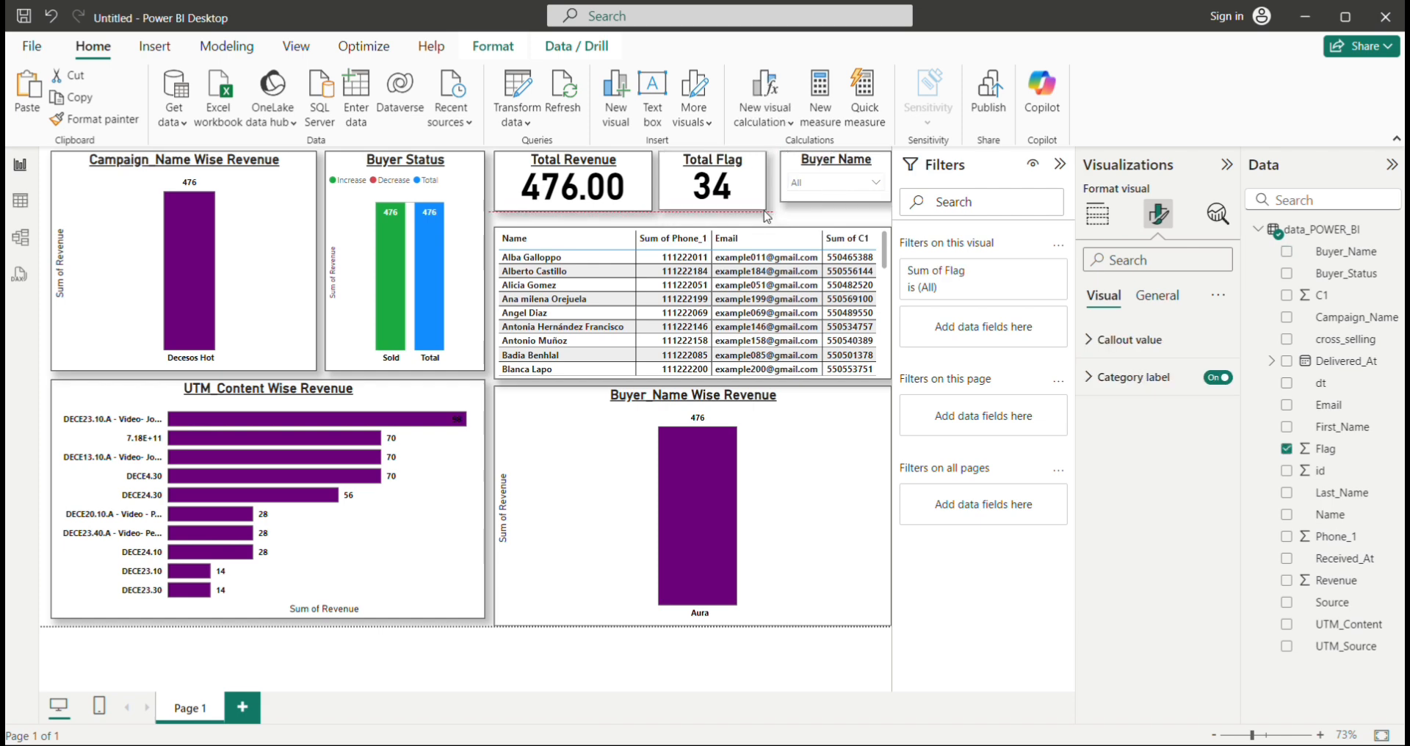
Test the Buyer Name slicer by filtering the dashboard by Cervera, DAA, Aura, Across and Compara in turn
click(836, 182)
click(856, 241)
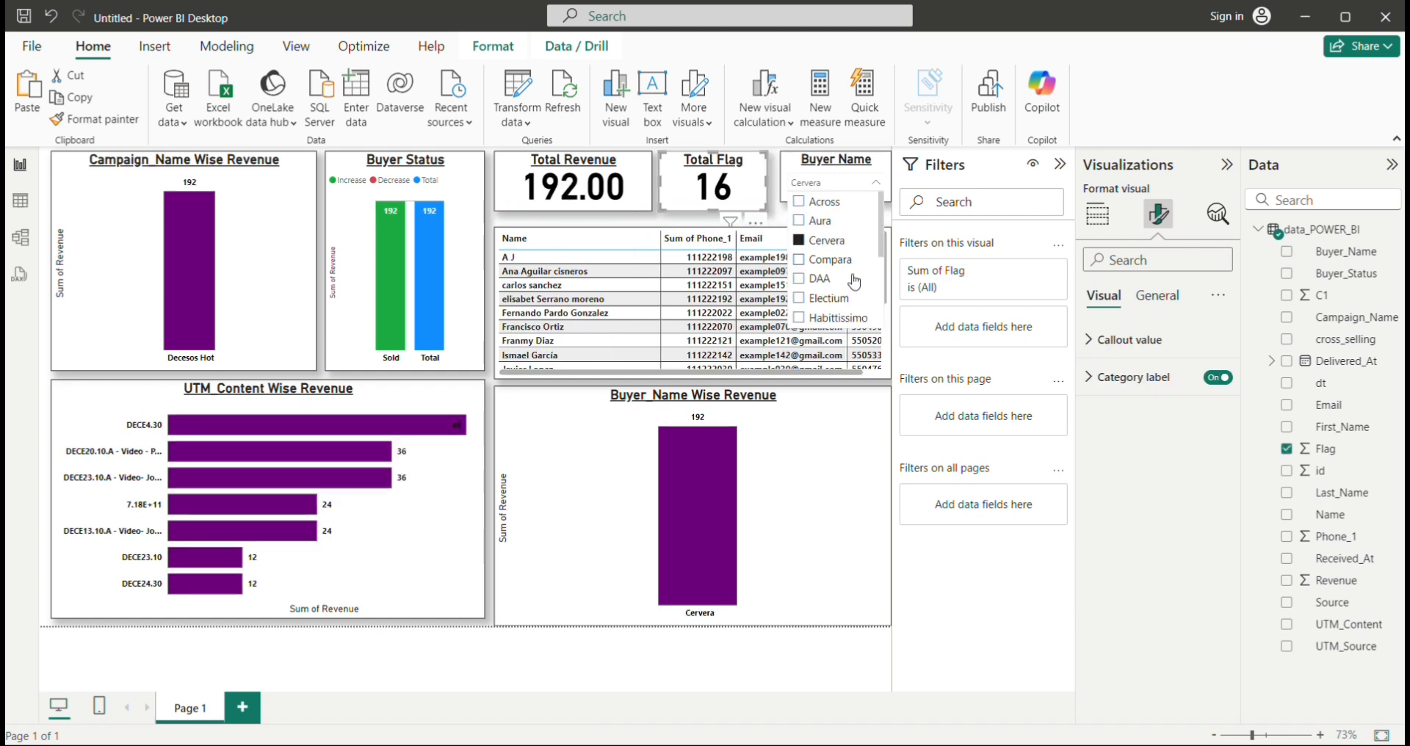
click(853, 262)
click(846, 281)
click(845, 221)
click(844, 205)
click(867, 260)
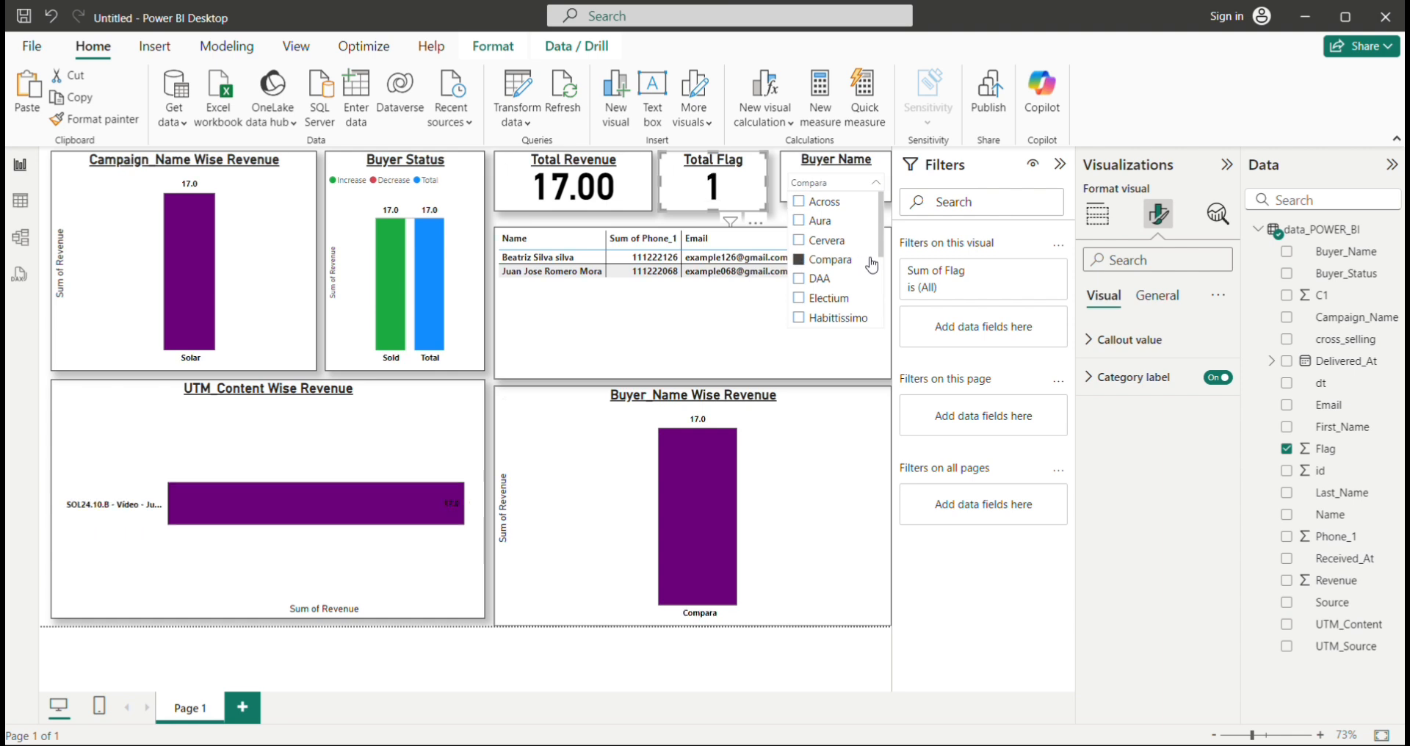
Preview the dashboard filtered by Samara, Marktel and PyG, and return the slicer to Samara
scroll(844, 305, down, 3)
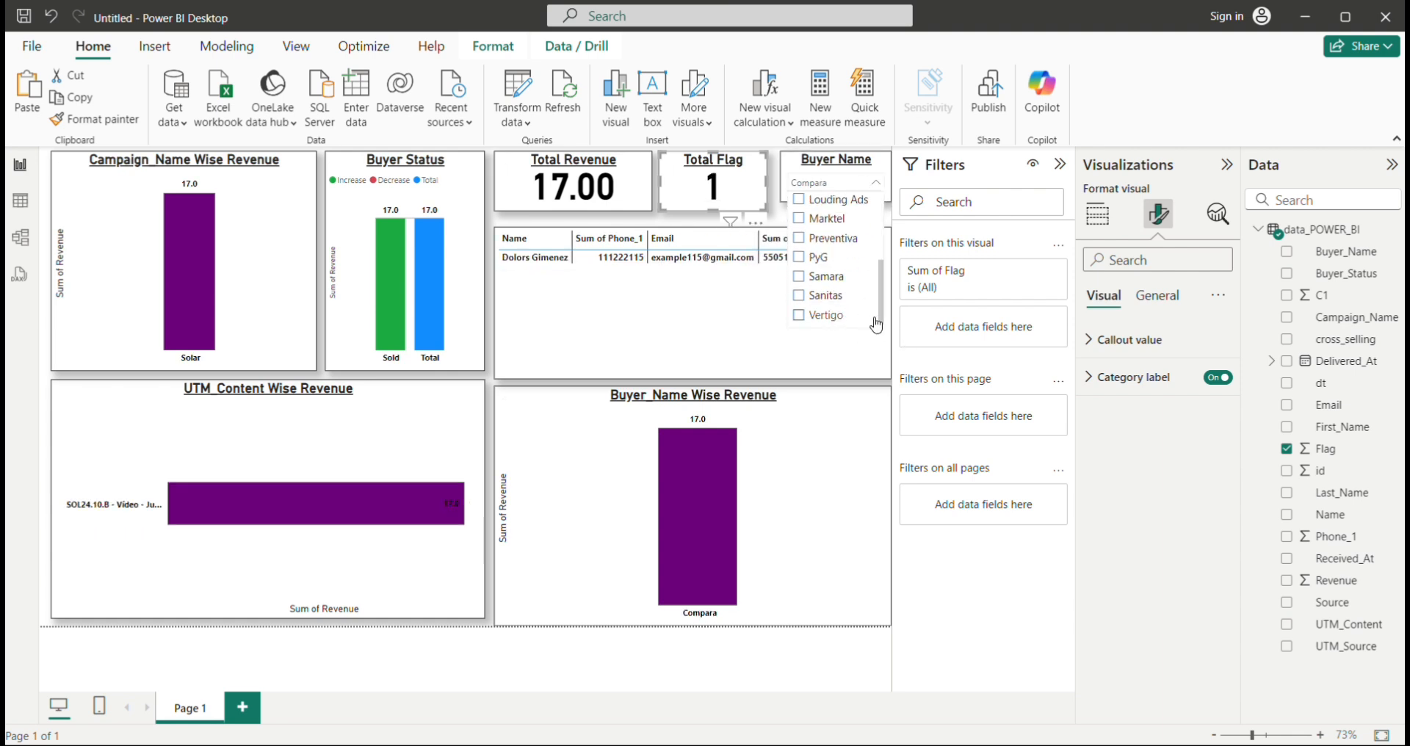
click(874, 318)
click(871, 280)
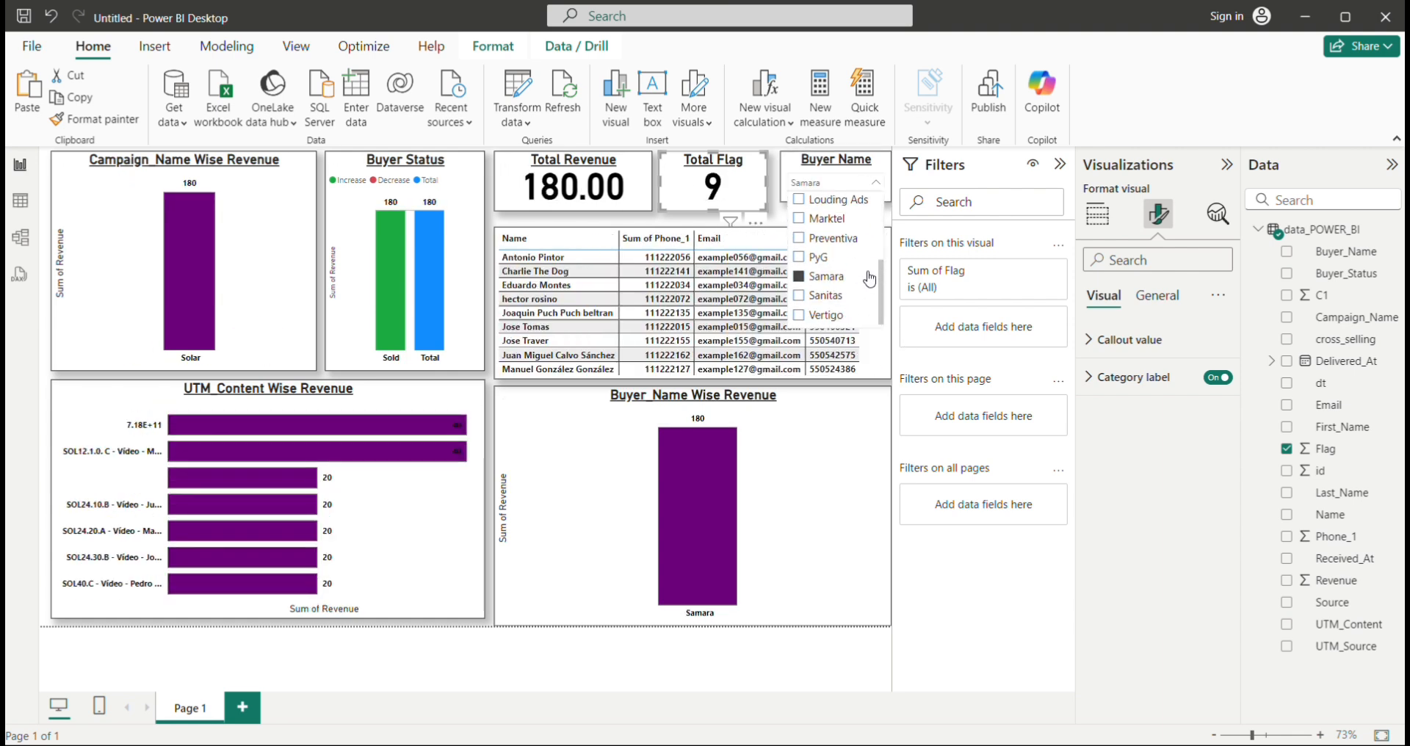
click(838, 219)
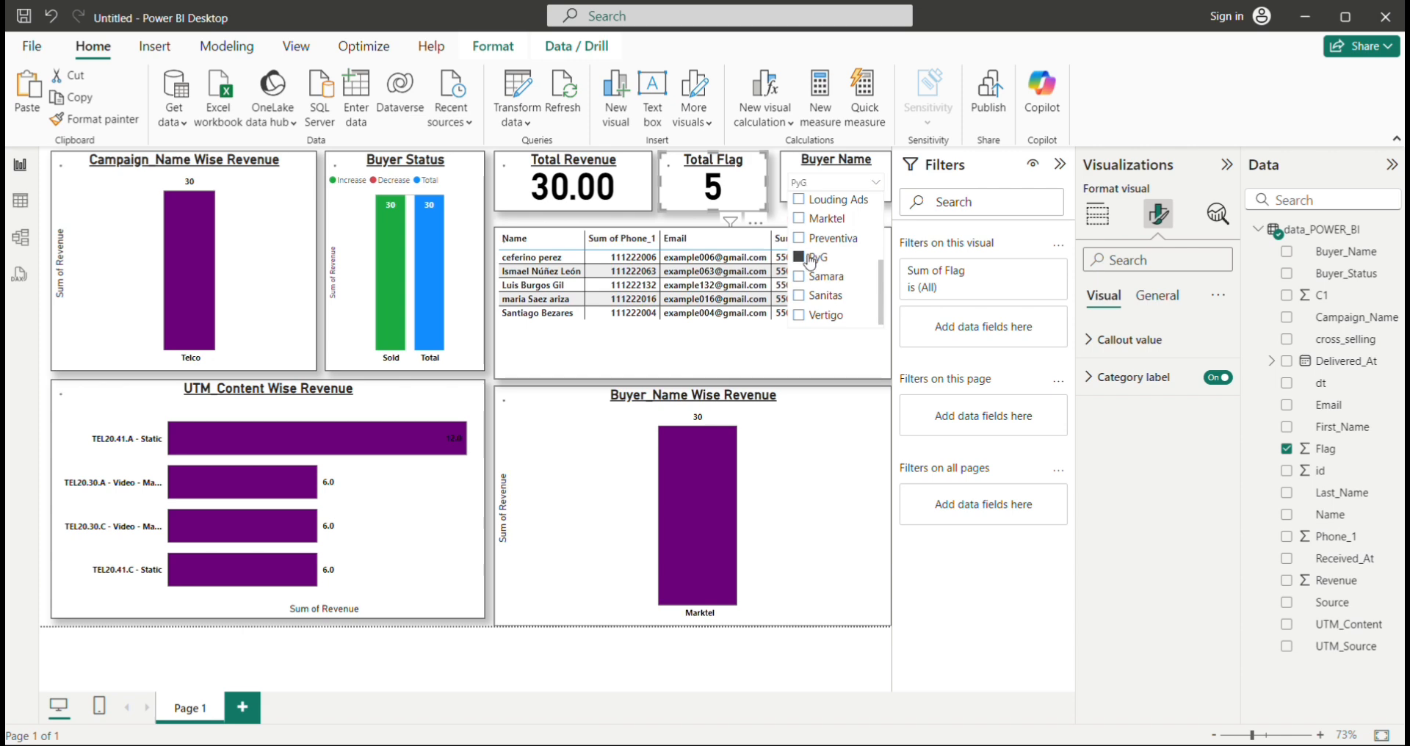
click(868, 277)
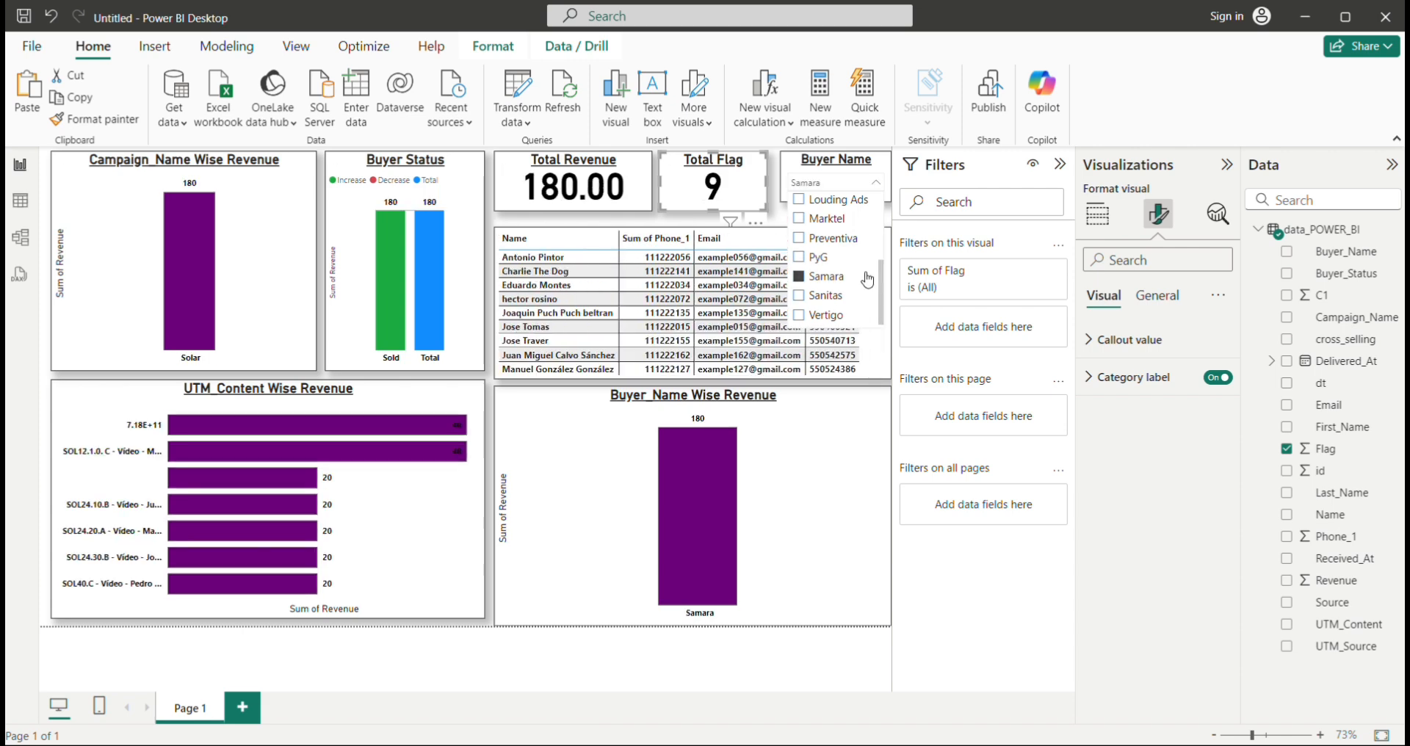
Switch the Buyer Name slicer to Aura and clear that selection to show all buyers
click(882, 186)
click(882, 186)
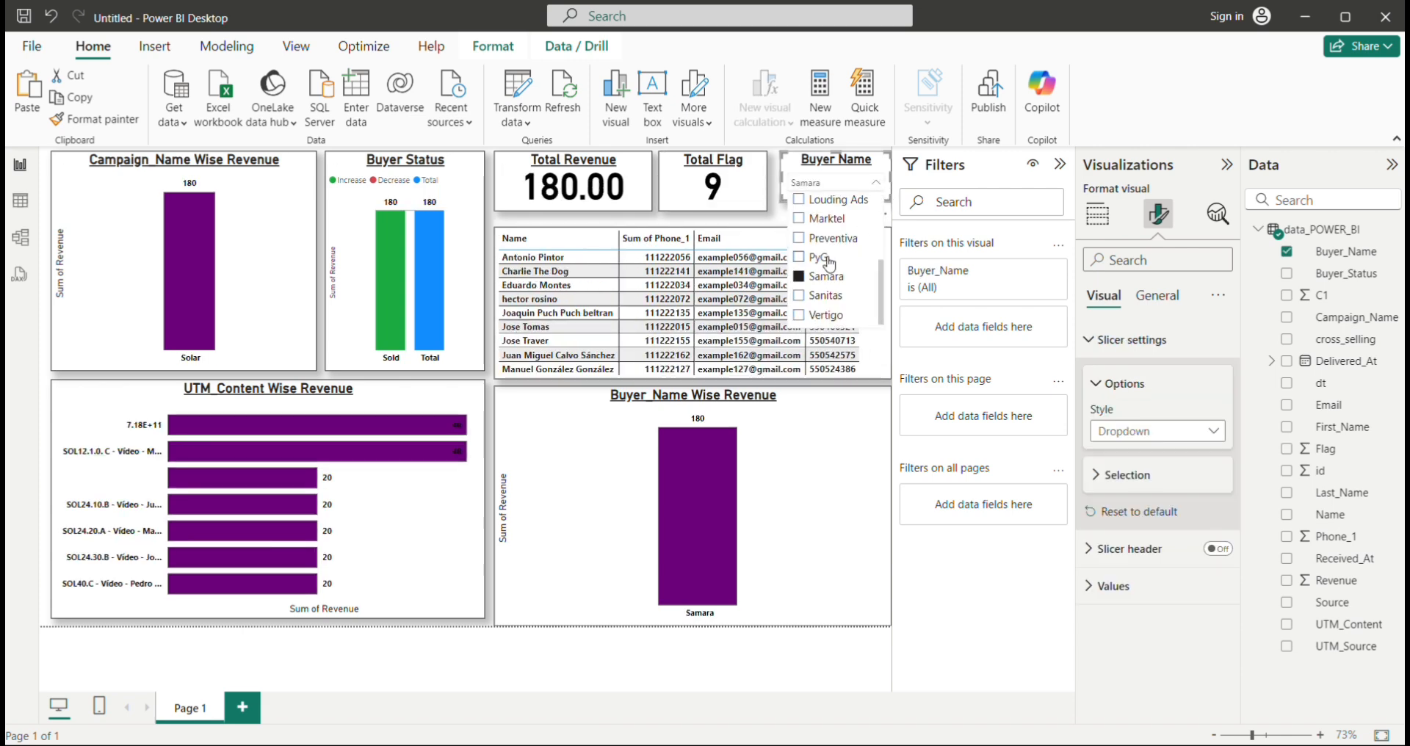
scroll(837, 286, up, 3)
click(785, 218)
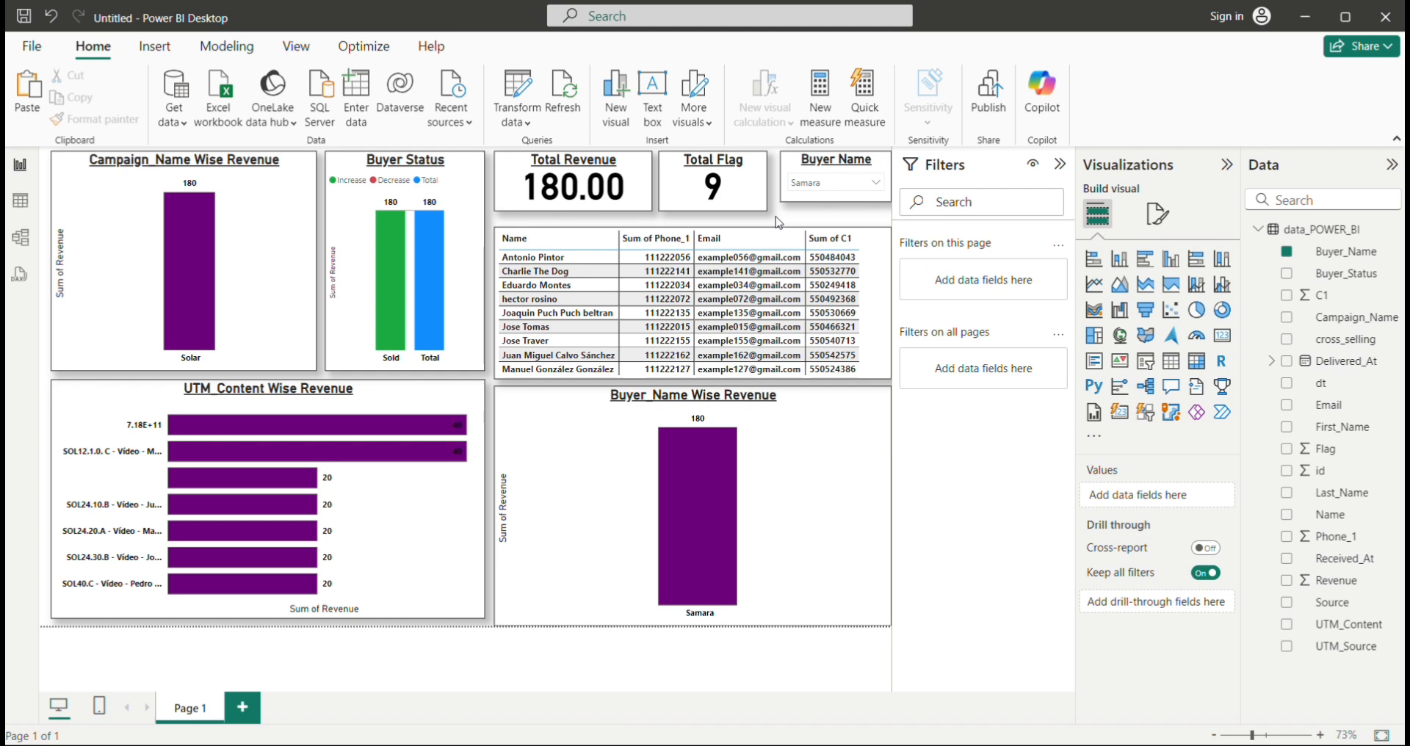
click(867, 184)
drag(881, 232, 880, 197)
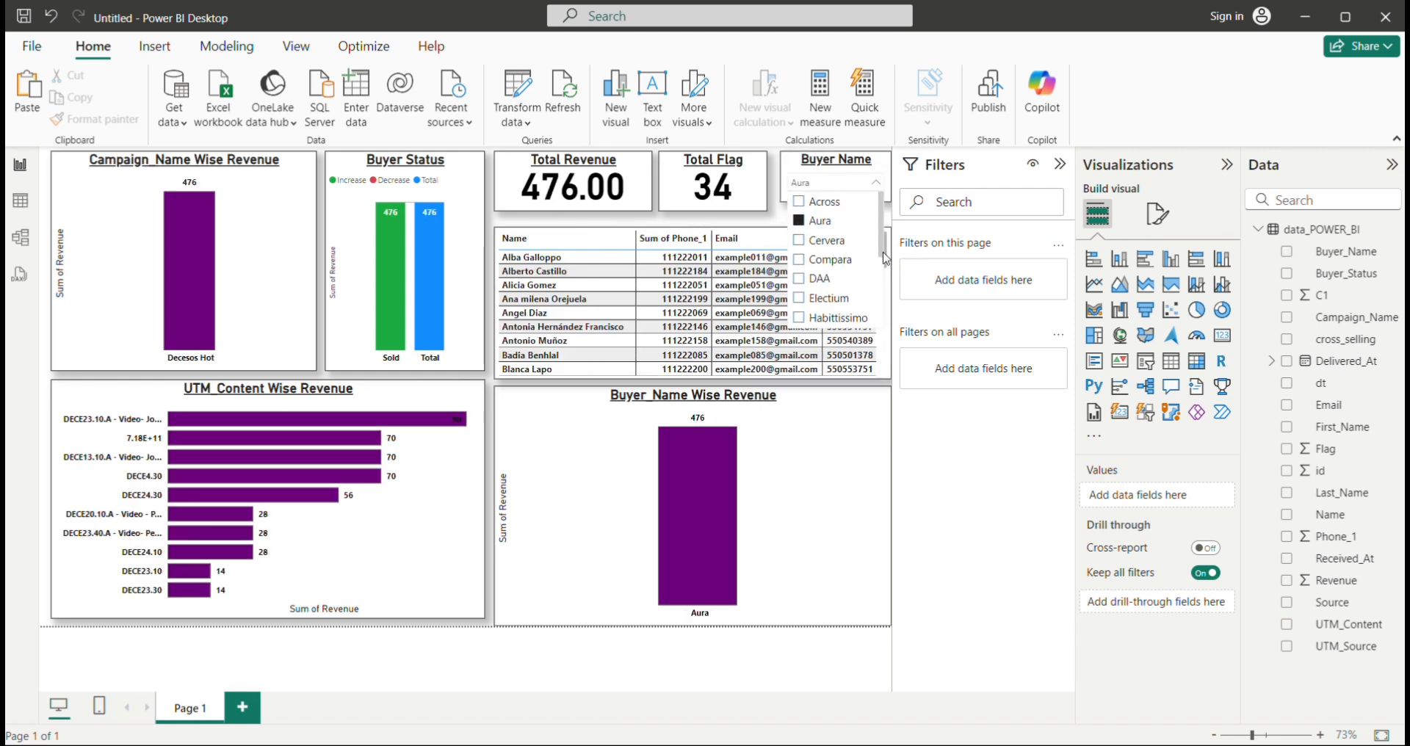
mouse_move(882, 193)
mouse_down()
mouse_move(882, 332)
mouse_move(881, 198)
mouse_up()
click(867, 219)
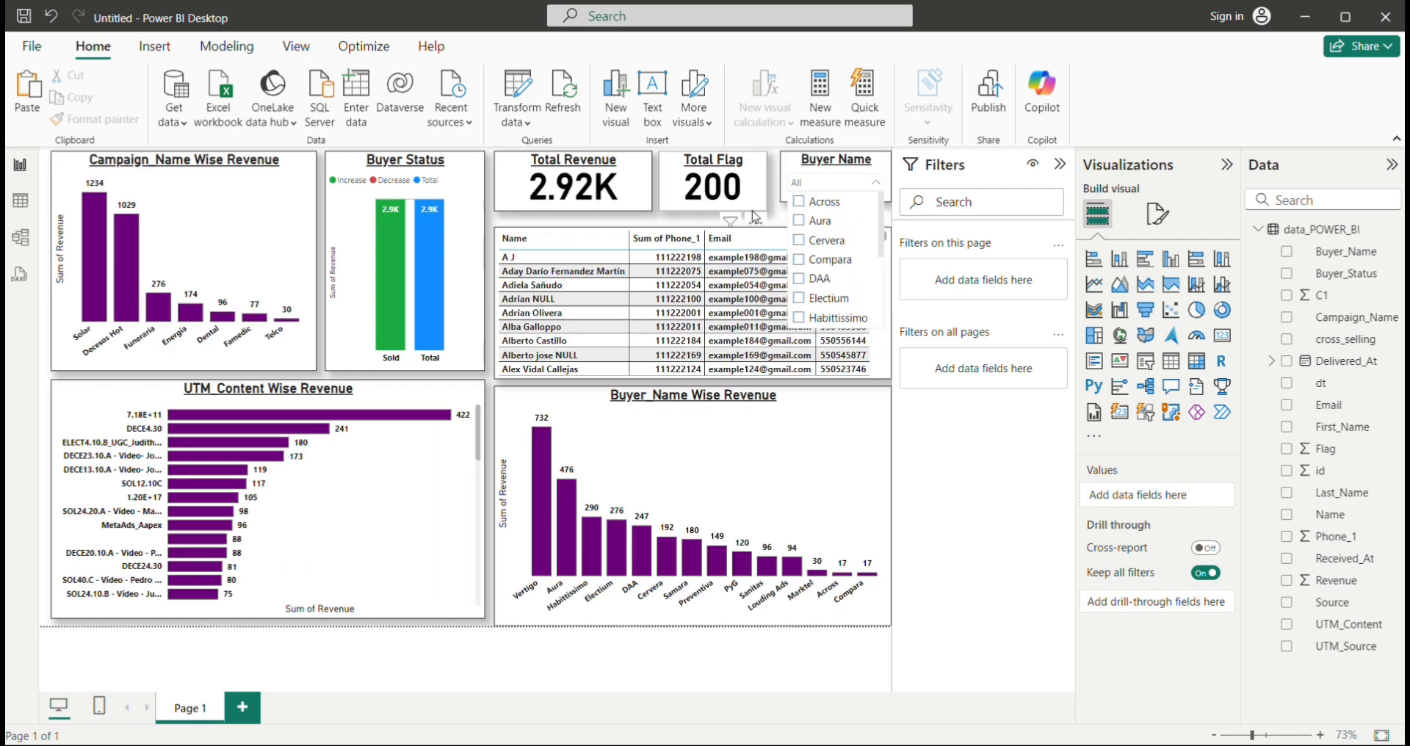